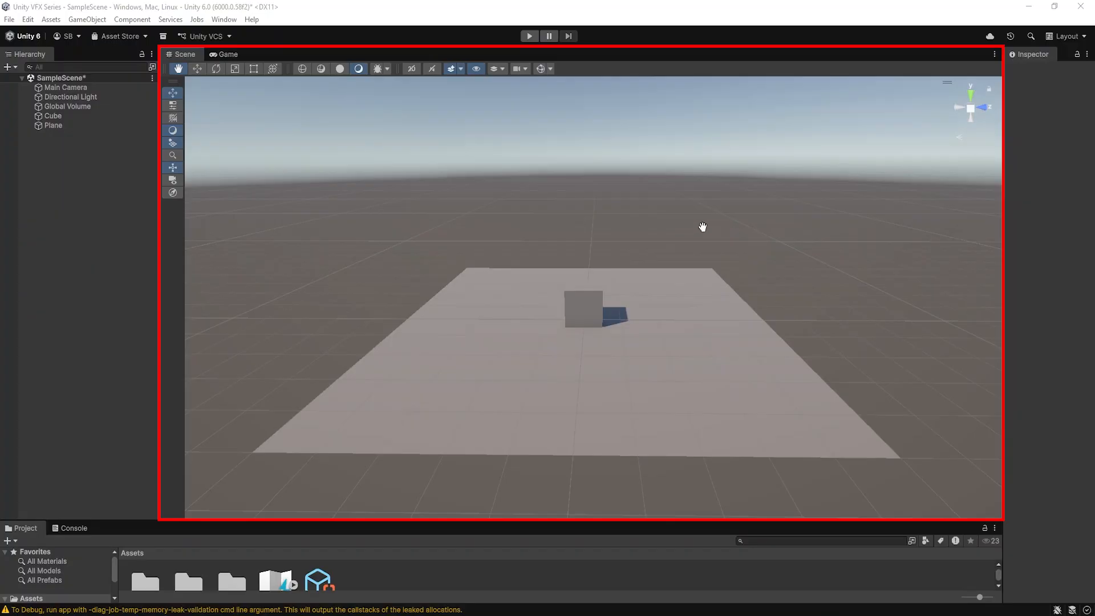
Fly the scene view around the cube and plane, and zoom out and in on them
mouse_move(611, 207)
right_down()
mouse_move(772, 196)
mouse_move(395, 178)
mouse_move(648, 191)
mouse_move(579, 126)
mouse_move(633, 306)
mouse_move(586, 203)
mouse_move(626, 196)
mouse_move(618, 176)
mouse_move(617, 196)
right_up()
key(w)
key(s)
key(a)
key(d)
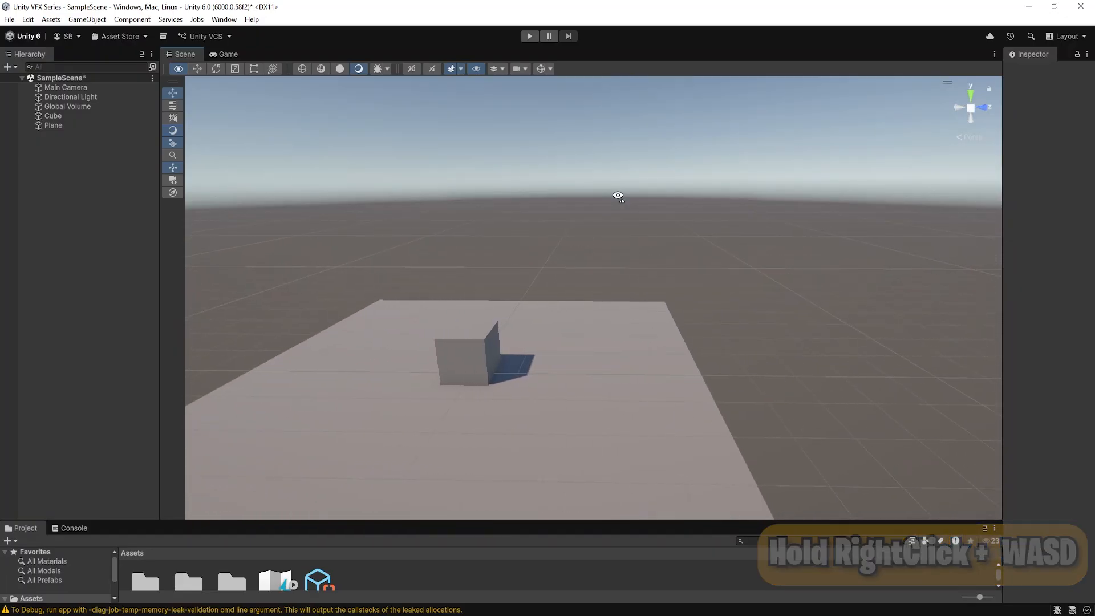
scroll(619, 211, down, 3)
scroll(625, 261, up, 10)
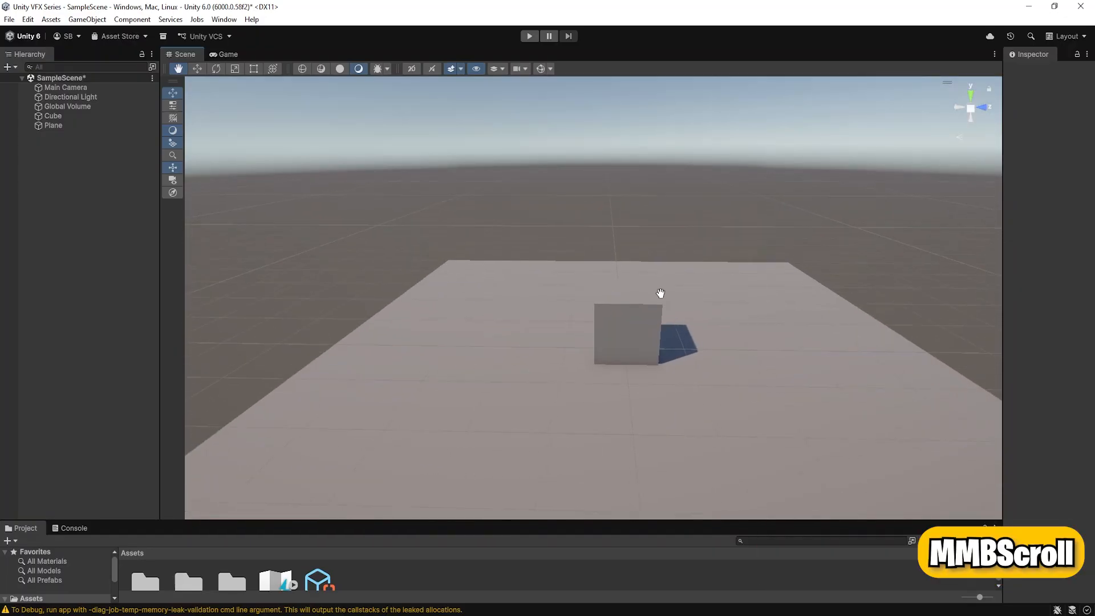
scroll(689, 311, down, 10)
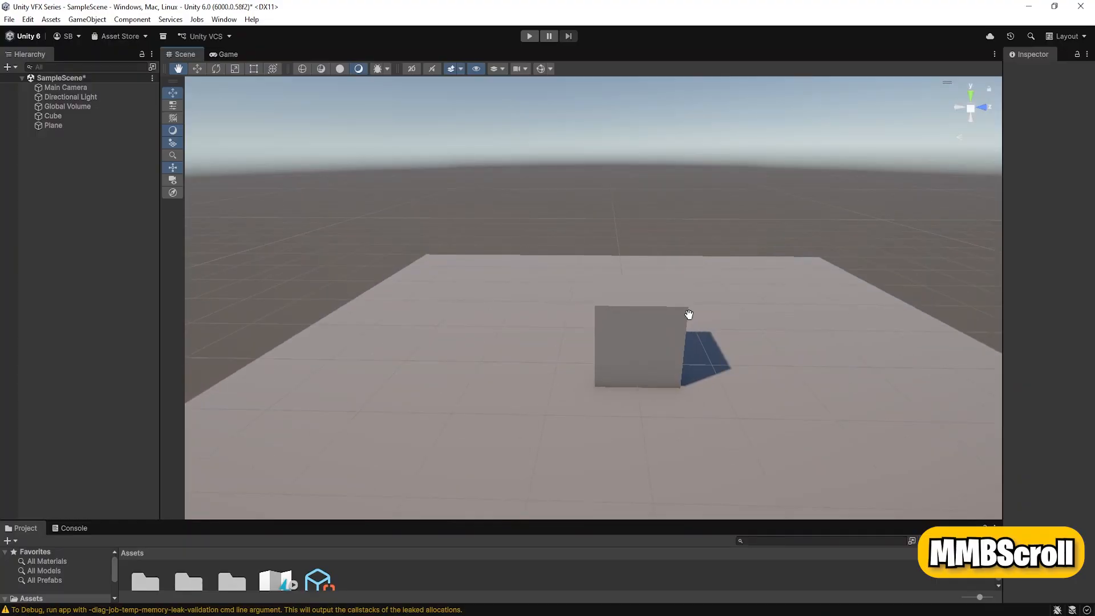
Pan the scene view sideways across the plane and orbit around the cube to view it from other sides
drag(759, 323, 297, 331)
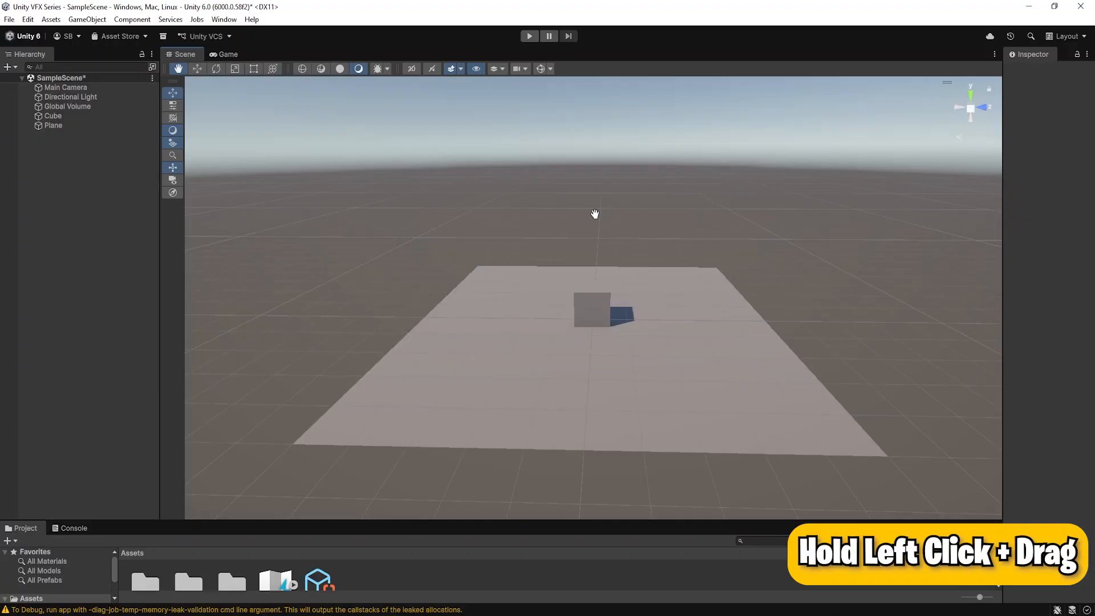
drag(594, 214, 966, 220)
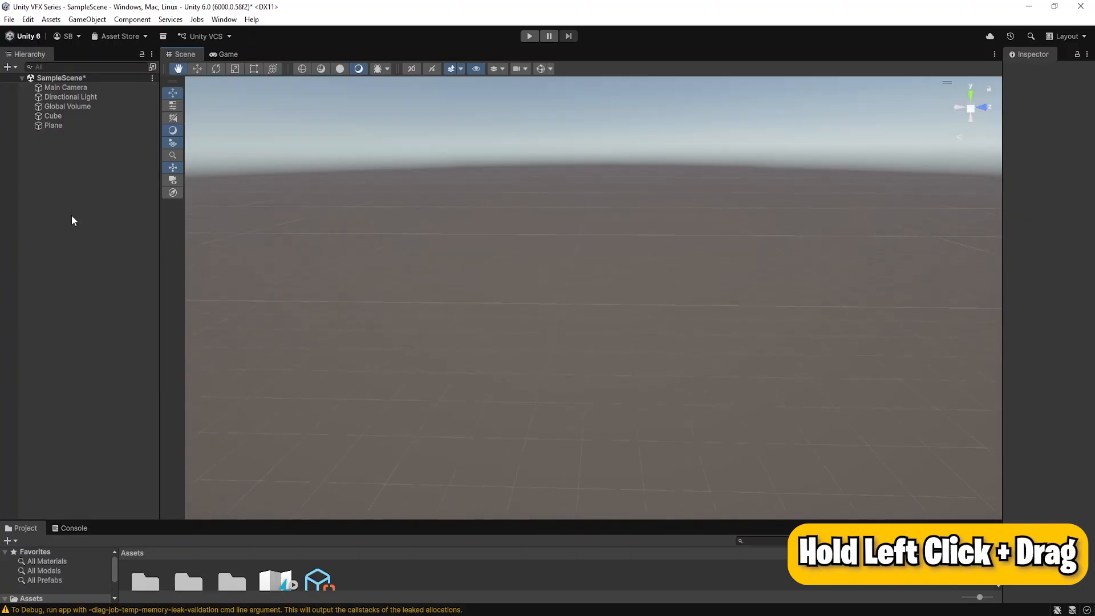
drag(165, 215, 618, 237)
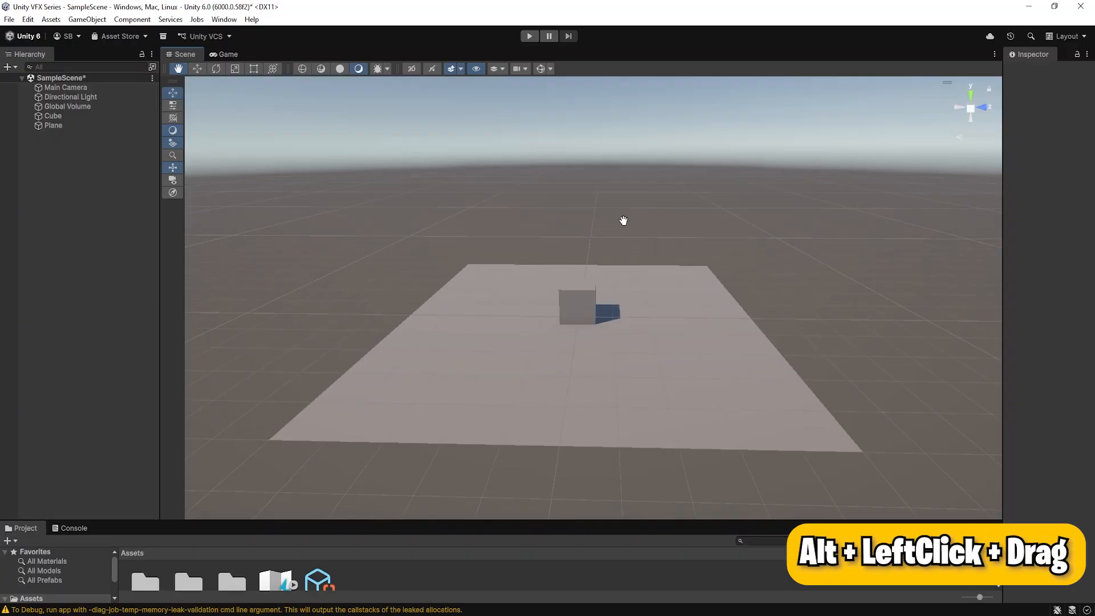
alt+drag(580, 211, 538, 258)
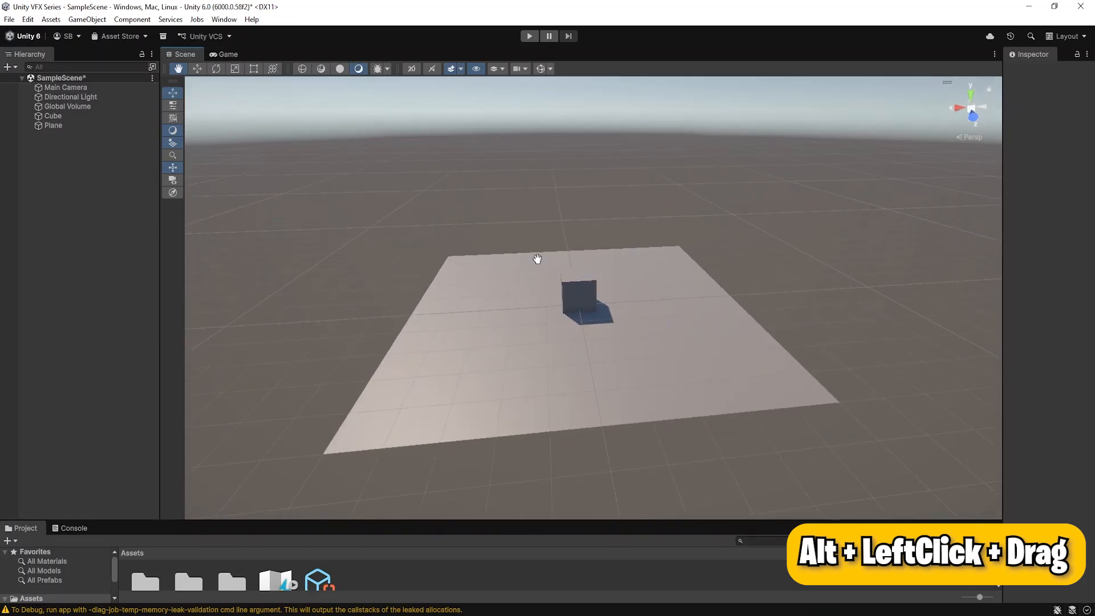
alt+drag(691, 179, 716, 178)
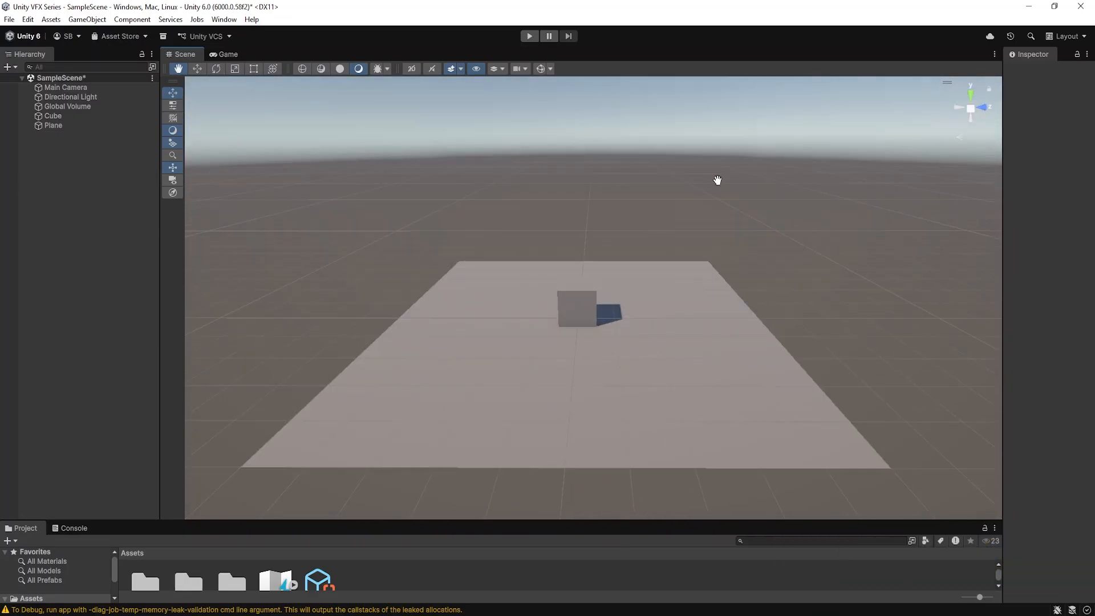
alt+right_drag(648, 177, 597, 196)
drag(487, 181, 814, 298)
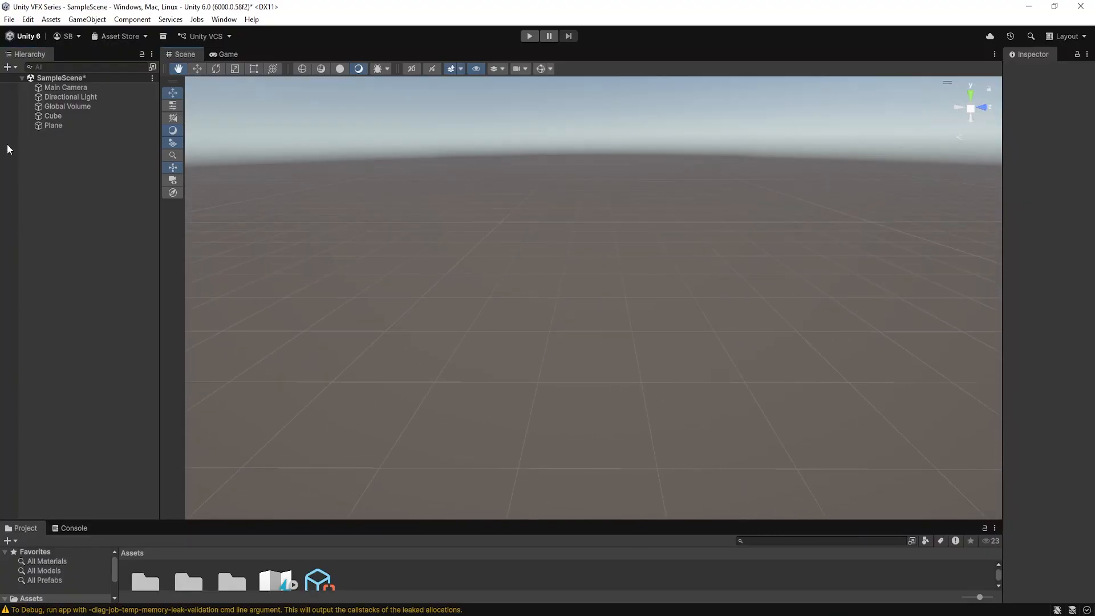
Frame the Cube in the scene view and zoom back out from it
click(56, 117)
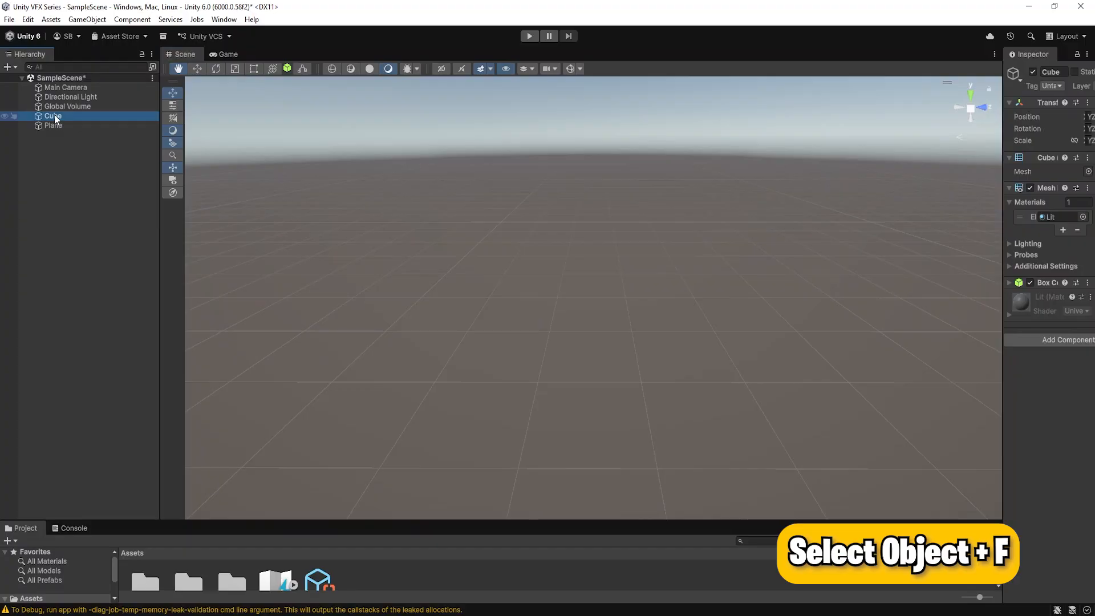
key(f)
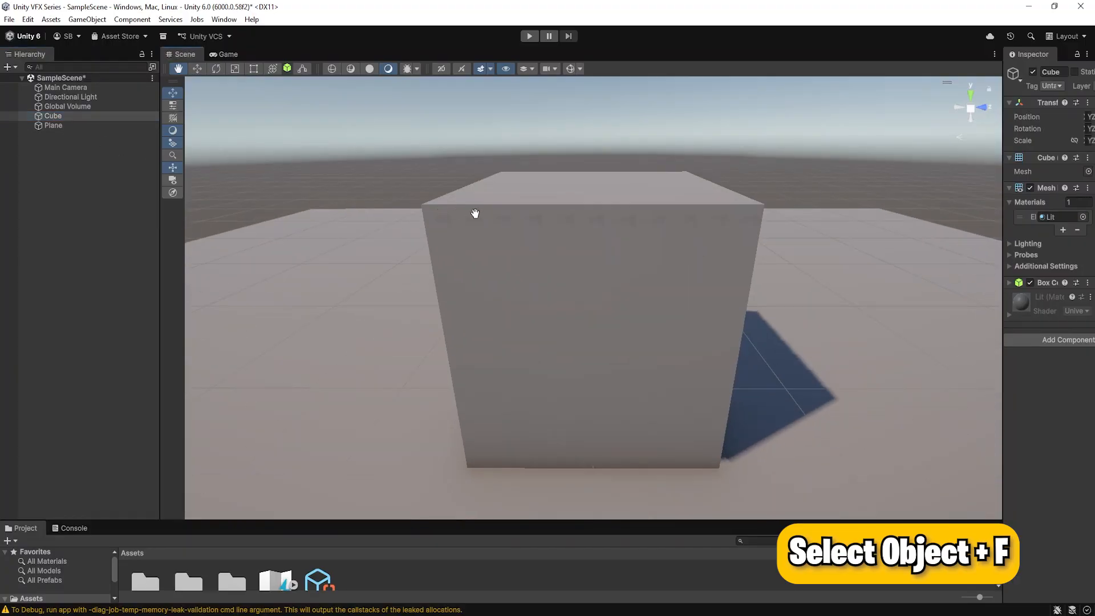
scroll(638, 232, down, 10)
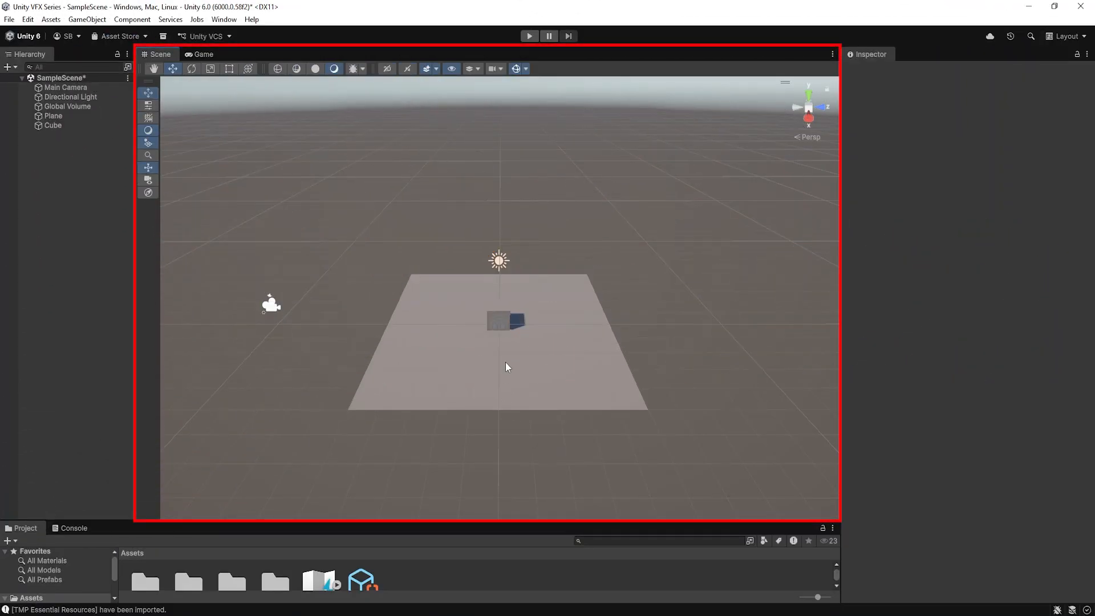
Inspect the properties of the Plane, the directional light and the Main Camera in turn, and clear the selection
click(501, 309)
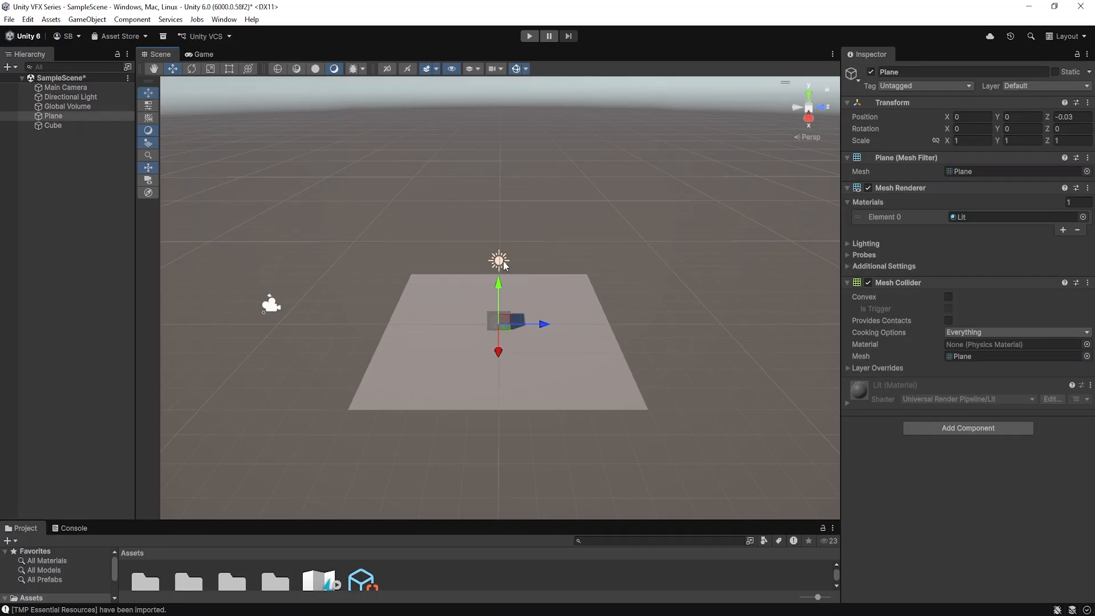
click(501, 262)
click(268, 305)
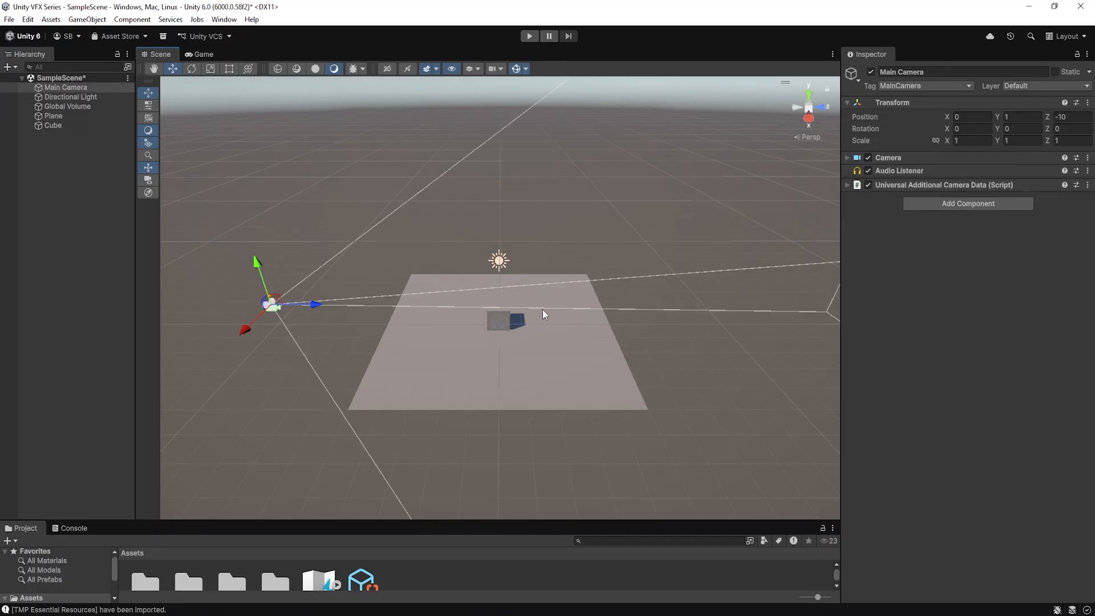
click(535, 218)
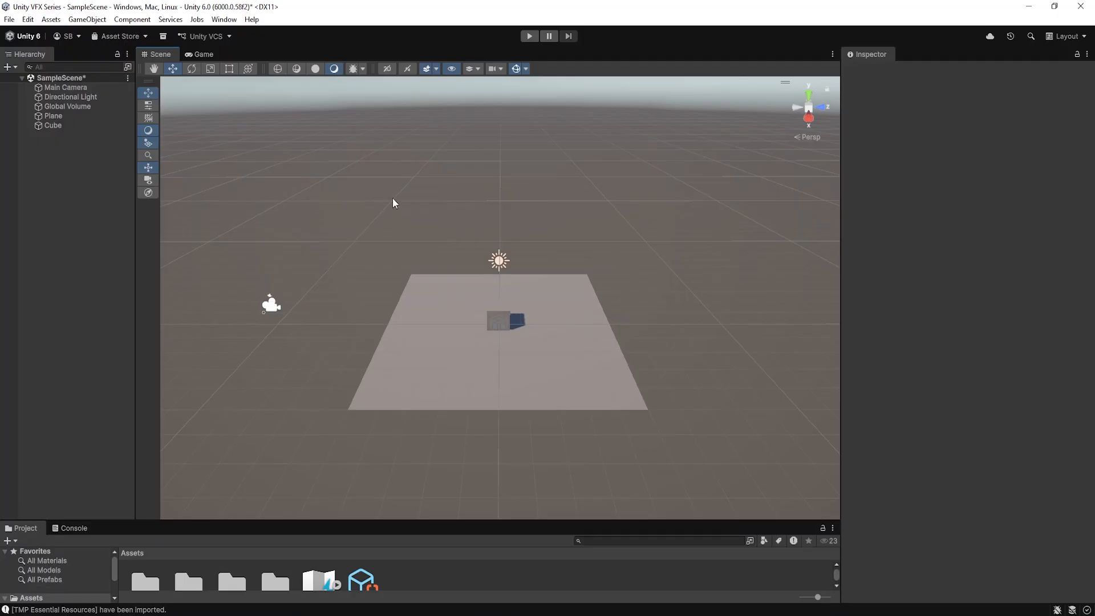
Create an empty GameObject at the top level of SampleScene and show its components
right_click(50, 162)
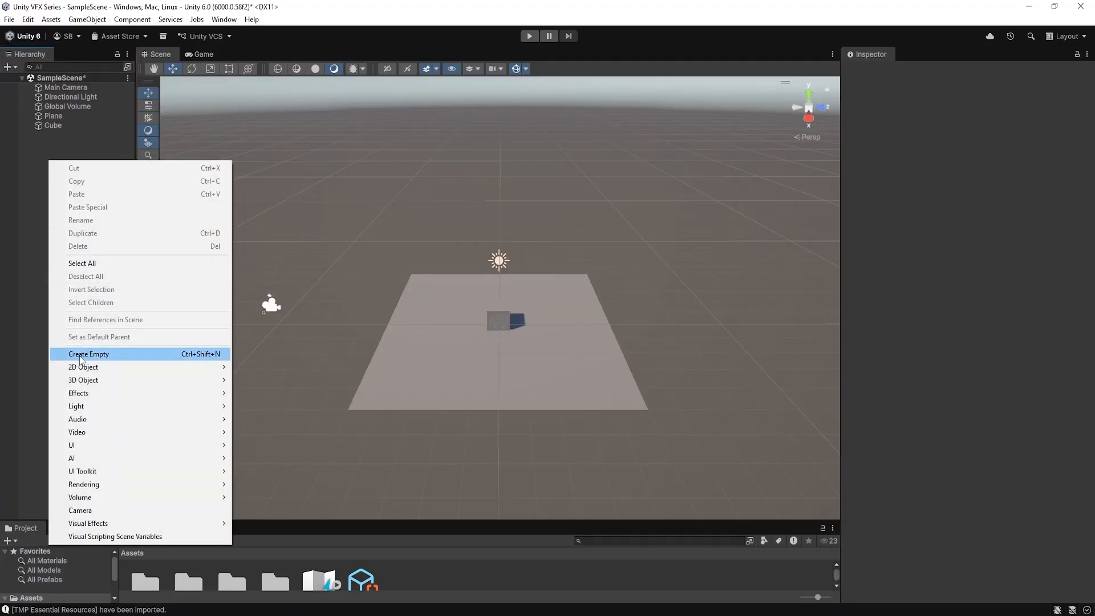
click(118, 356)
click(54, 174)
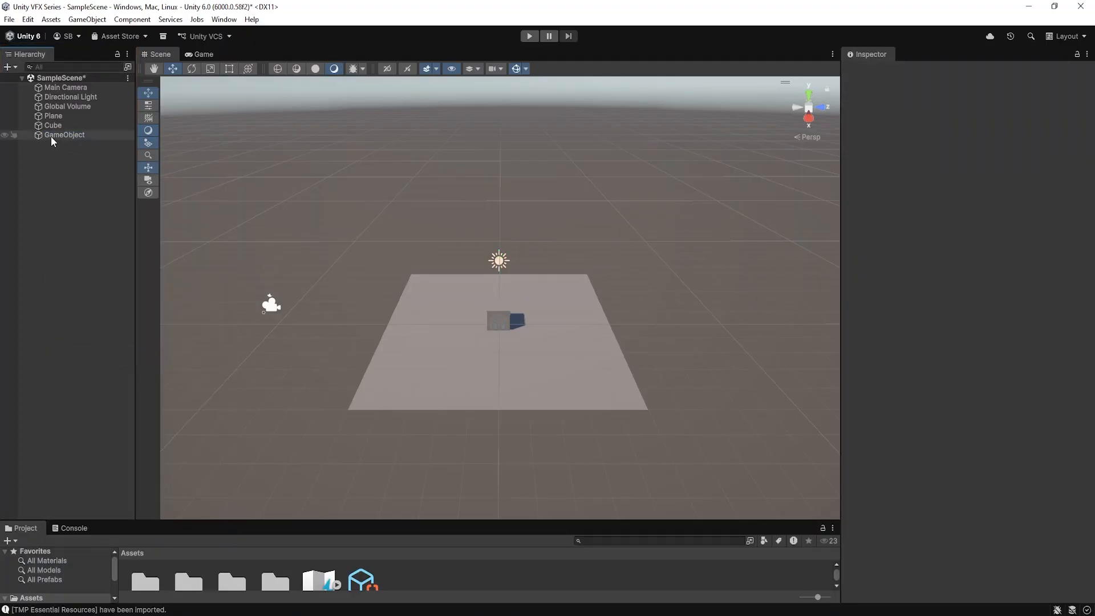
click(75, 137)
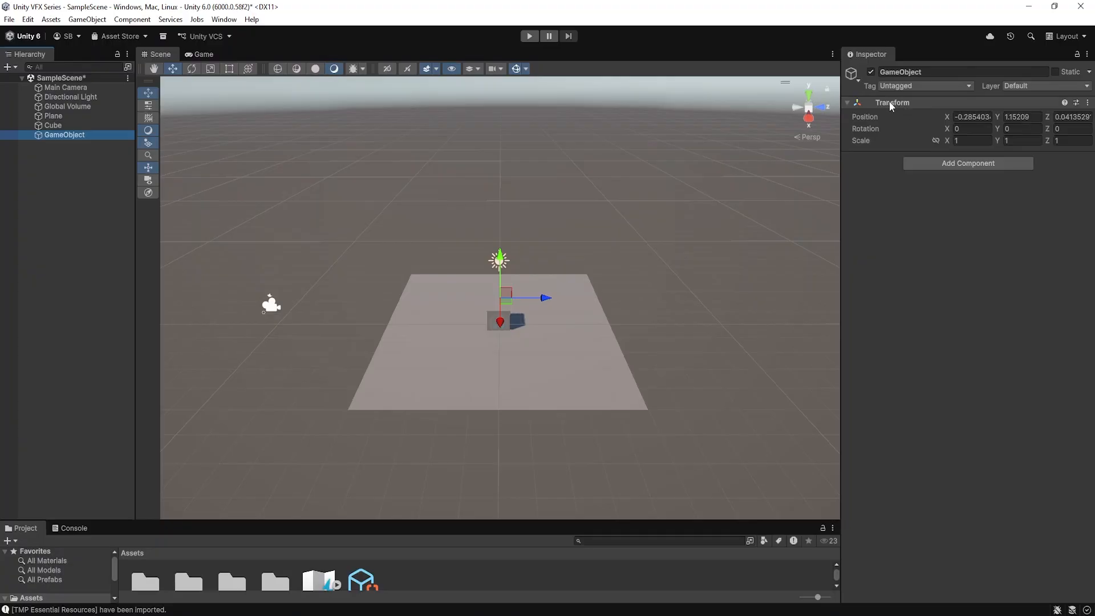
Deactivate the Cube and activate it again
click(67, 125)
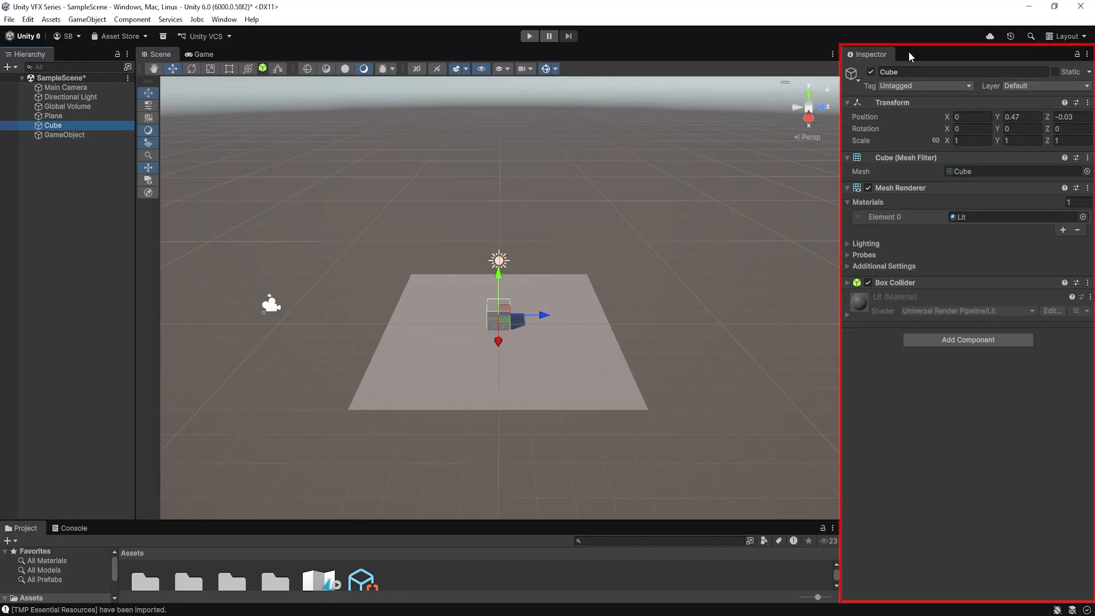
click(870, 73)
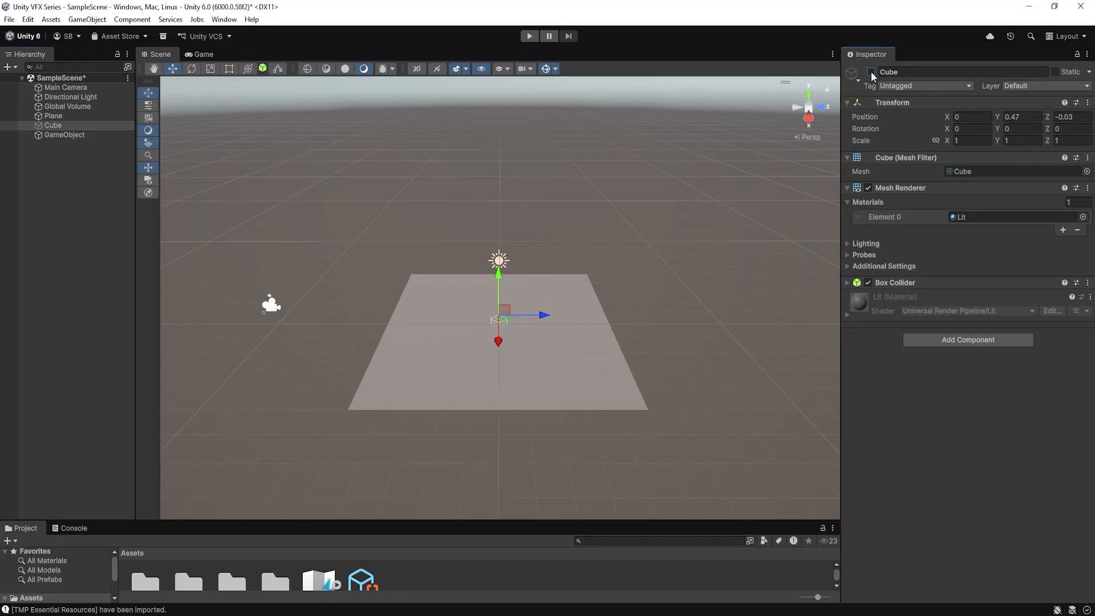
click(871, 72)
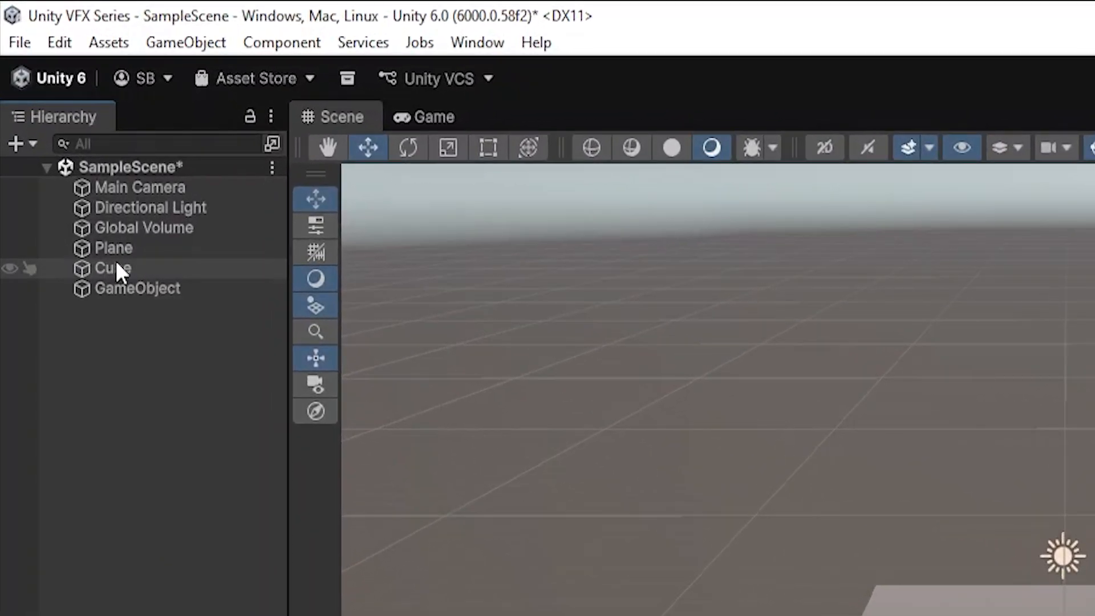
Make the Cube a child of the Plane in the scene hierarchy
mouse_move(116, 263)
mouse_down()
mouse_move(105, 266)
mouse_move(130, 247)
mouse_up()
click(100, 246)
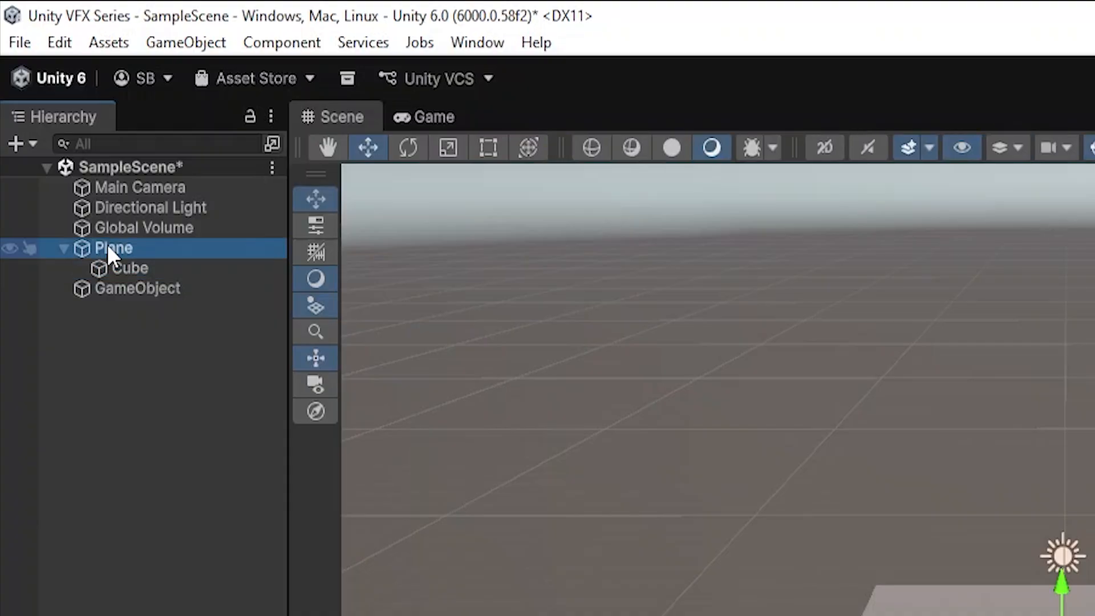
click(127, 267)
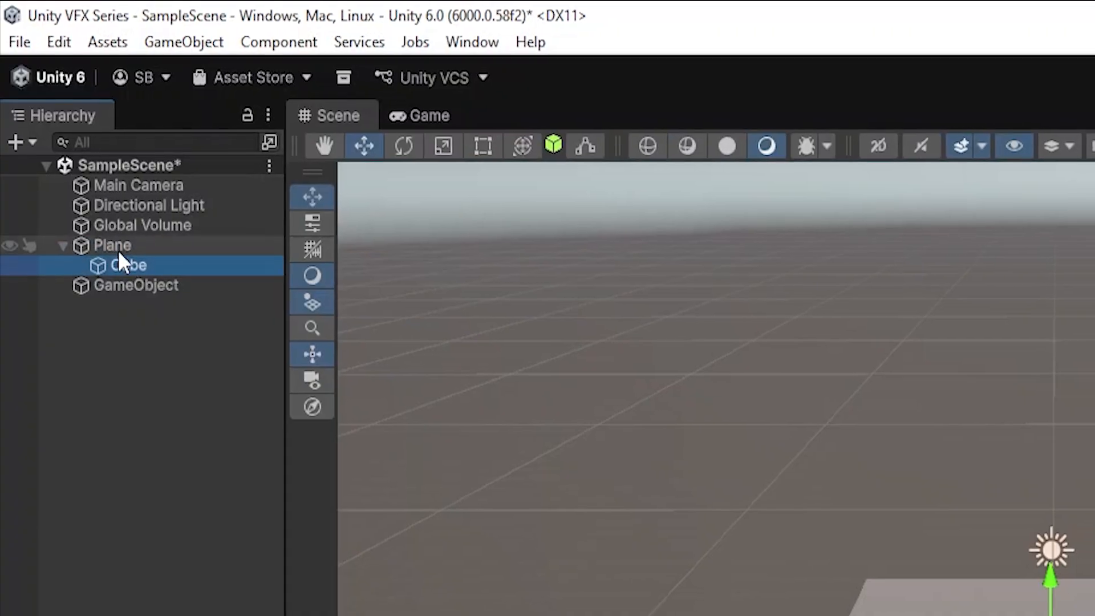
Move the Plane together with its child Cube along the Z axis to about 1.14, and undo the move
click(115, 248)
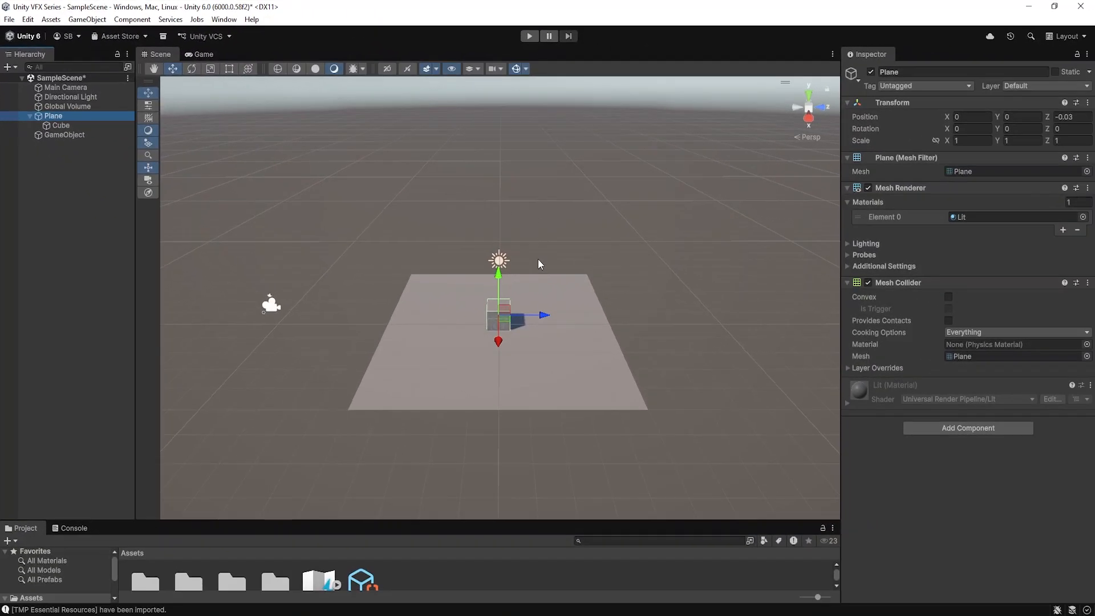
drag(545, 317, 574, 319)
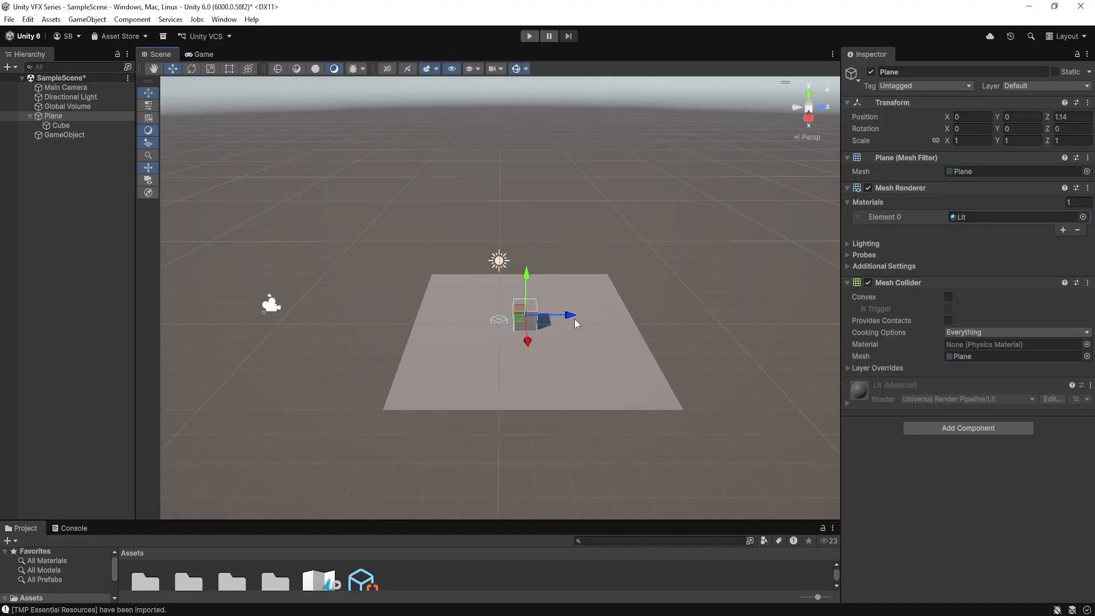
key(ctrl+z)
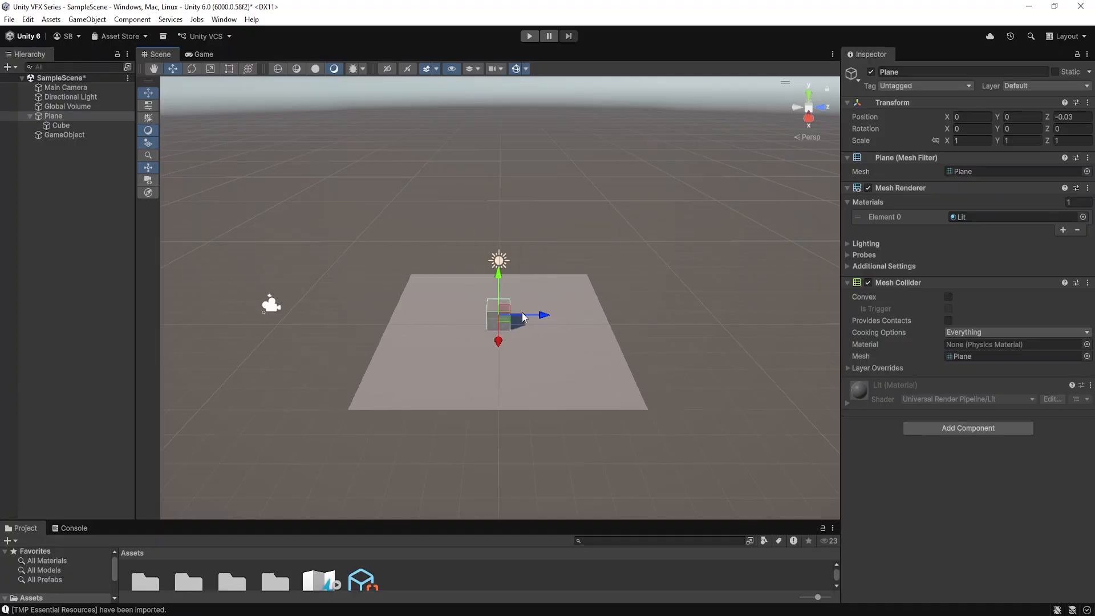
Add a Capsule as a child of the Cube and move it along the Z axis to about -1.57
click(60, 123)
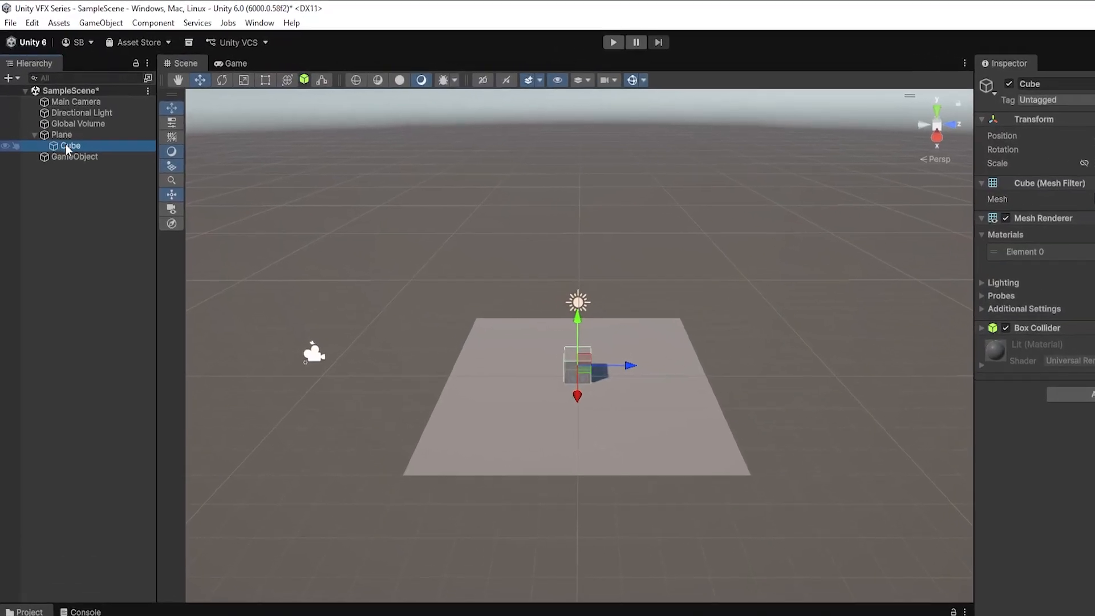
right_click(75, 158)
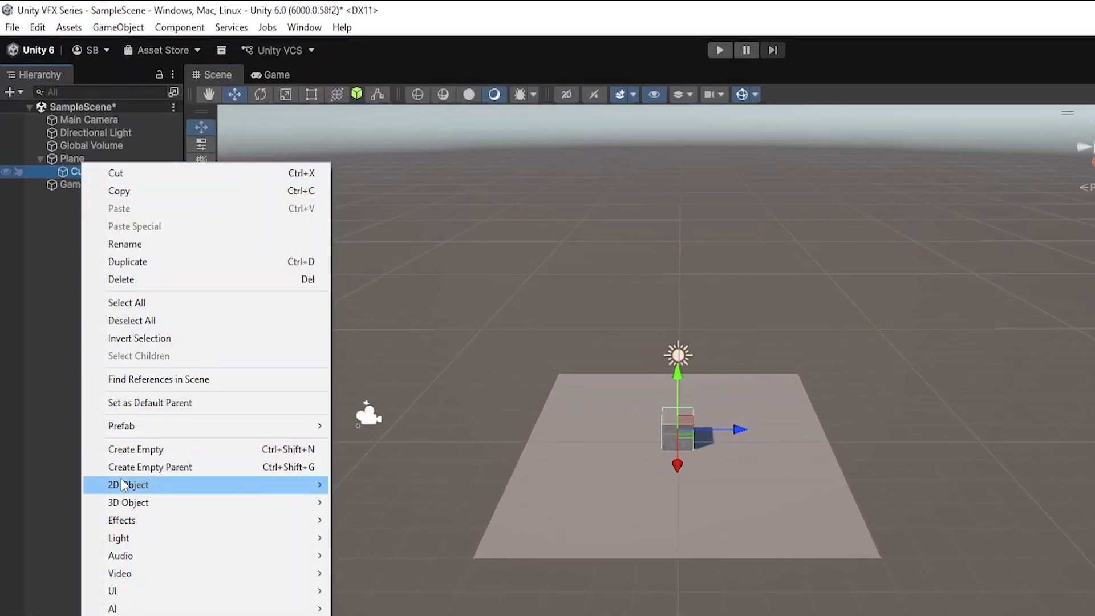
mouse_move(129, 510)
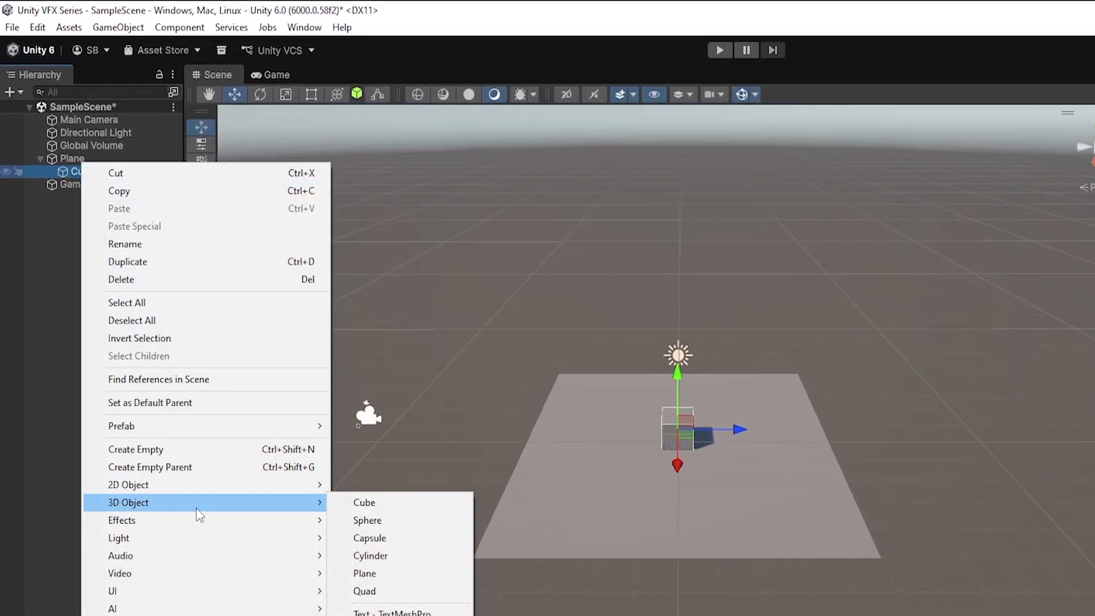
click(374, 539)
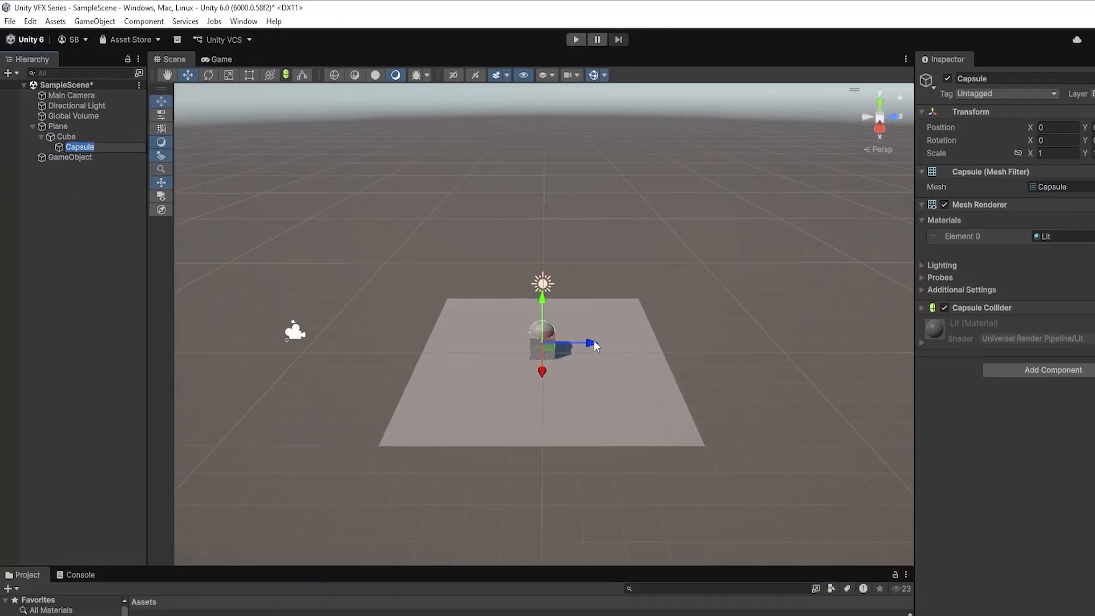
drag(738, 429, 691, 434)
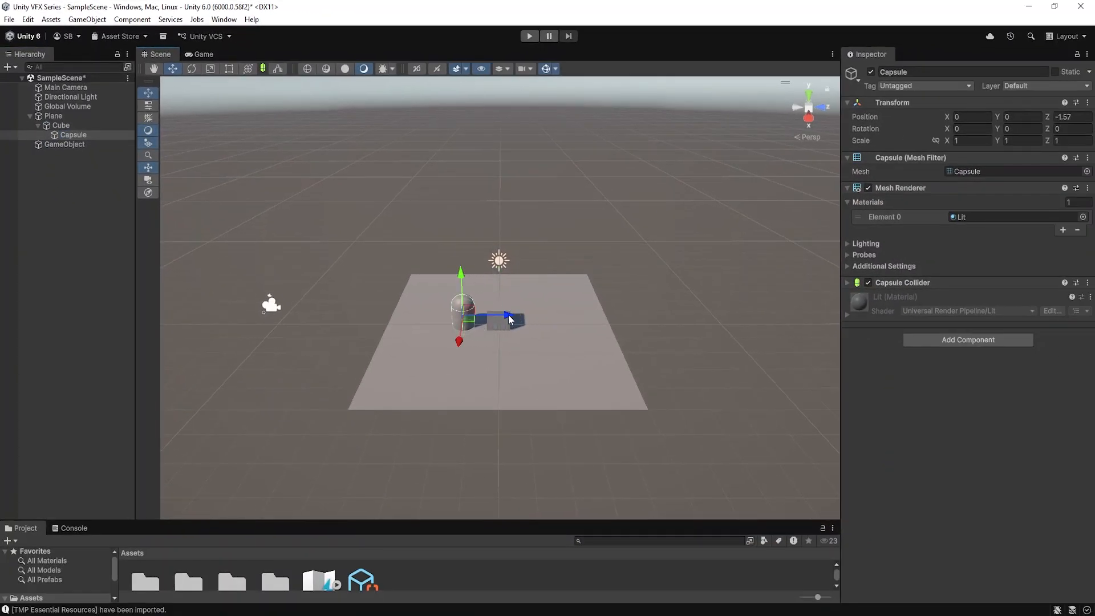
Shift the Plane with its children along the Z axis, and move the Cube to a Z position of about -0.1
click(57, 117)
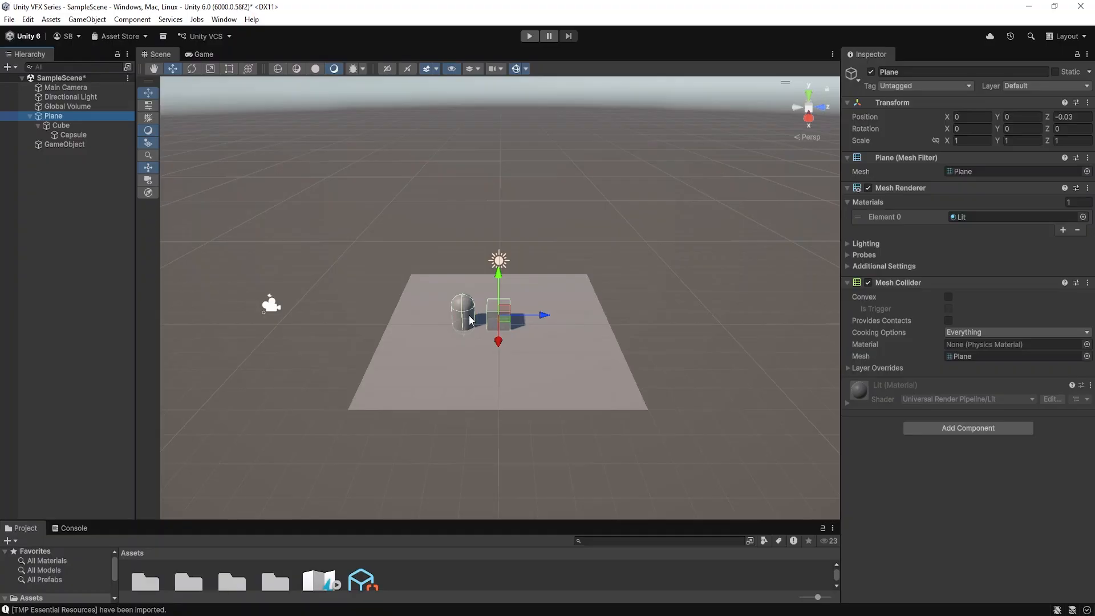
drag(545, 317, 516, 315)
click(66, 125)
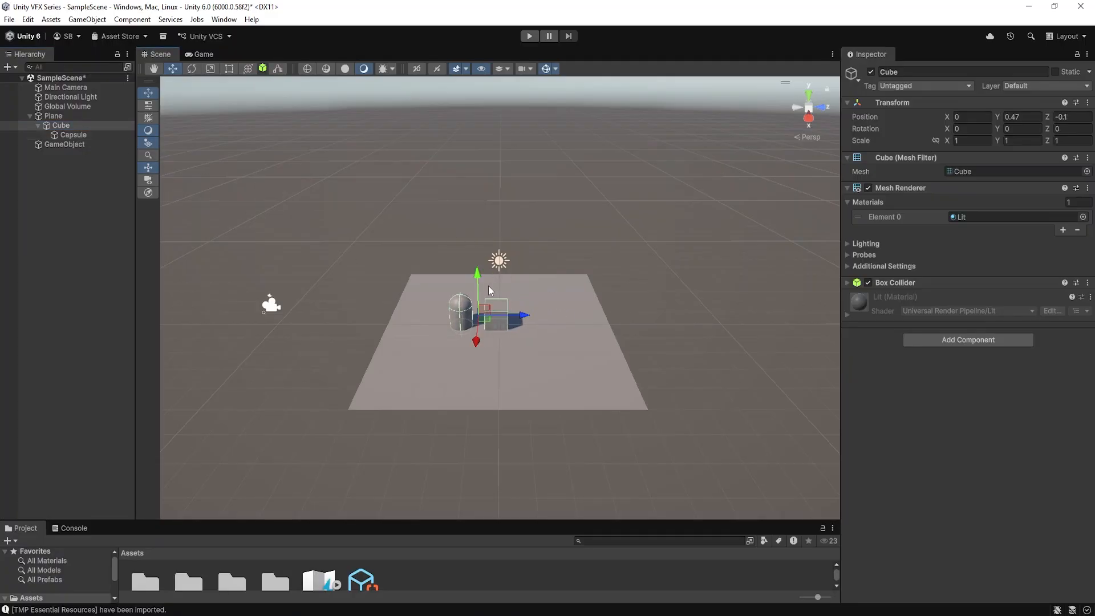
Delete the Capsule and move the Cube out of the Plane to the scene's top level, below GameObject
click(70, 135)
key(Delete)
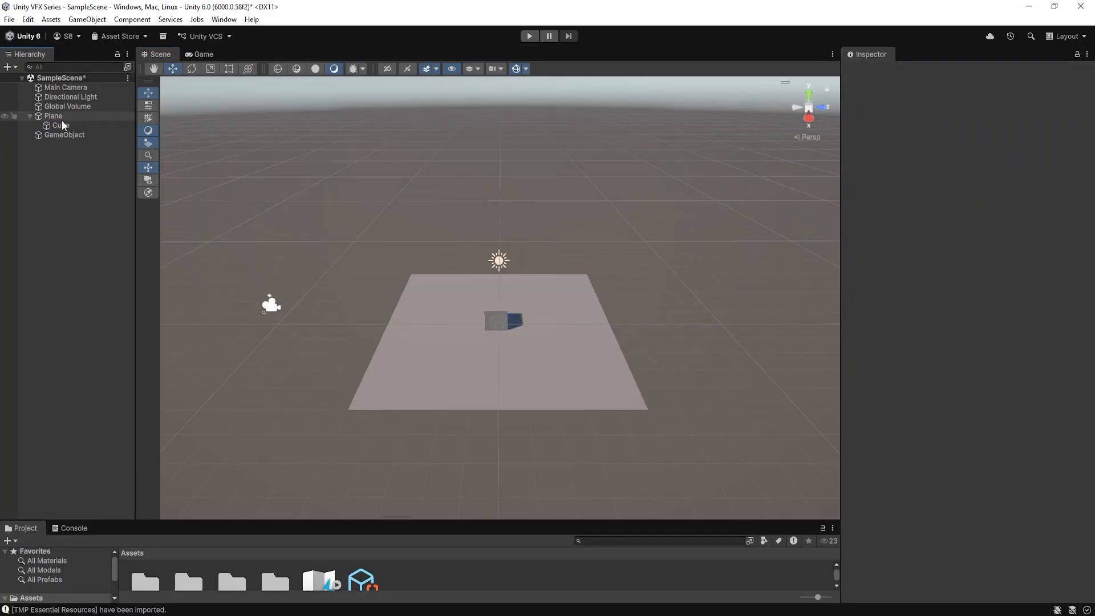
mouse_move(60, 124)
mouse_down()
mouse_move(40, 148)
mouse_move(49, 138)
mouse_up()
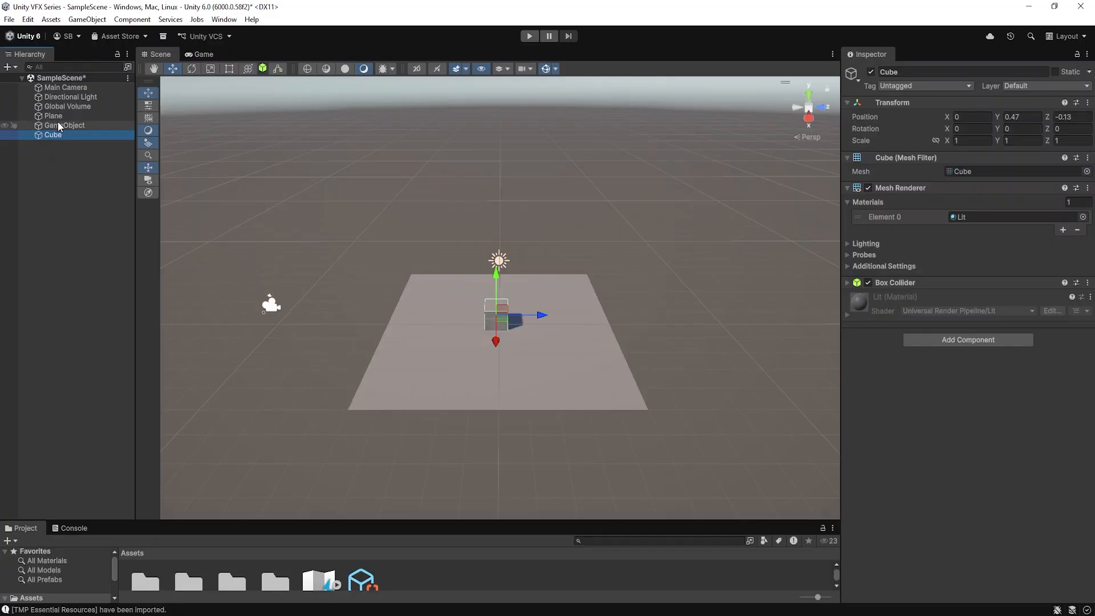
Delete the empty GameObject and select the Cube to inspect its components
click(59, 126)
key(Delete)
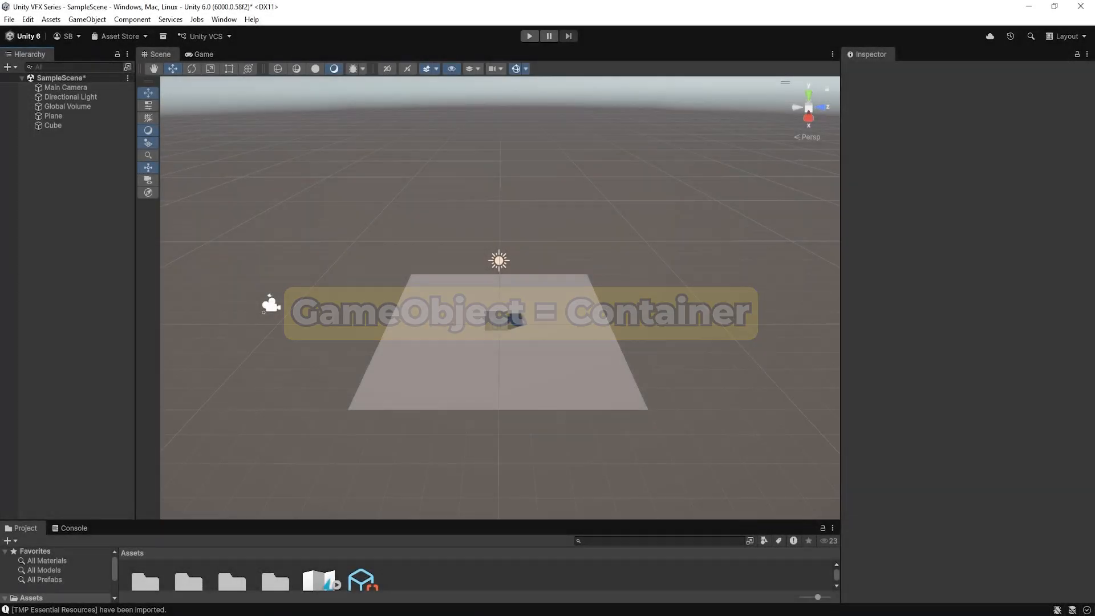
click(60, 125)
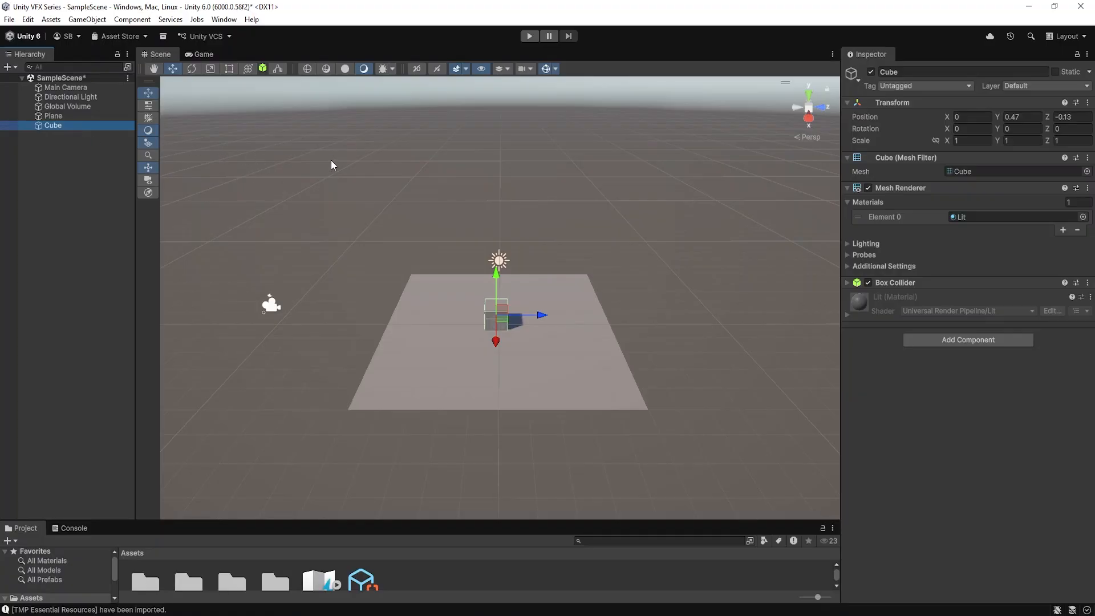
click(104, 171)
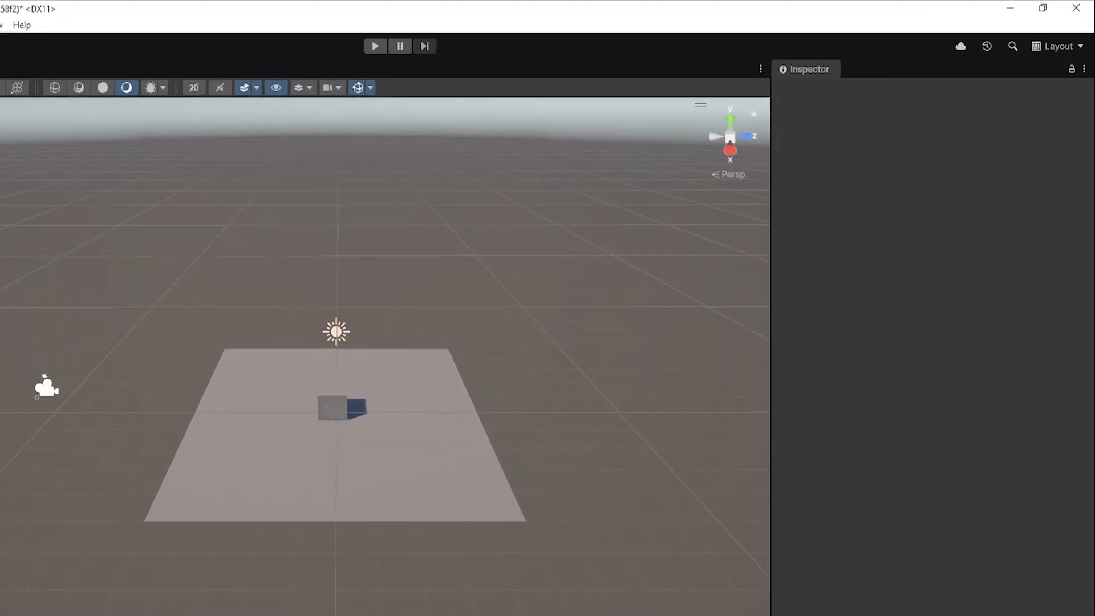
click(102, 126)
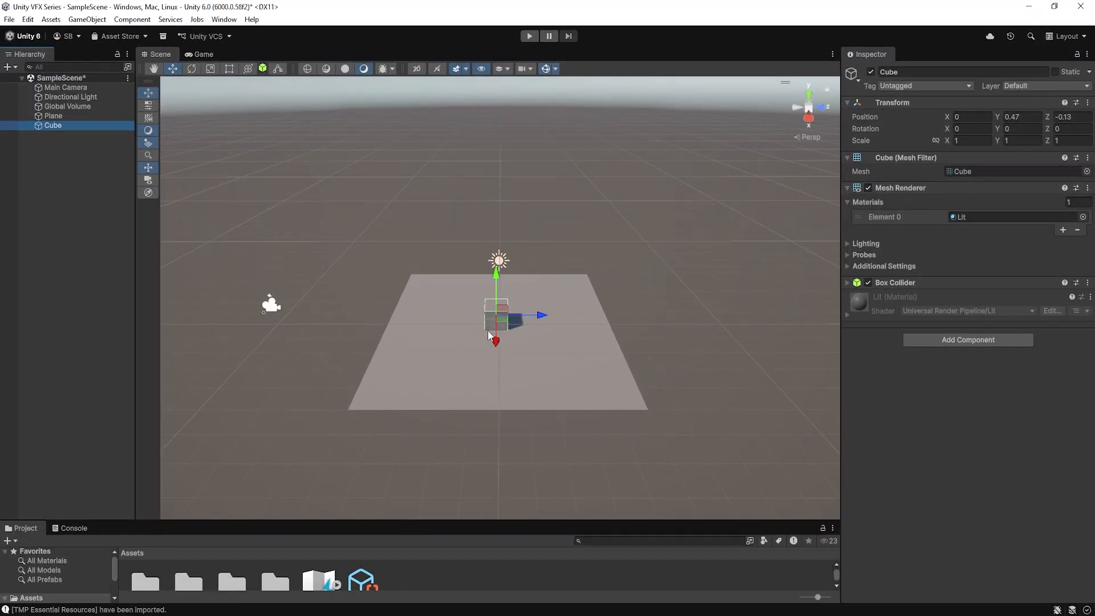
Disable the Cube's Mesh Renderer component, deselect the Cube, and enable the component again
click(868, 187)
click(734, 253)
alt+drag(735, 254, 699, 232)
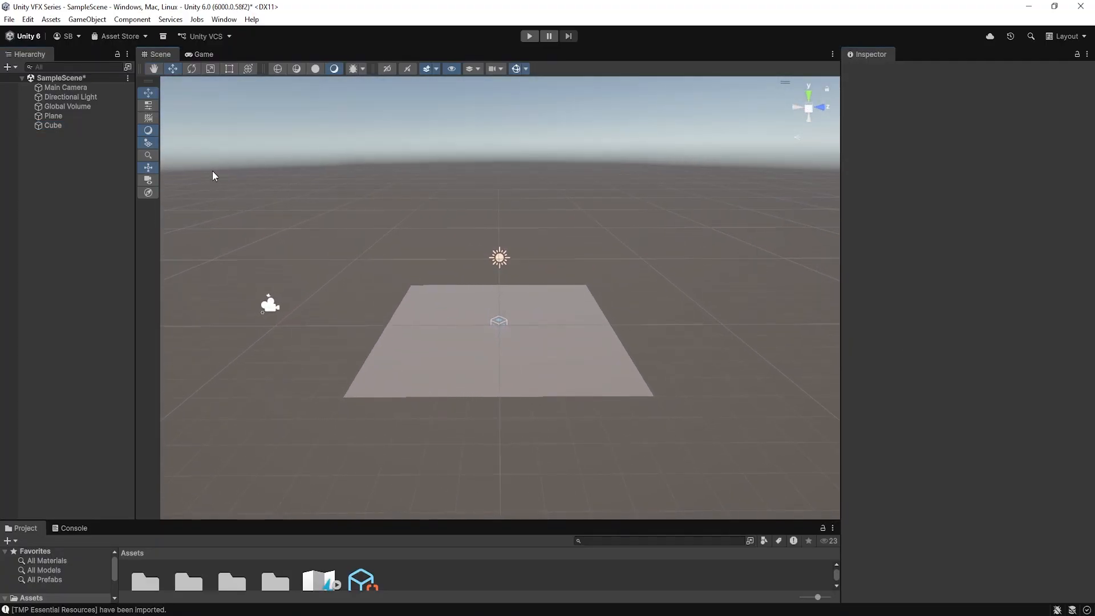
click(80, 126)
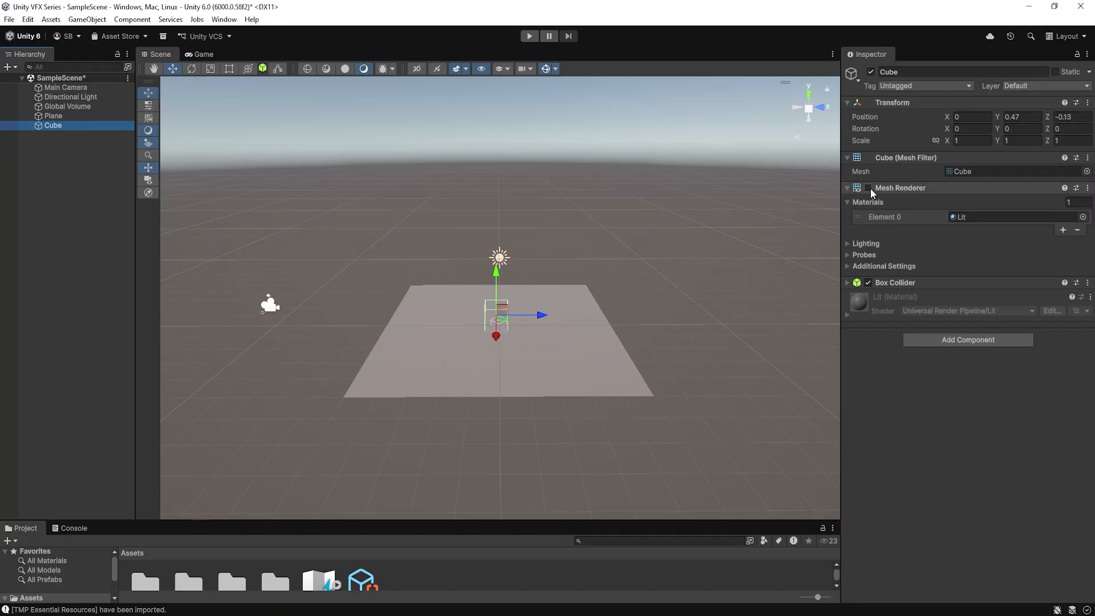
click(868, 188)
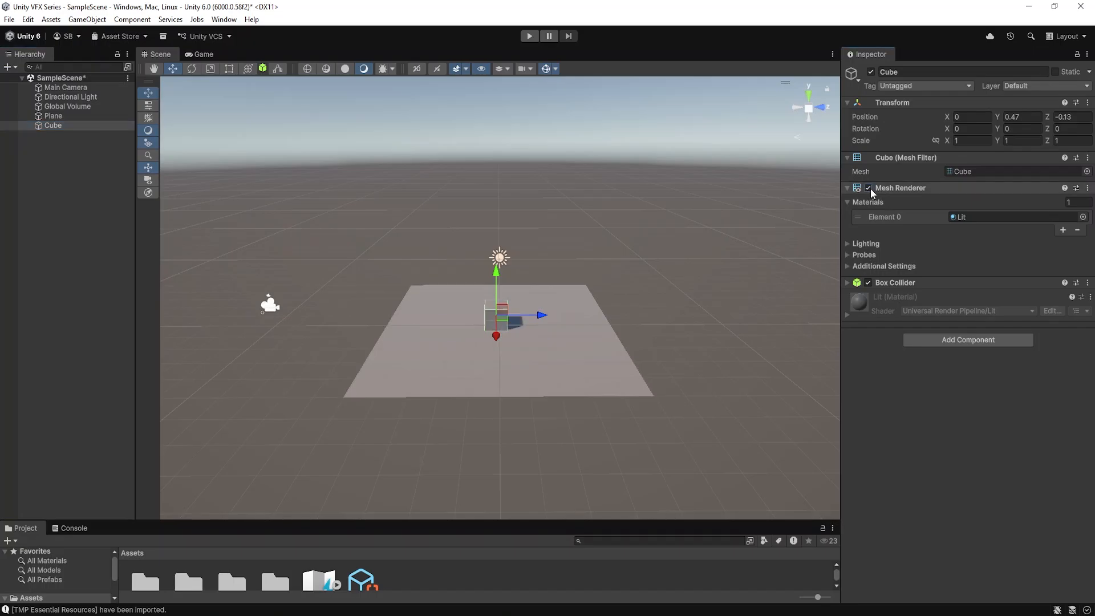
Examine the components of the Main Camera and the Directional Light by selecting each in the scene
click(499, 258)
click(263, 304)
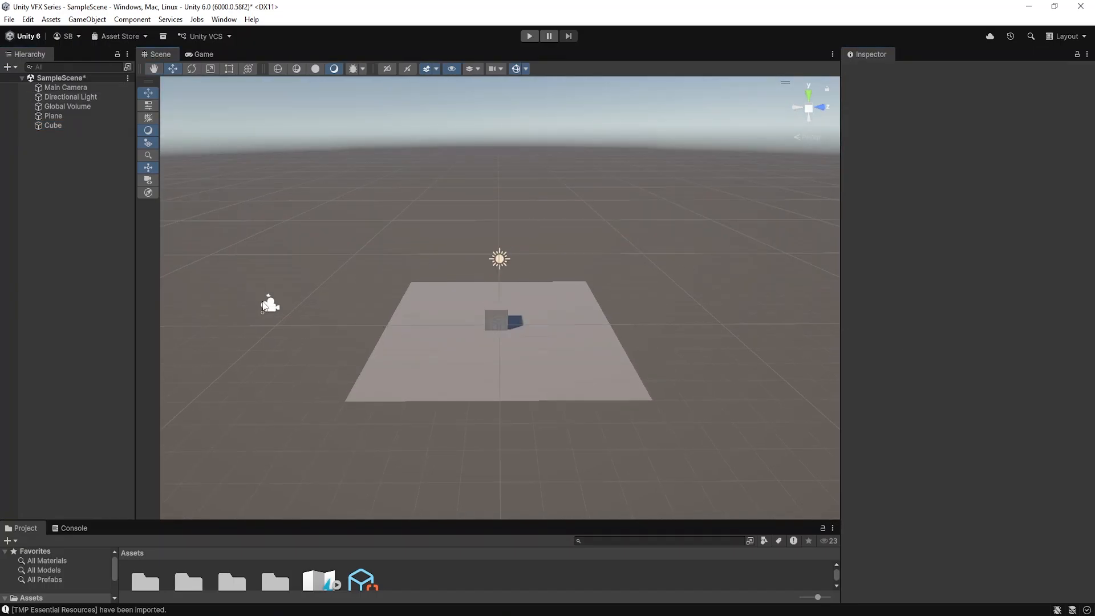
alt+right_drag(516, 247, 645, 236)
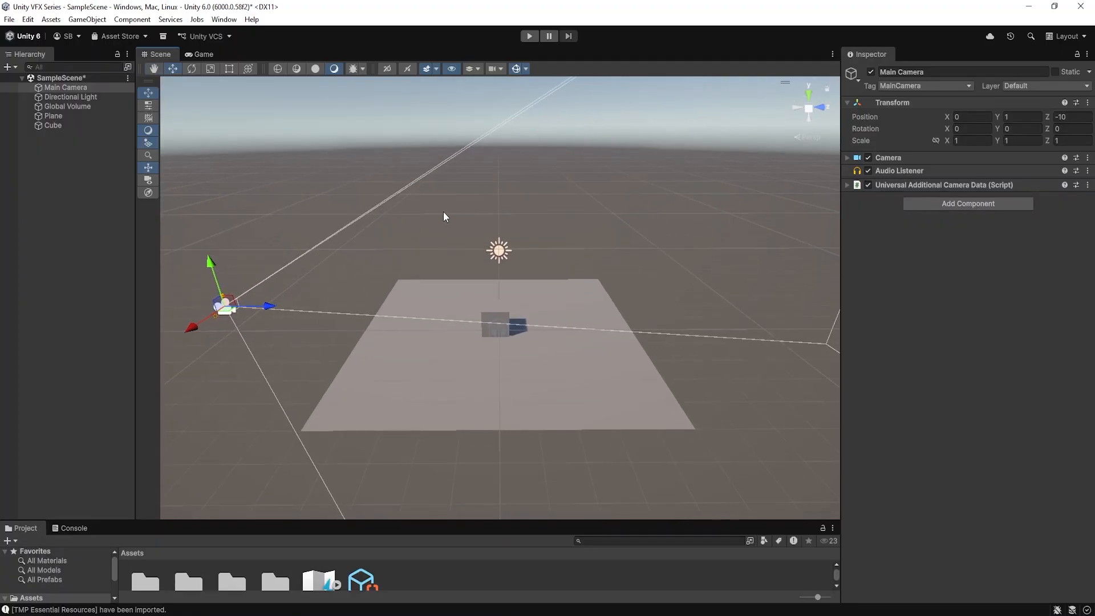
click(502, 247)
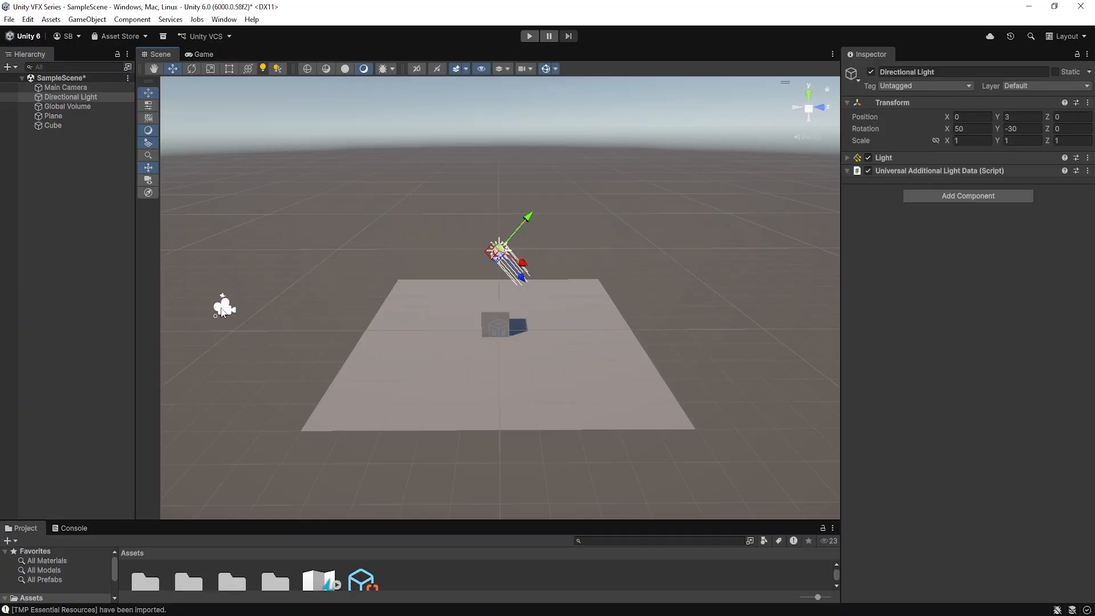
click(220, 308)
click(509, 252)
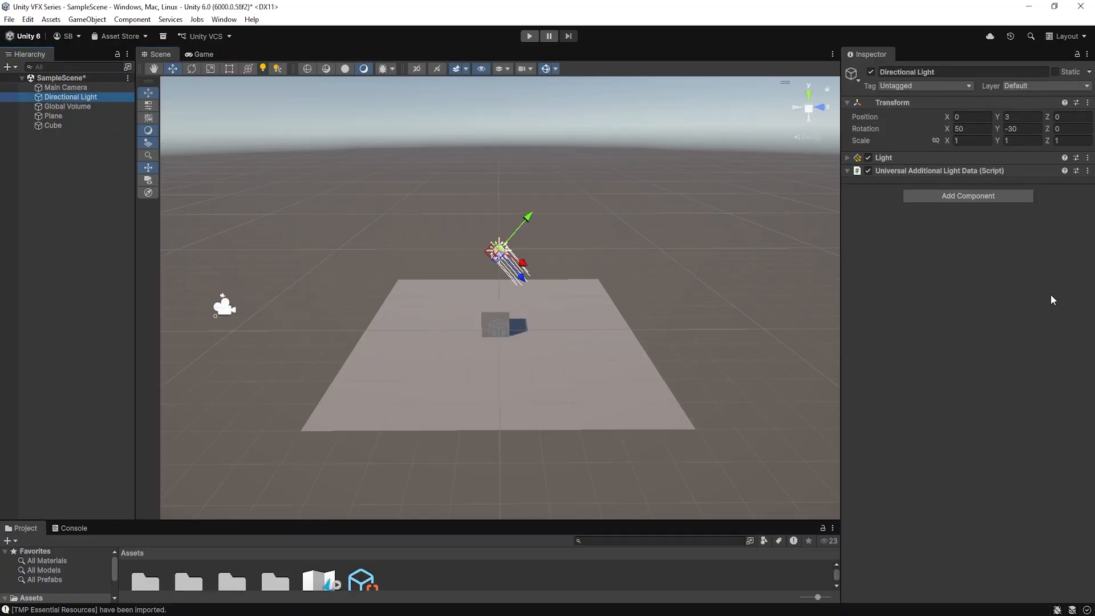
Expand the Directional Light's Light component, switch it off and on again, and inspect the Main Camera's components
click(847, 158)
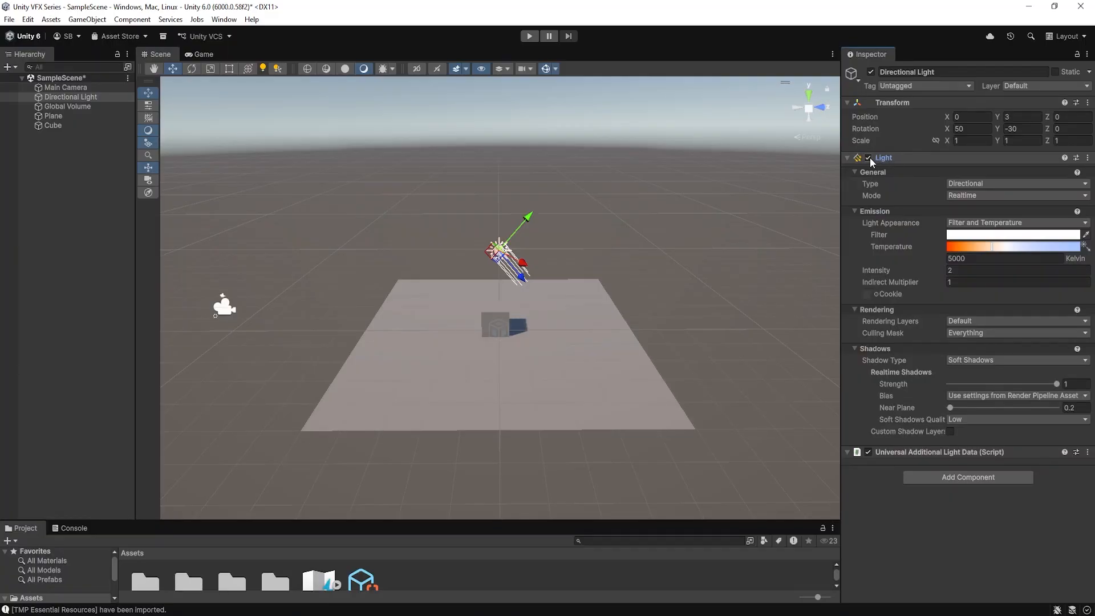
click(869, 158)
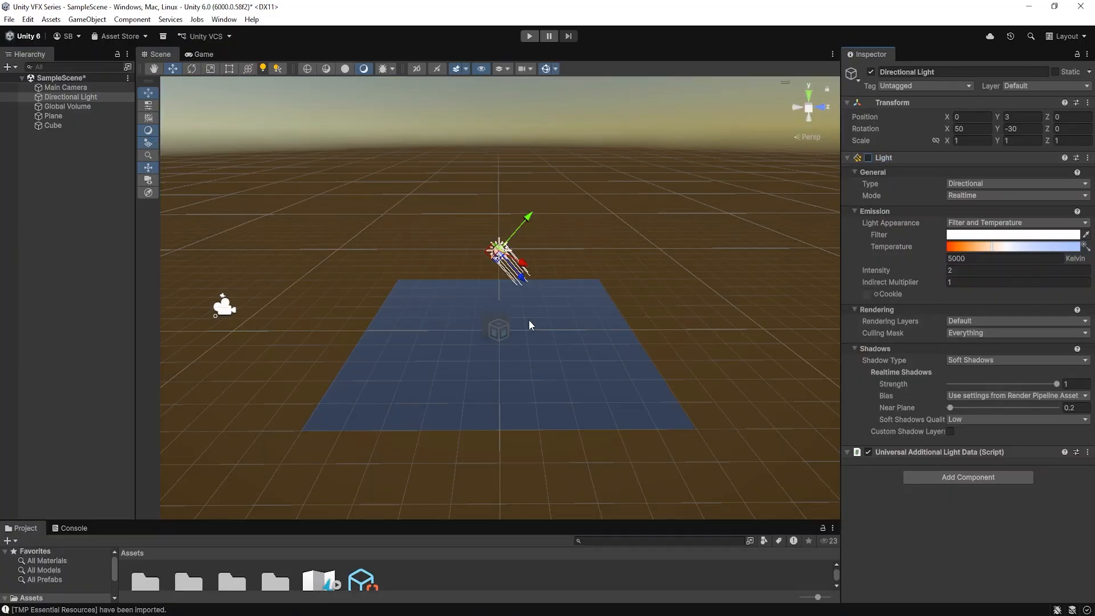
click(869, 157)
click(62, 156)
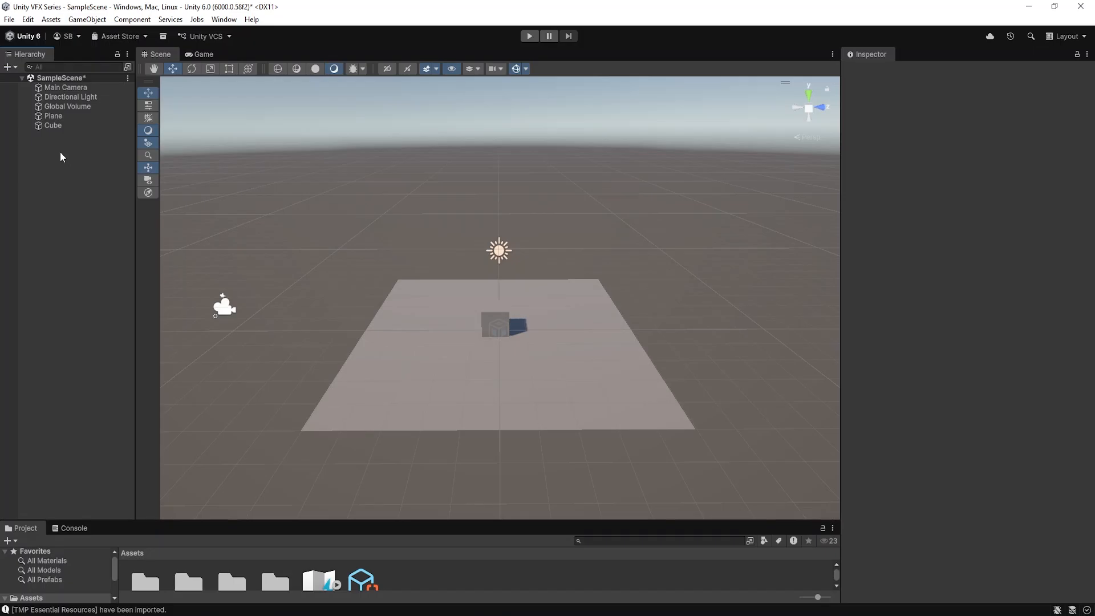
click(229, 319)
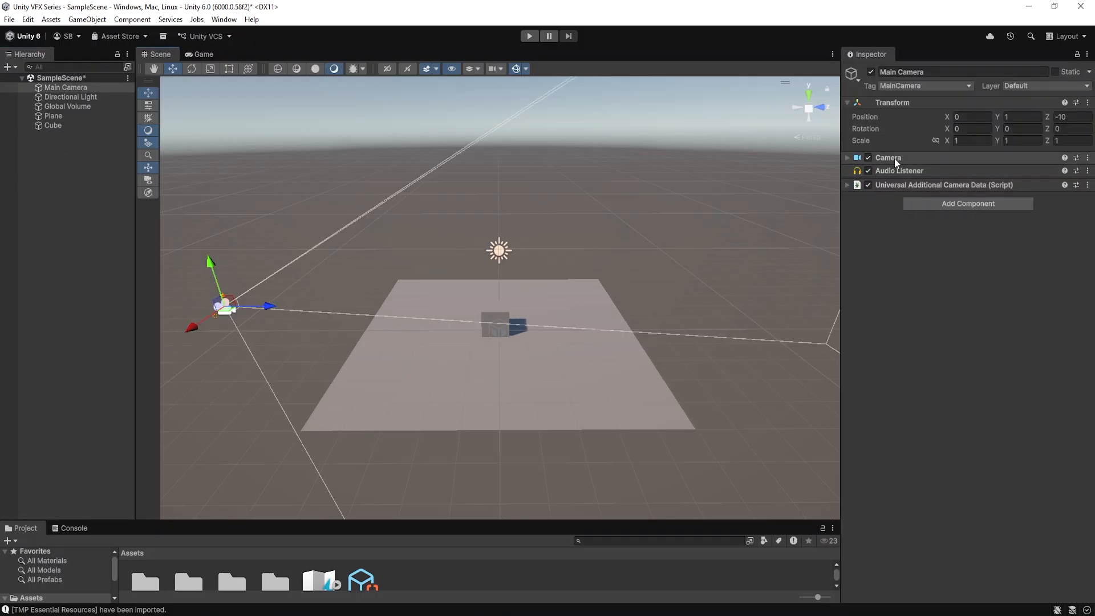
click(76, 184)
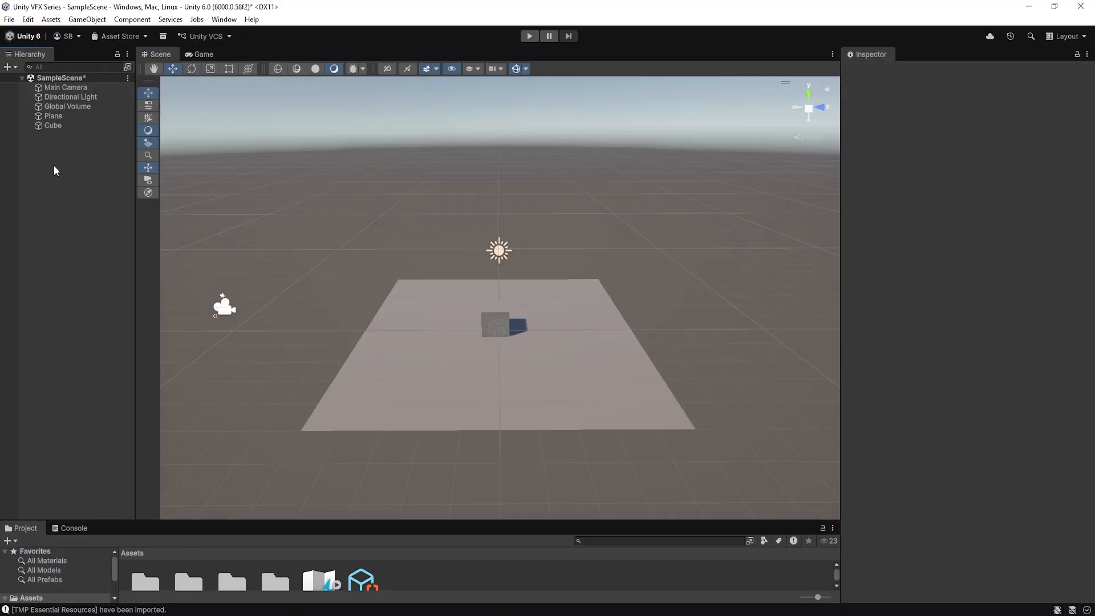
Create an empty GameObject with a Camera component and move it to about Y 1.51, Z -8.04
right_click(53, 165)
click(105, 354)
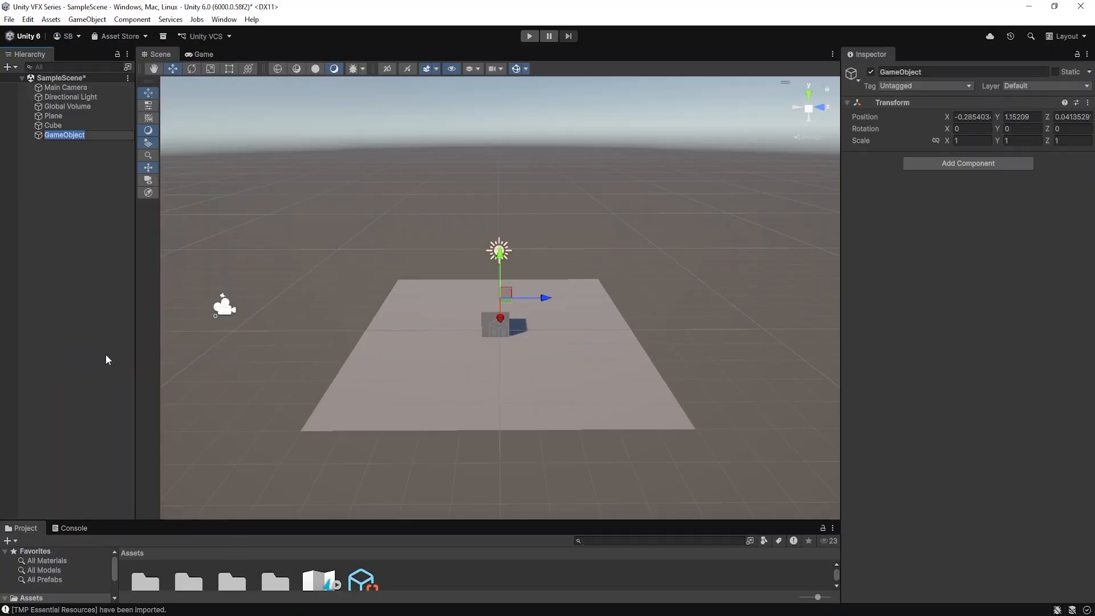
click(105, 354)
click(67, 132)
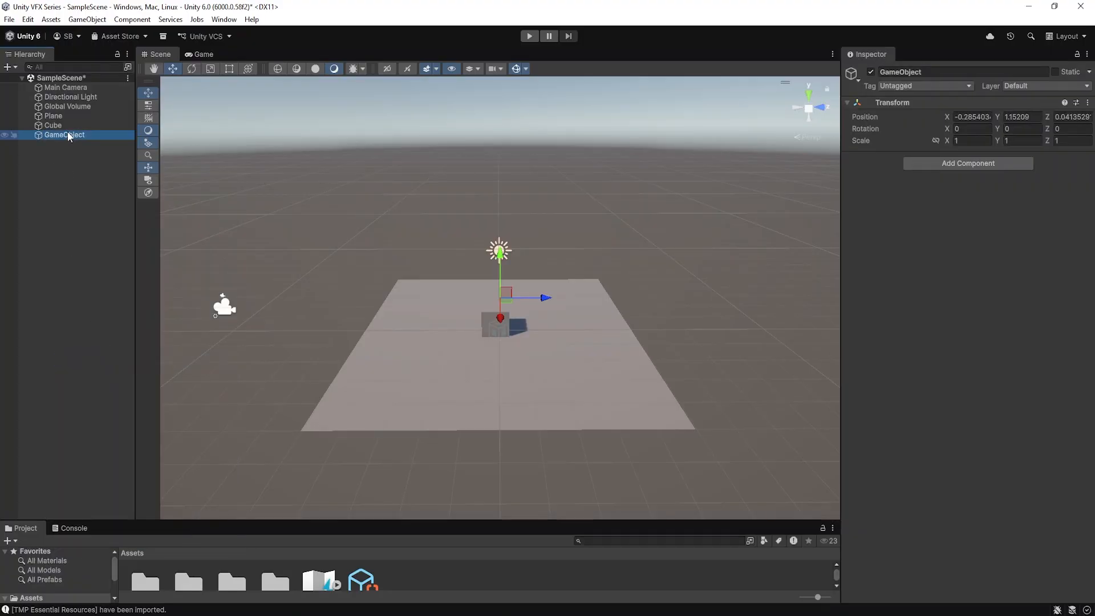
click(972, 165)
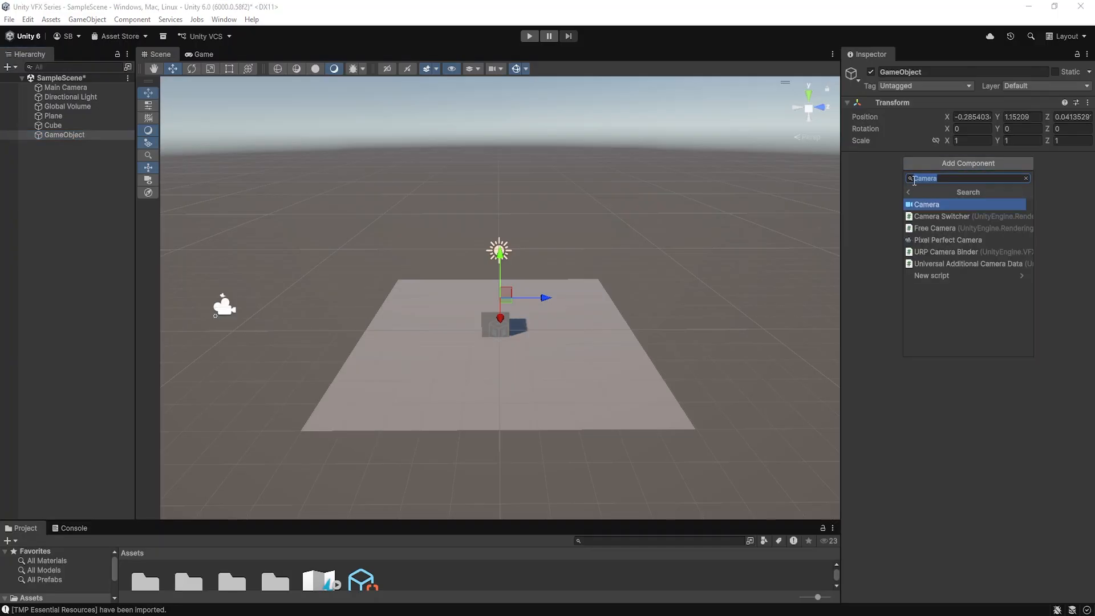
click(926, 203)
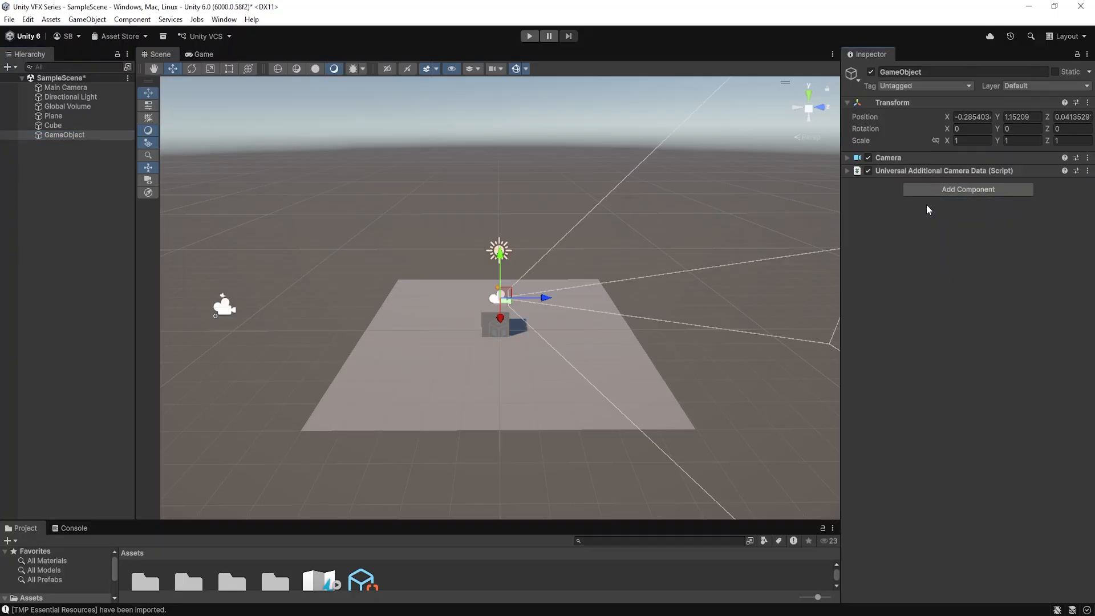
drag(553, 298, 325, 296)
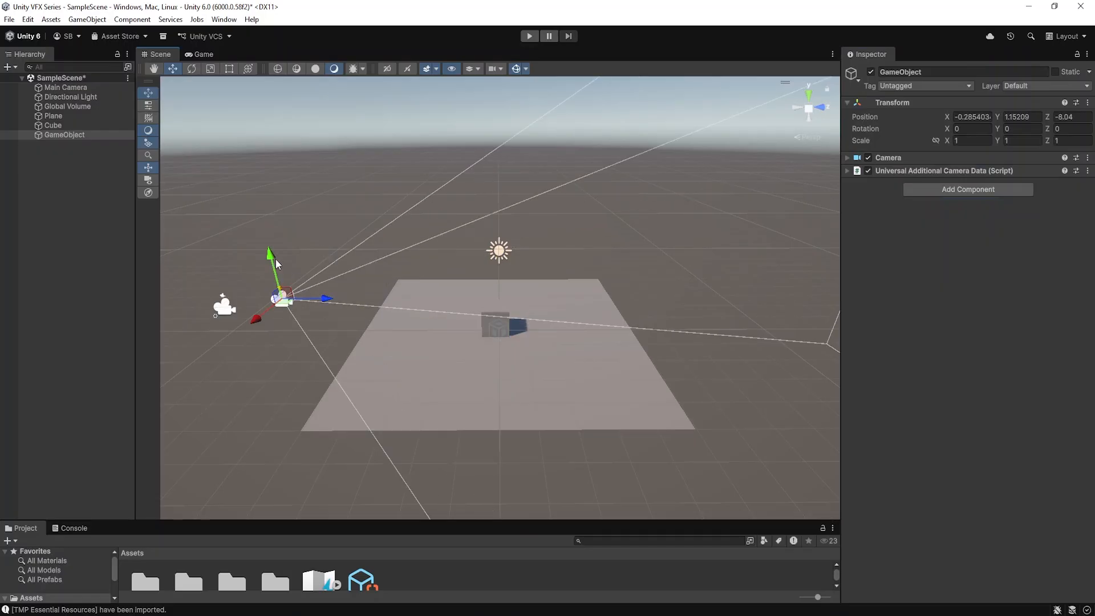
drag(271, 256, 268, 247)
Delete the Main Camera and check the new camera's picture in the game view before returning to the scene
click(60, 87)
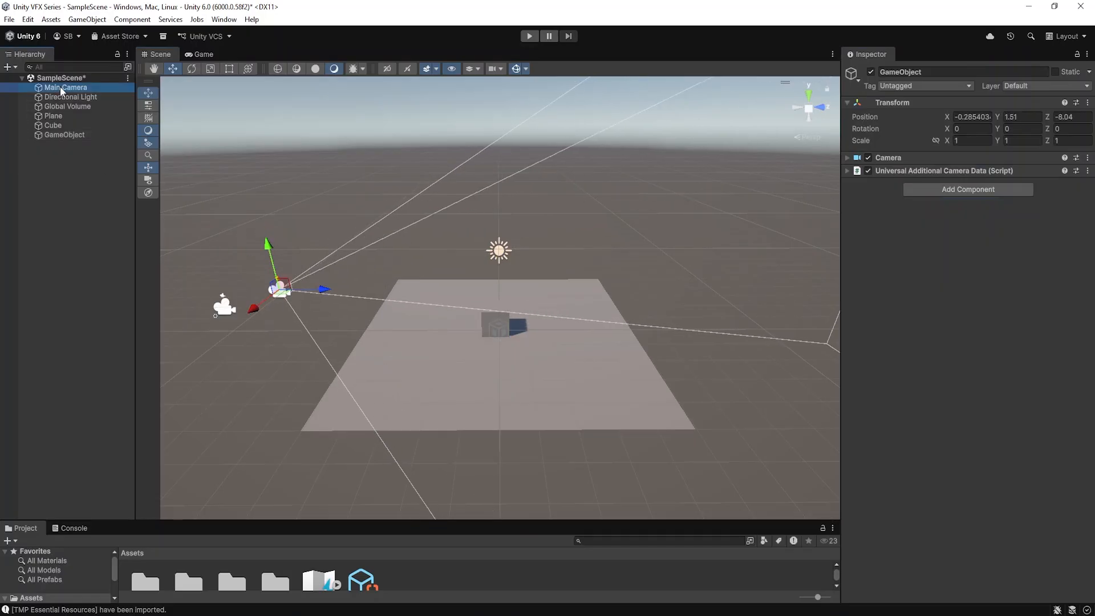
key(Delete)
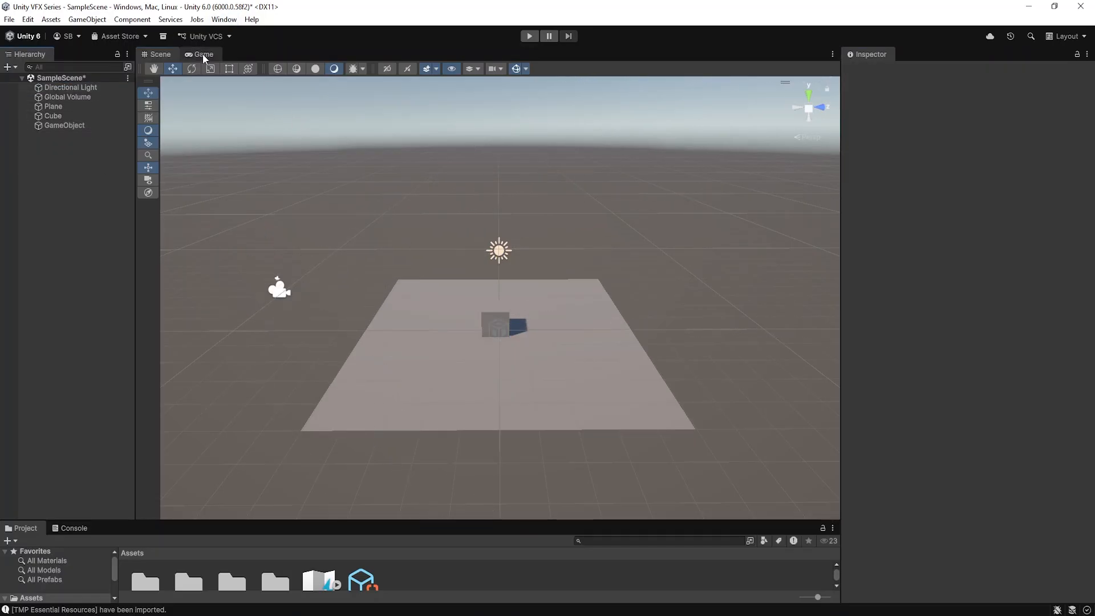
click(203, 54)
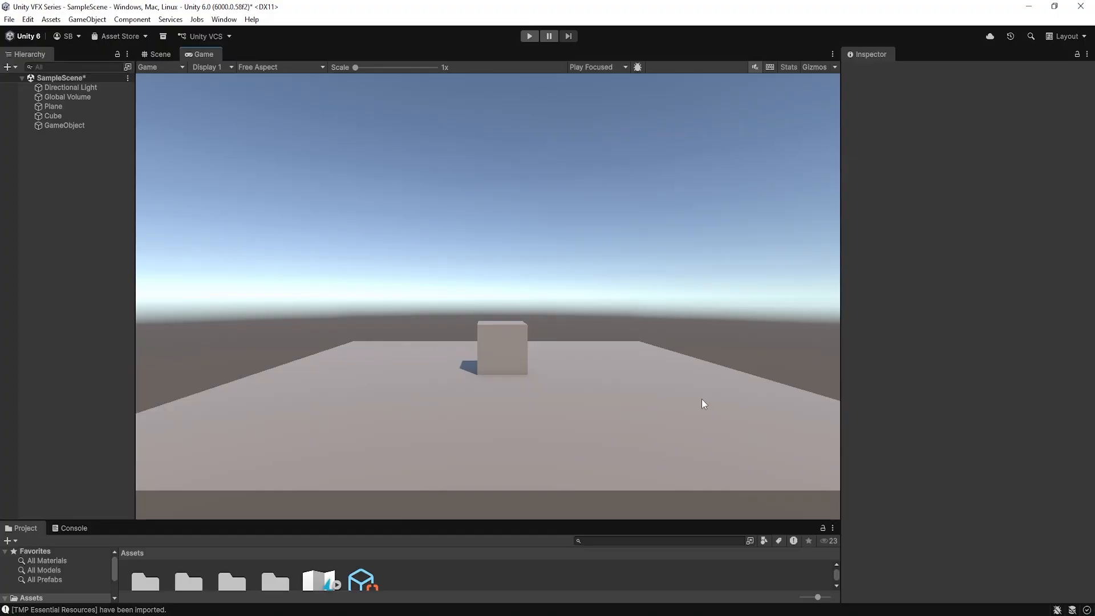
click(159, 54)
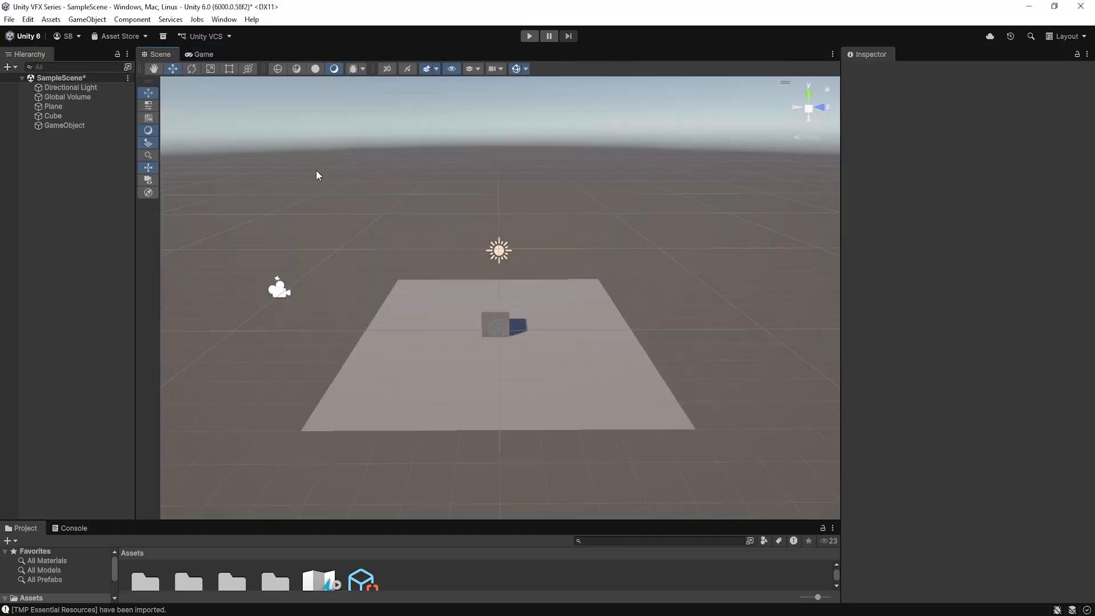
Move the camera GameObject to about X 1.35, Z -4.24 and check its picture in the game view
click(285, 295)
drag(261, 310, 415, 317)
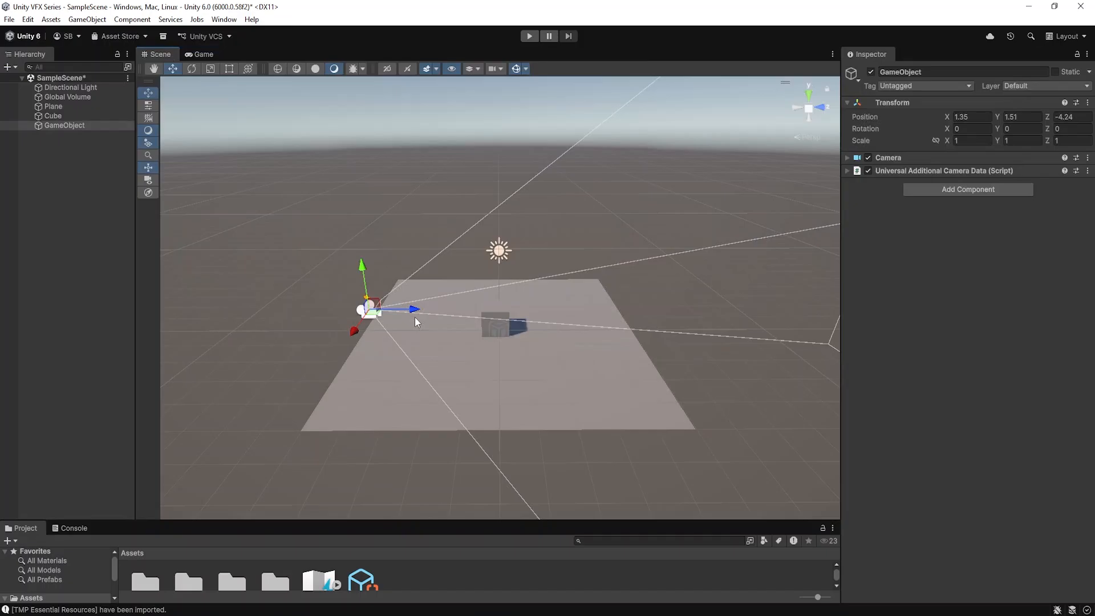
click(199, 54)
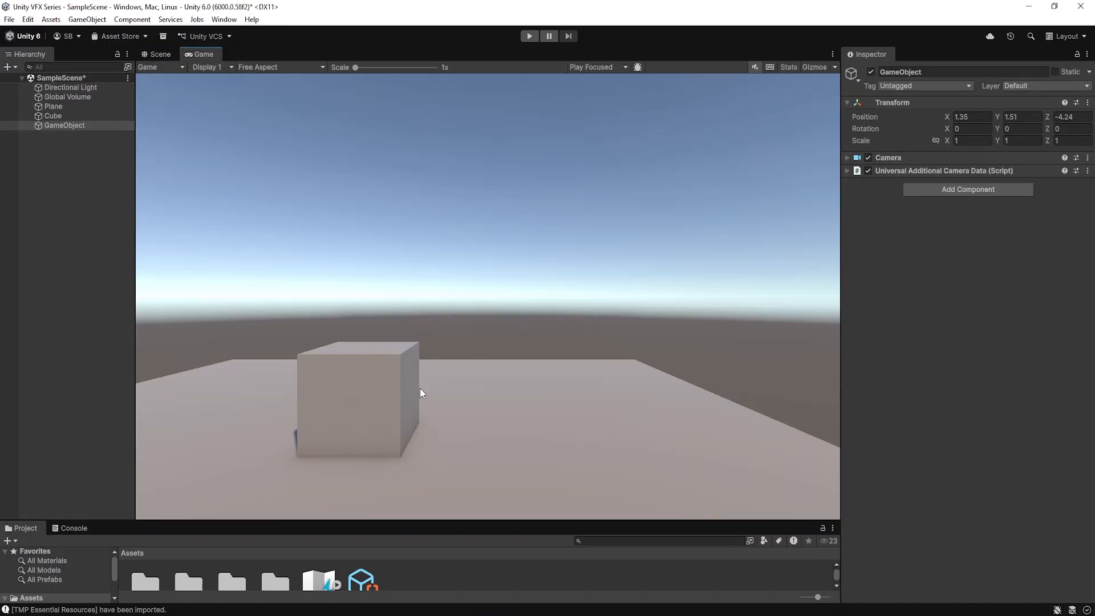
click(162, 56)
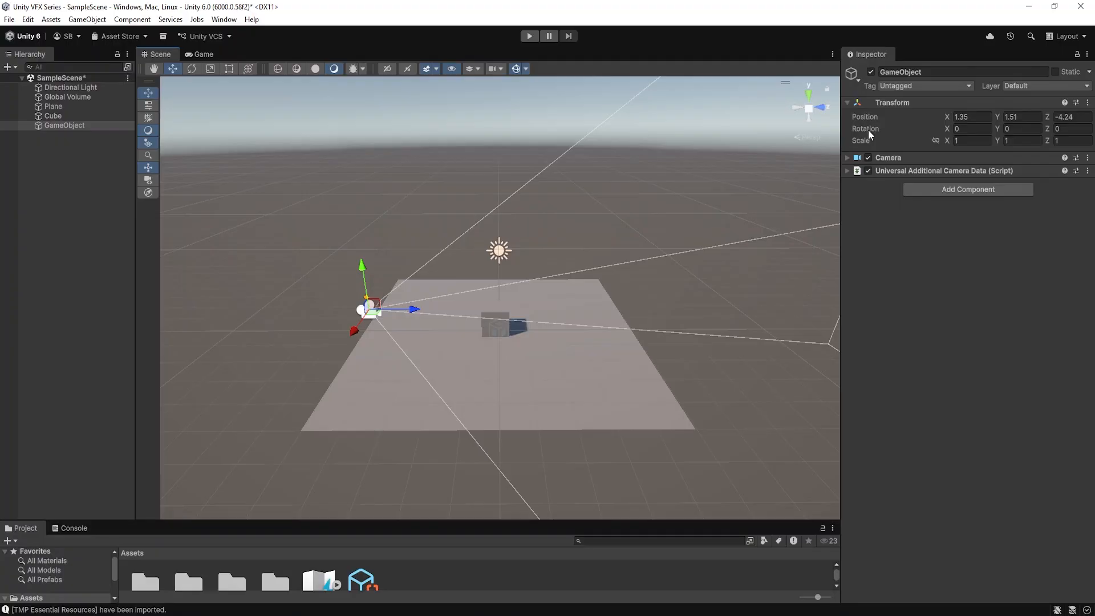
Examine the components of the Cube, Plane, Global Volume and Directional Light one after another
click(65, 116)
click(72, 106)
click(78, 97)
click(80, 87)
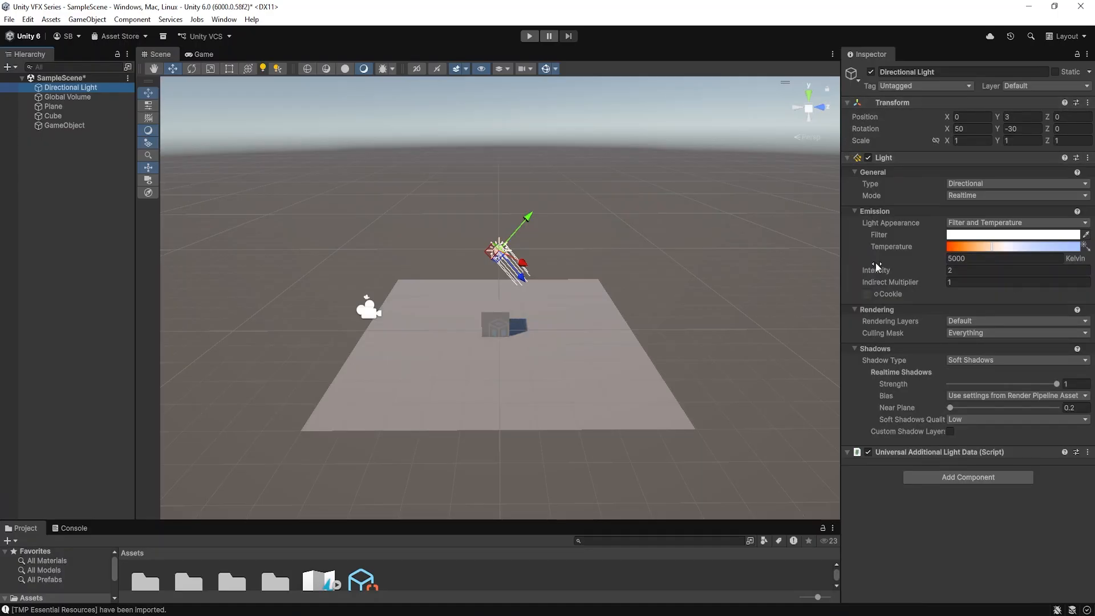
Remove the Camera component from the GameObject and shift the object slightly backward along the Z axis
click(67, 126)
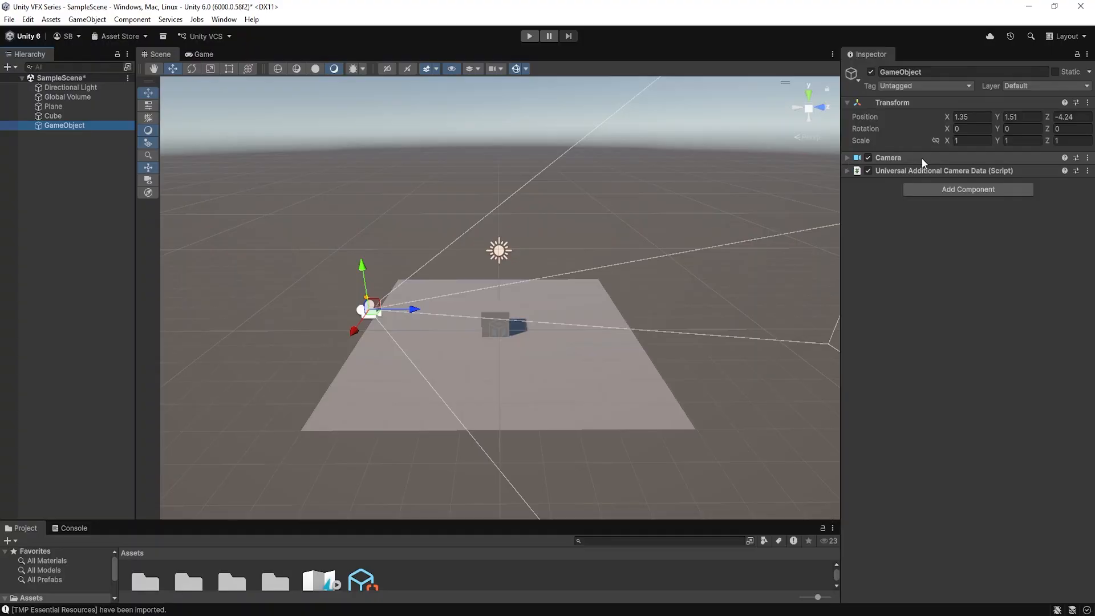
click(1087, 158)
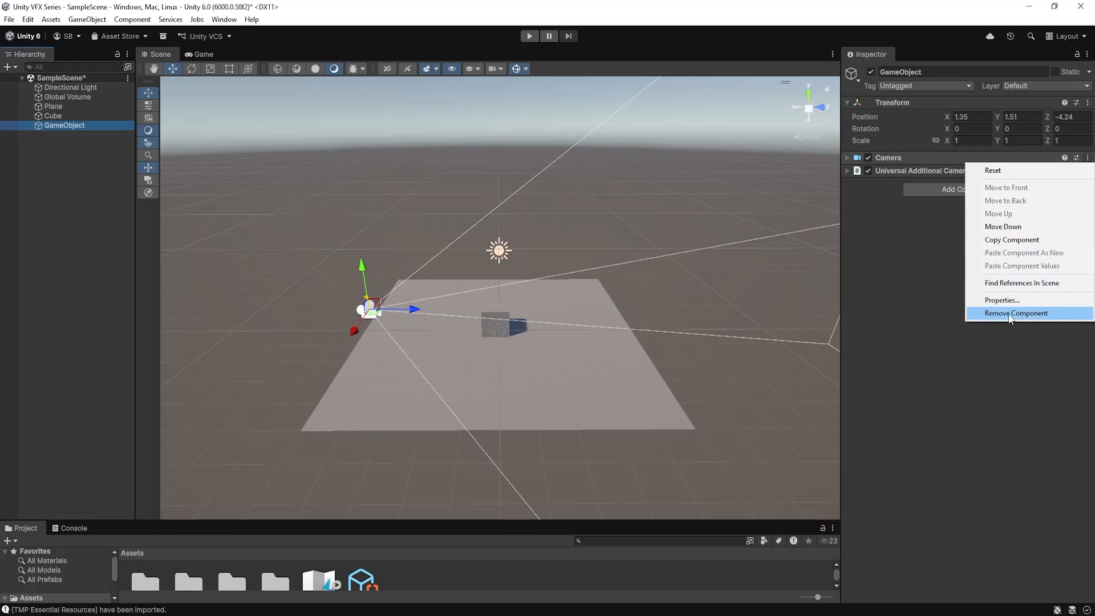
click(1047, 314)
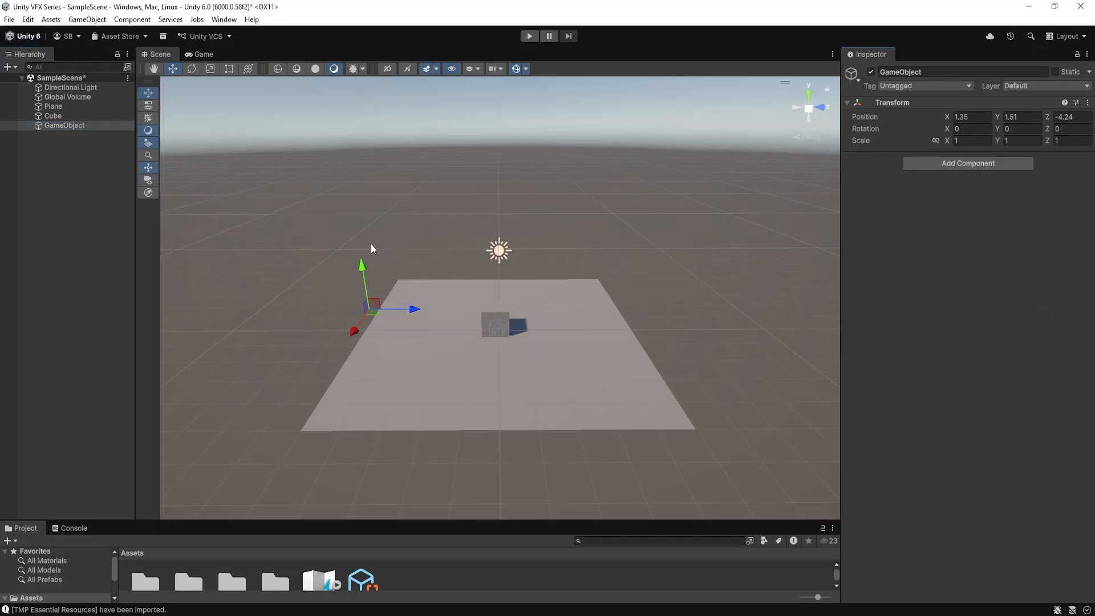
drag(415, 309, 389, 308)
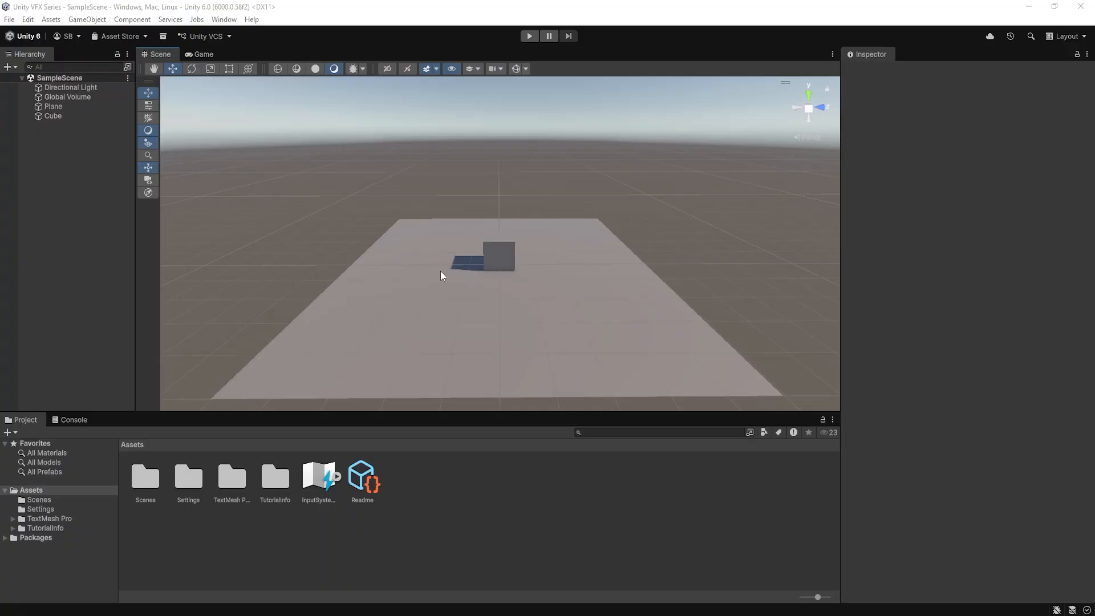
Deactivate the whole Directional Light object and activate it again
click(71, 87)
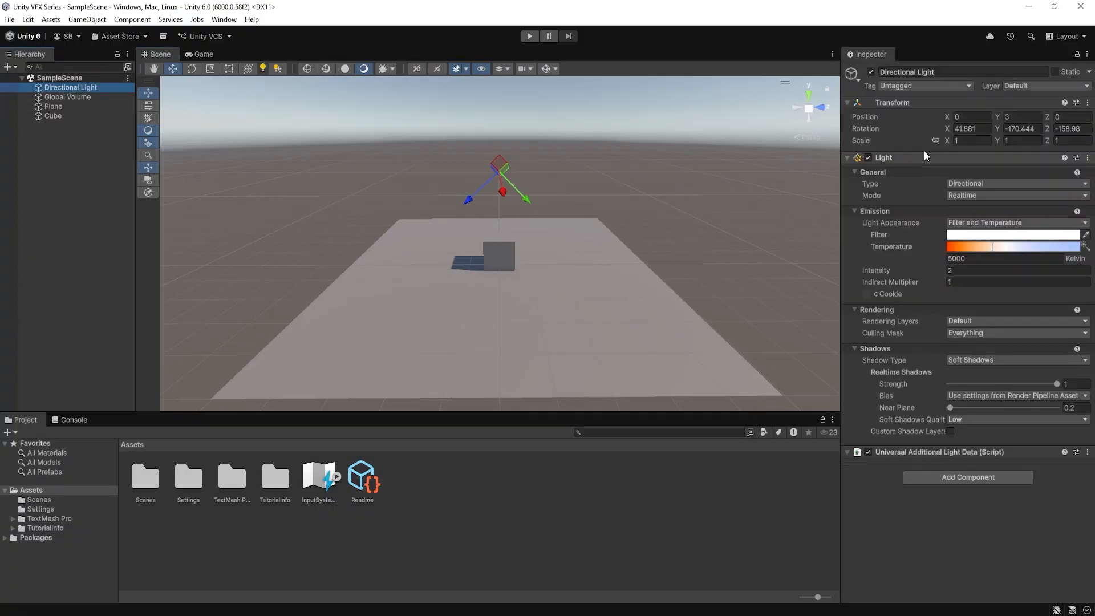
click(871, 73)
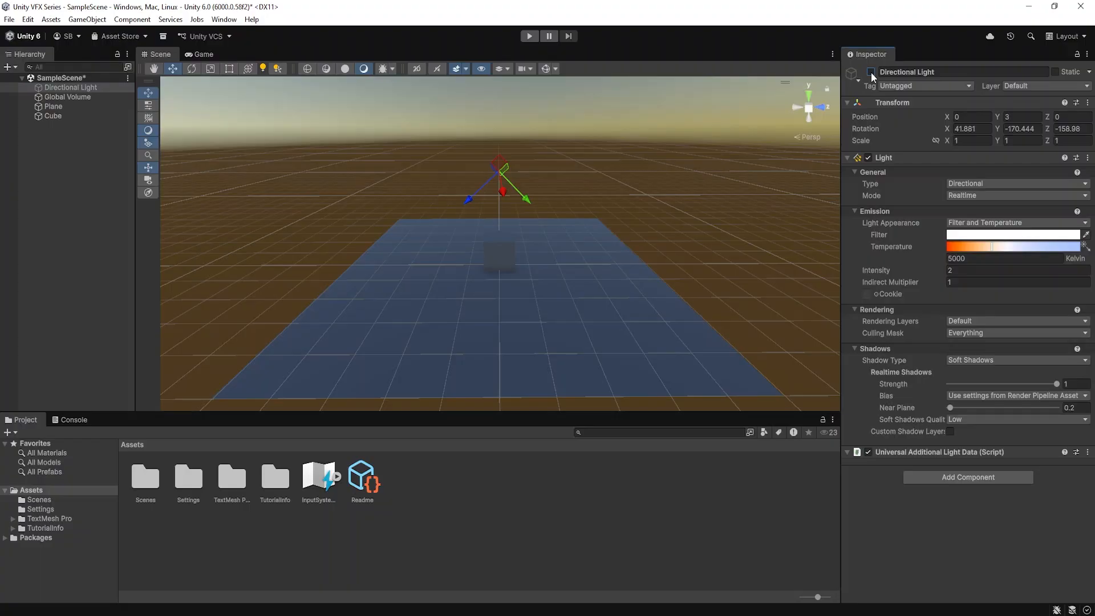
click(871, 72)
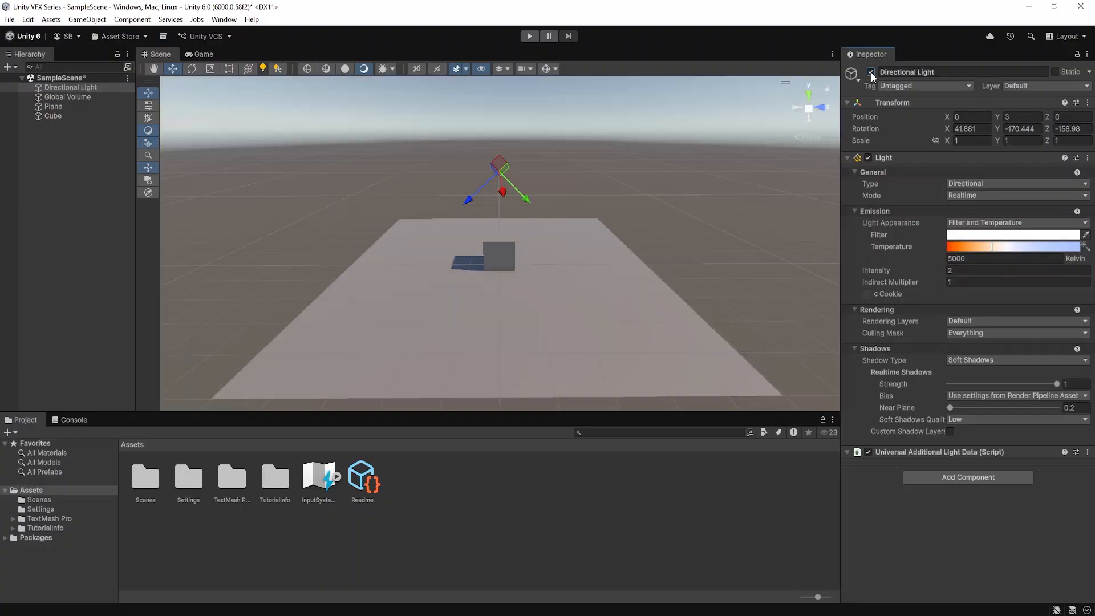
Show the scene gizmos and rotate the Directional Light to about X 57.9, Y -158.6, Z -149.8
click(543, 68)
scroll(548, 159, up, 3)
alt+drag(537, 158, 530, 185)
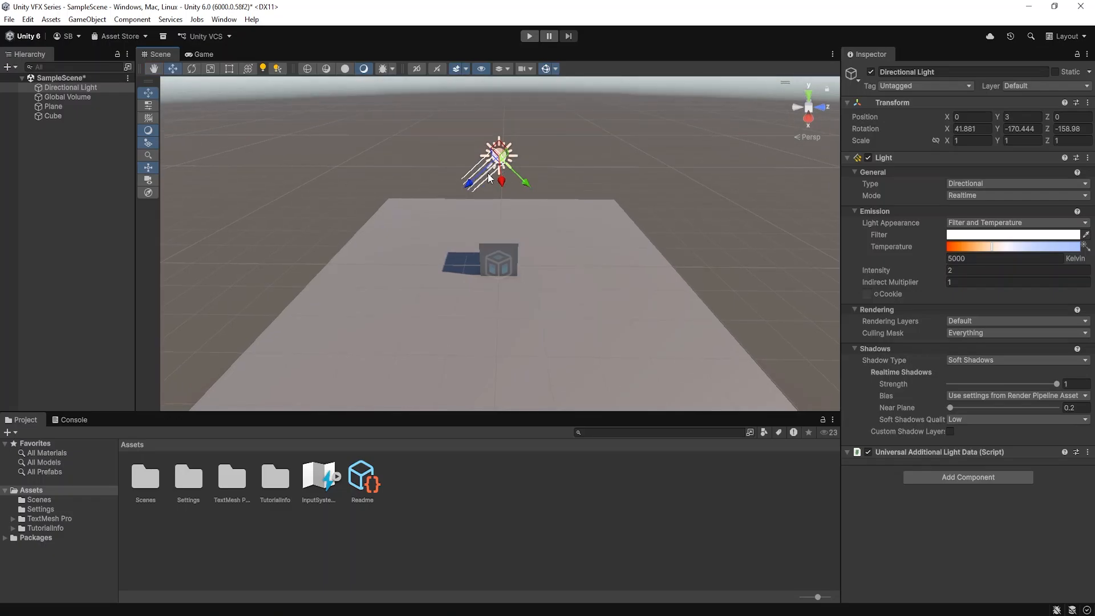
alt+drag(386, 136, 460, 196)
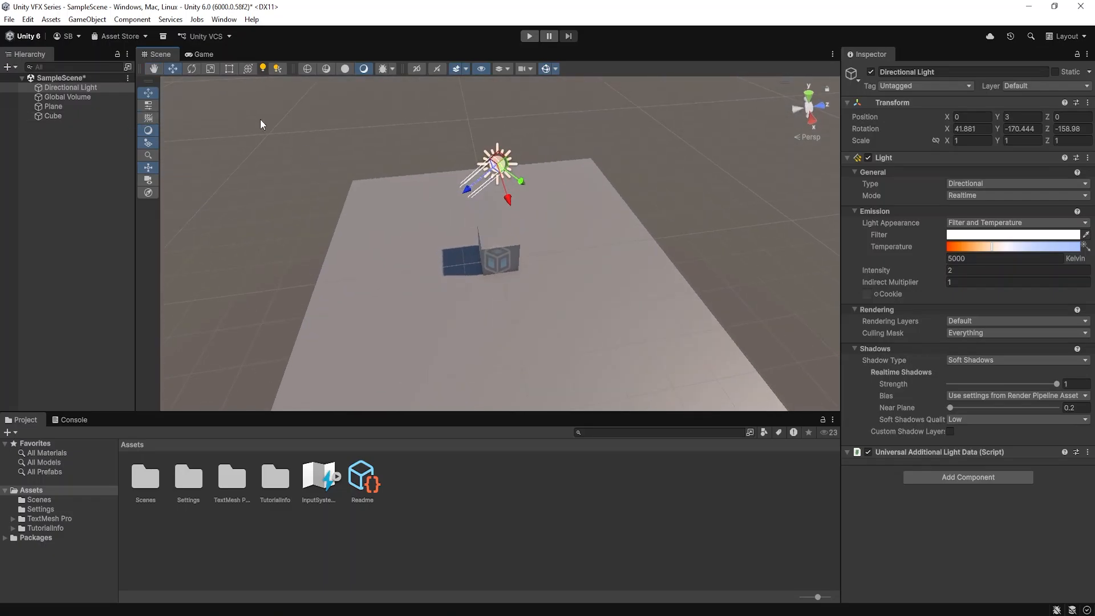
click(189, 67)
alt+drag(576, 151, 474, 143)
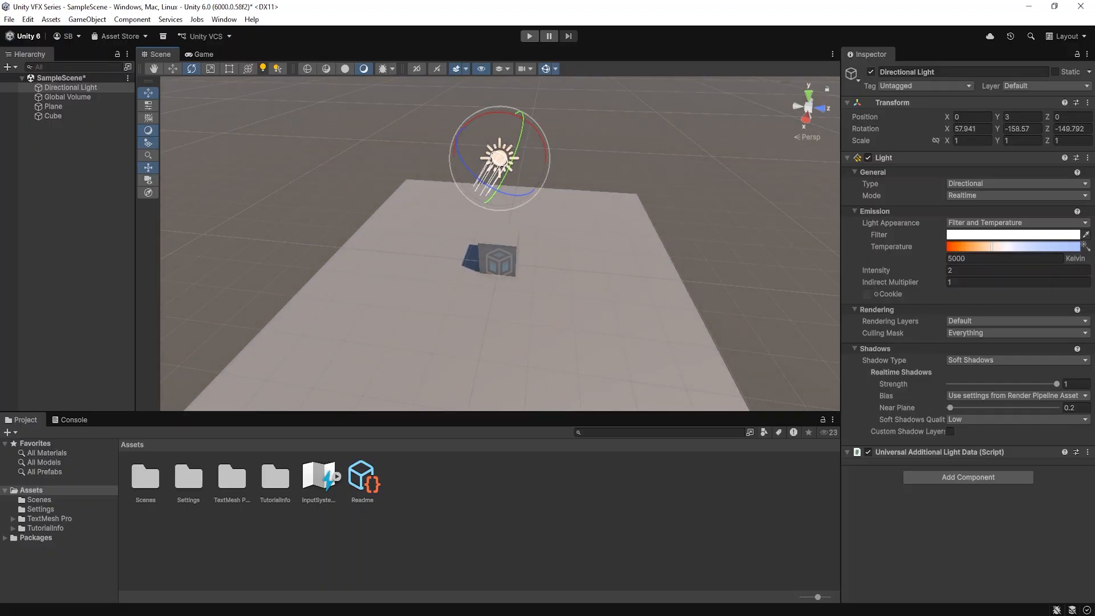
Deactivate the whole Directional Light object and clear the selection
click(76, 139)
click(77, 89)
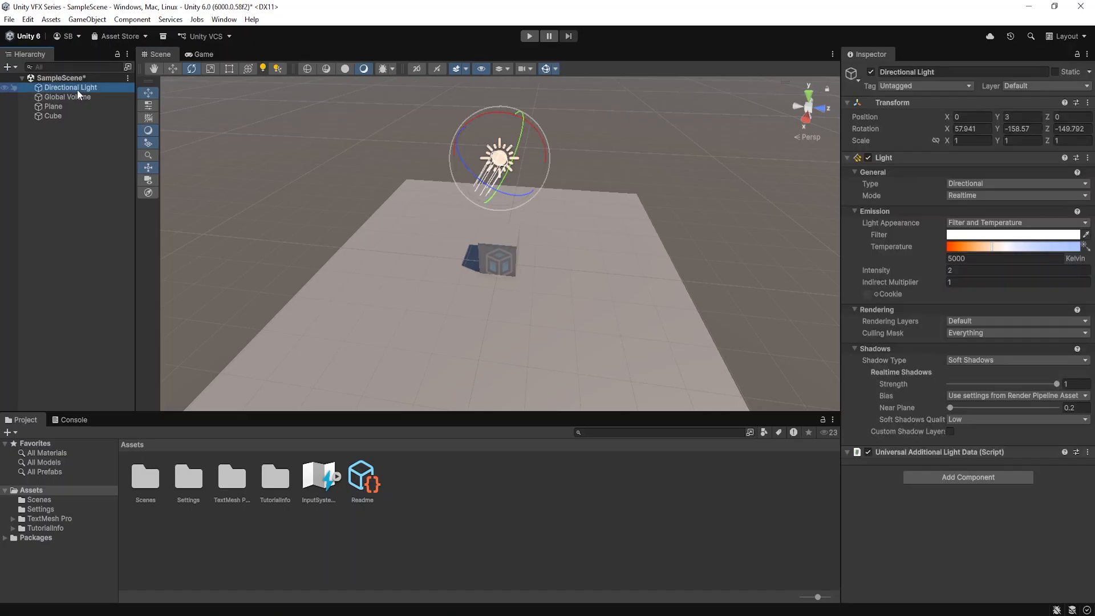
click(870, 73)
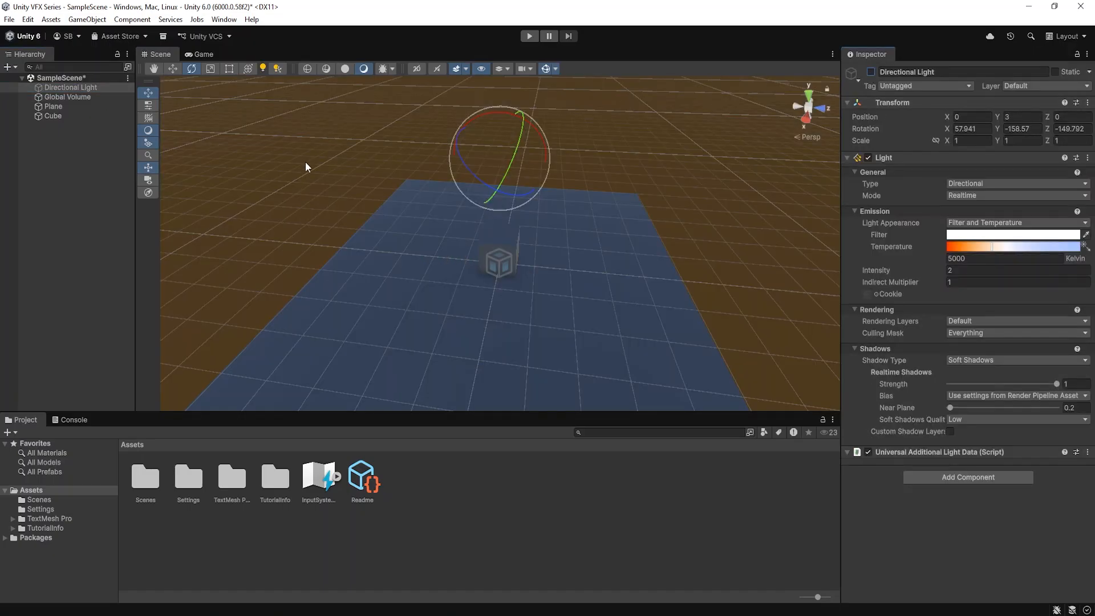
click(91, 166)
Add a Point Light to the scene and view its glow on the plane from other angles
right_click(59, 137)
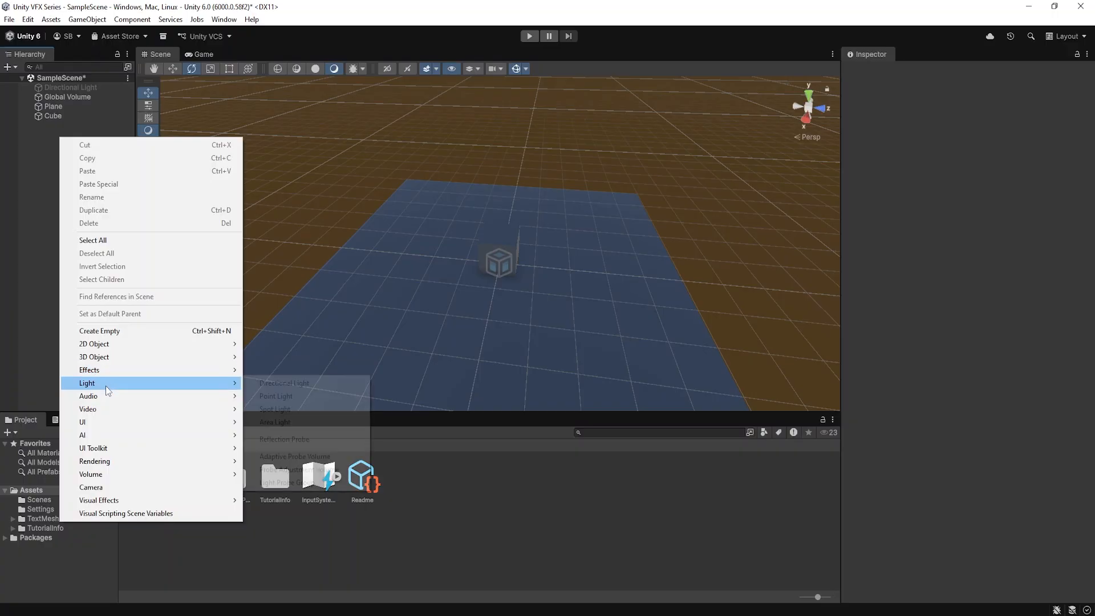
mouse_move(105, 385)
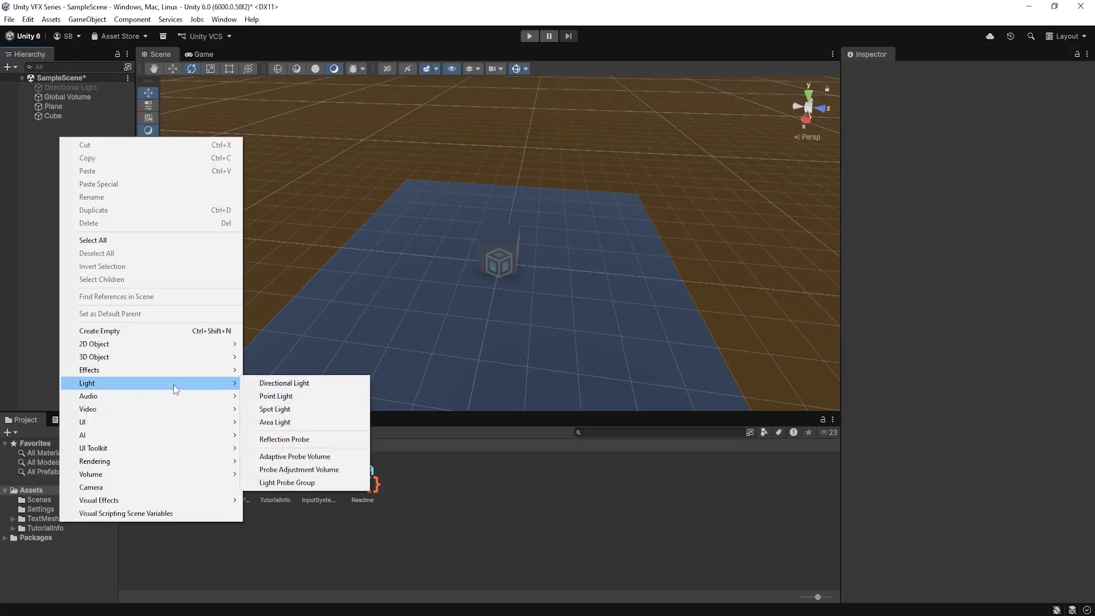
click(278, 397)
click(88, 164)
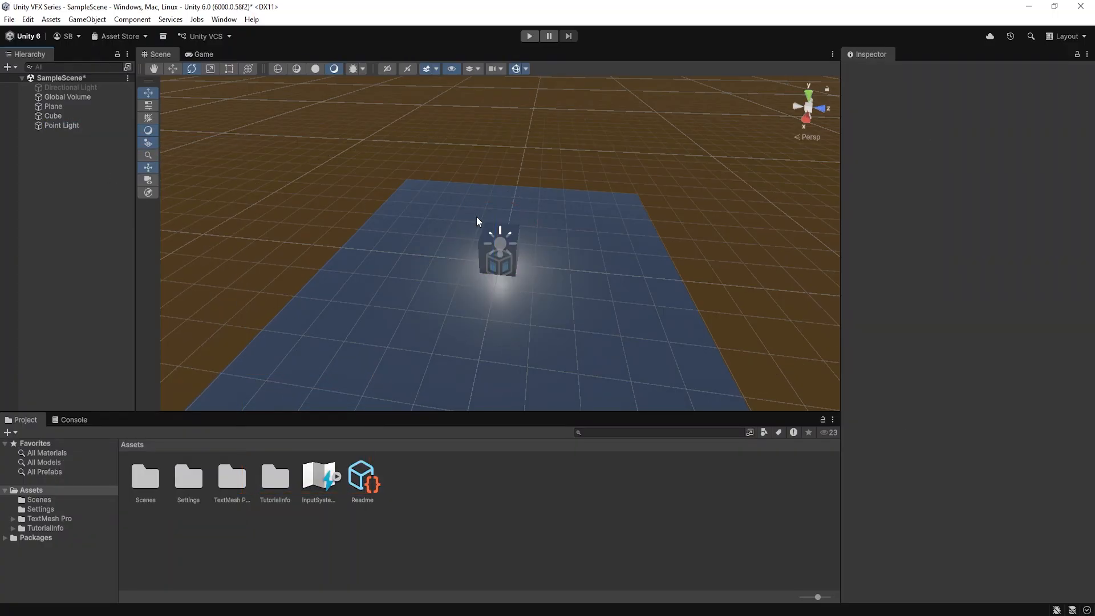
alt+drag(477, 221, 523, 232)
alt+drag(470, 266, 416, 232)
Raise the Point Light above the cube to a Y position of about 2.06
click(70, 125)
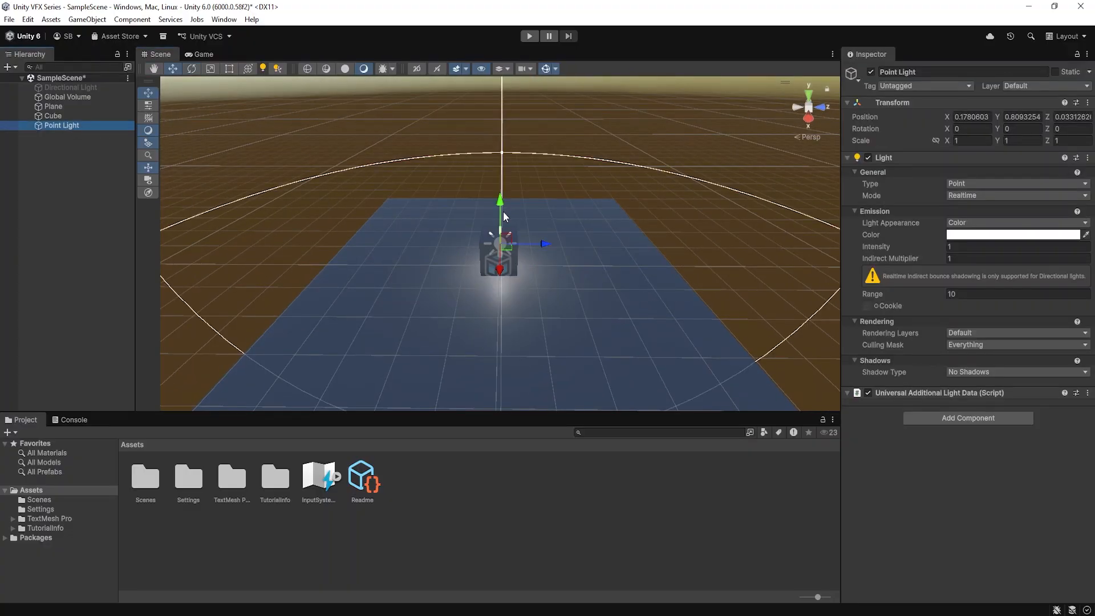
drag(503, 215, 371, 194)
scroll(491, 166, down, 5)
alt+drag(485, 181, 316, 106)
scroll(638, 157, down, 5)
alt+drag(440, 170, 450, 128)
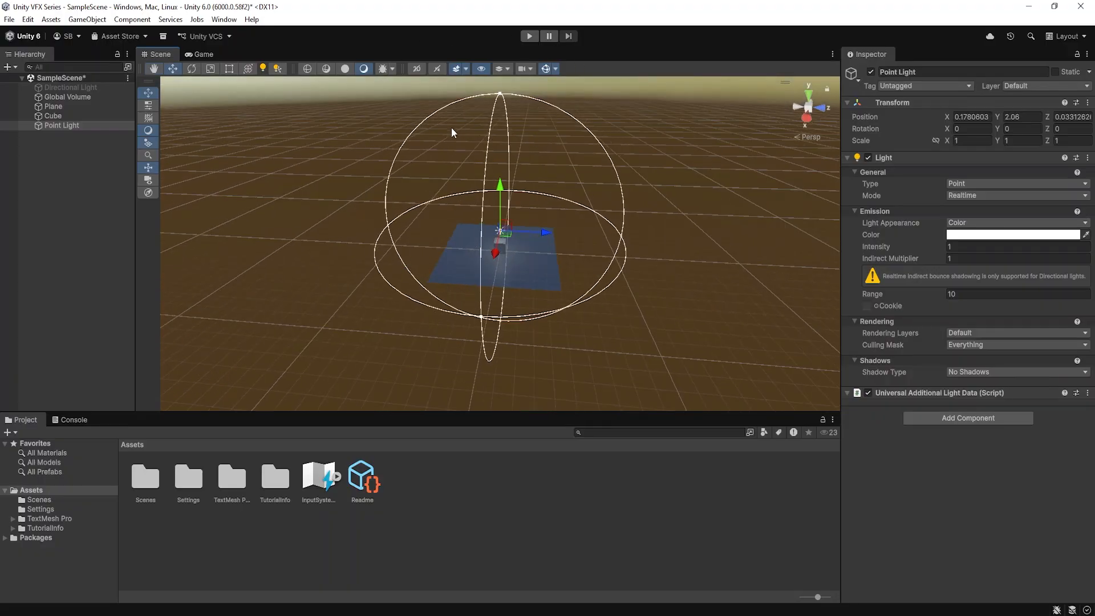
Reduce the Point Light's range to about 1.22, increase it to about 4.9, and compare the lighting on the cube
scroll(717, 282, up, 9)
scroll(627, 228, up, 6)
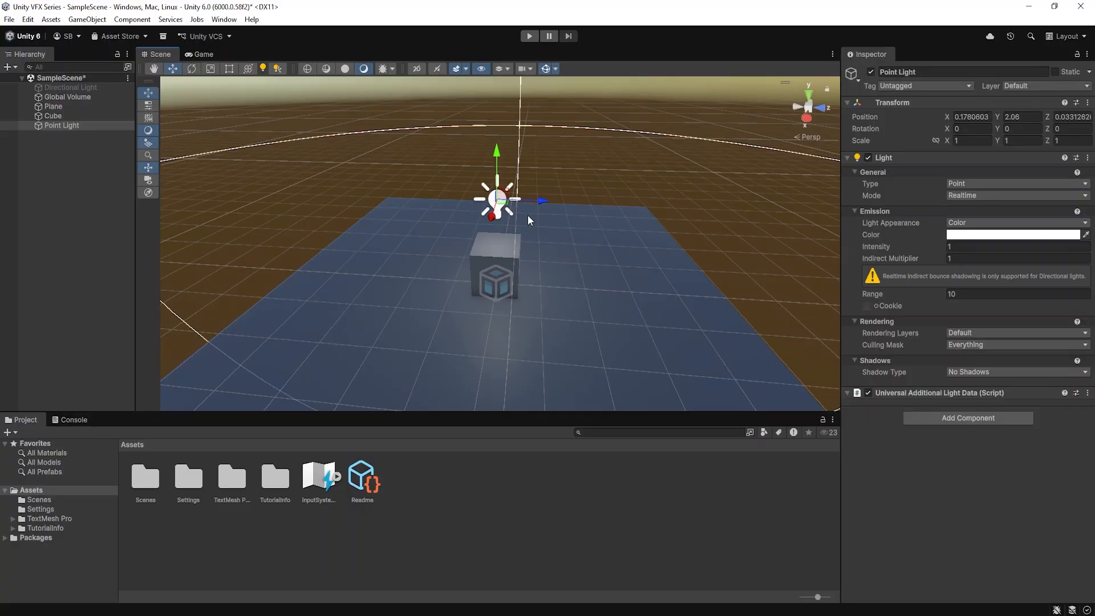
scroll(528, 216, up, 1)
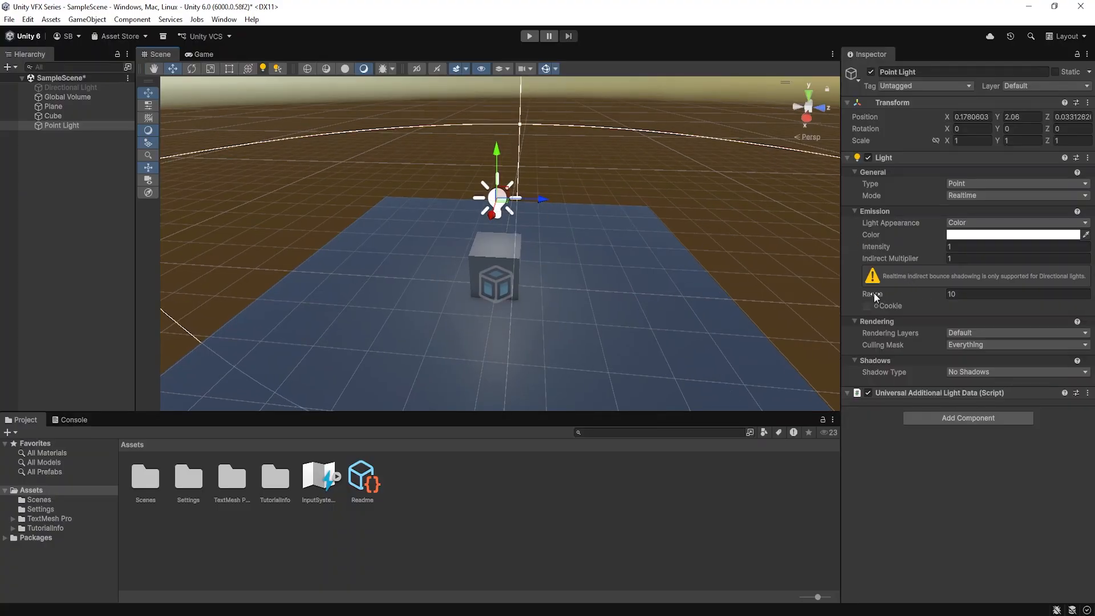
drag(916, 296, 748, 293)
scroll(498, 236, up, 3)
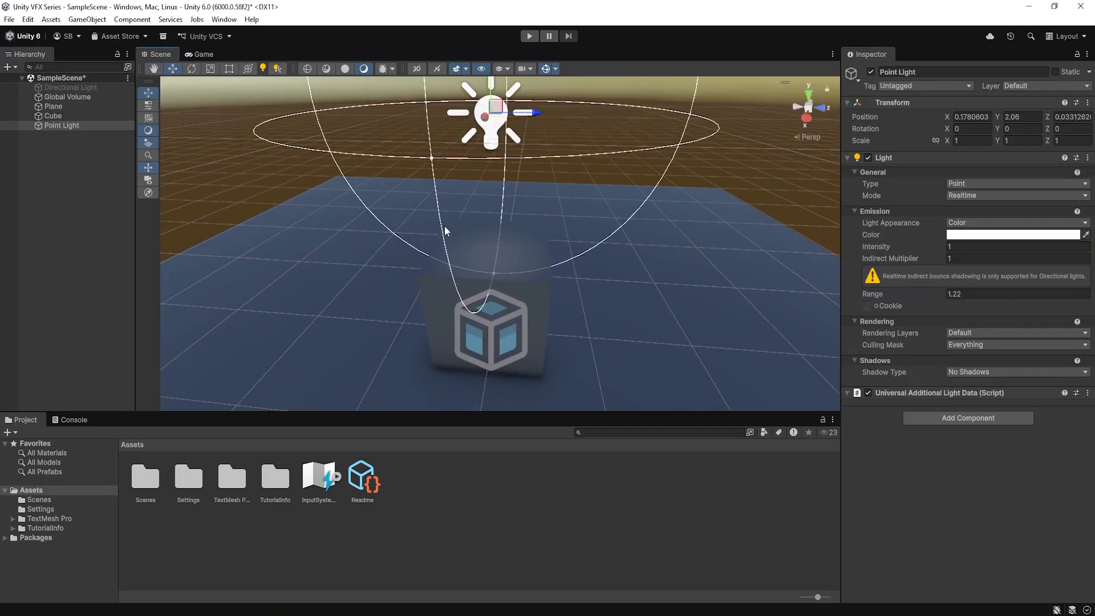
drag(891, 293, 943, 291)
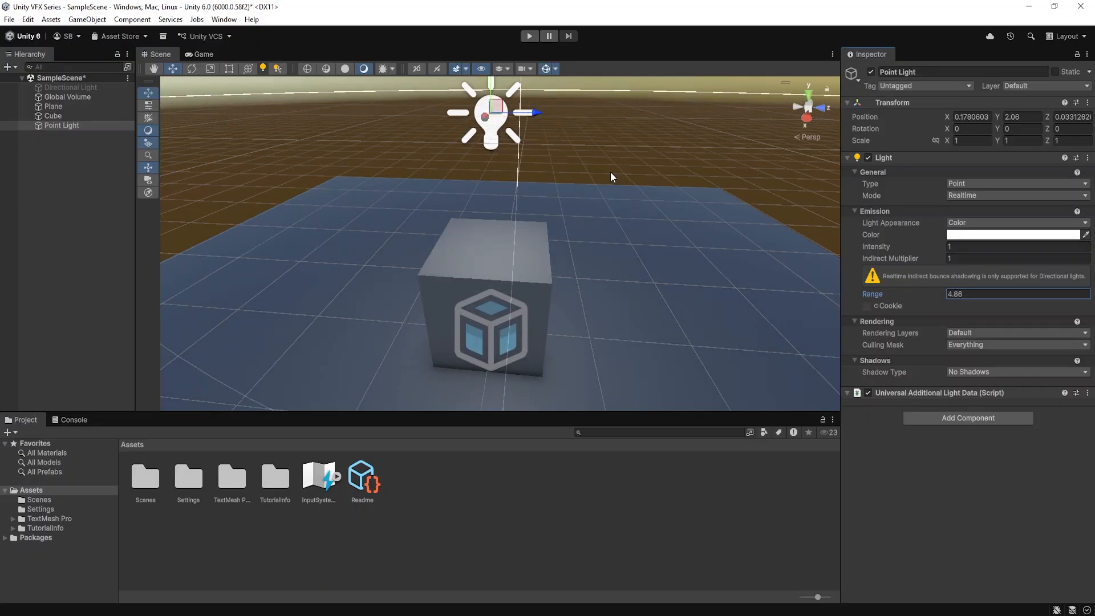
scroll(540, 187, down, 5)
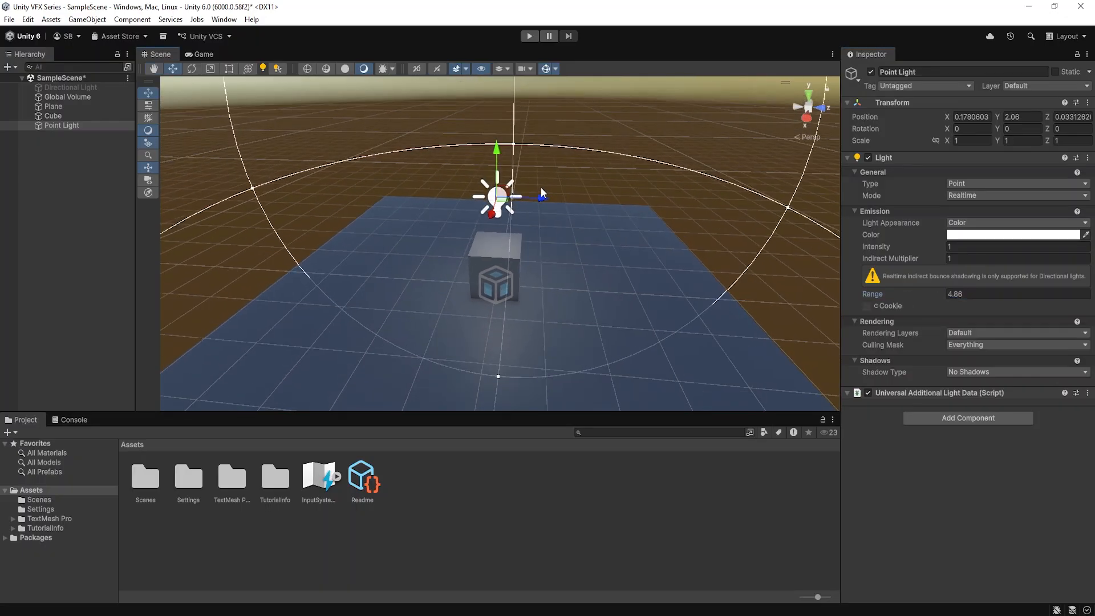
mouse_move(541, 187)
alt+mouse_down()
mouse_move(555, 202)
mouse_move(535, 194)
alt+mouse_up()
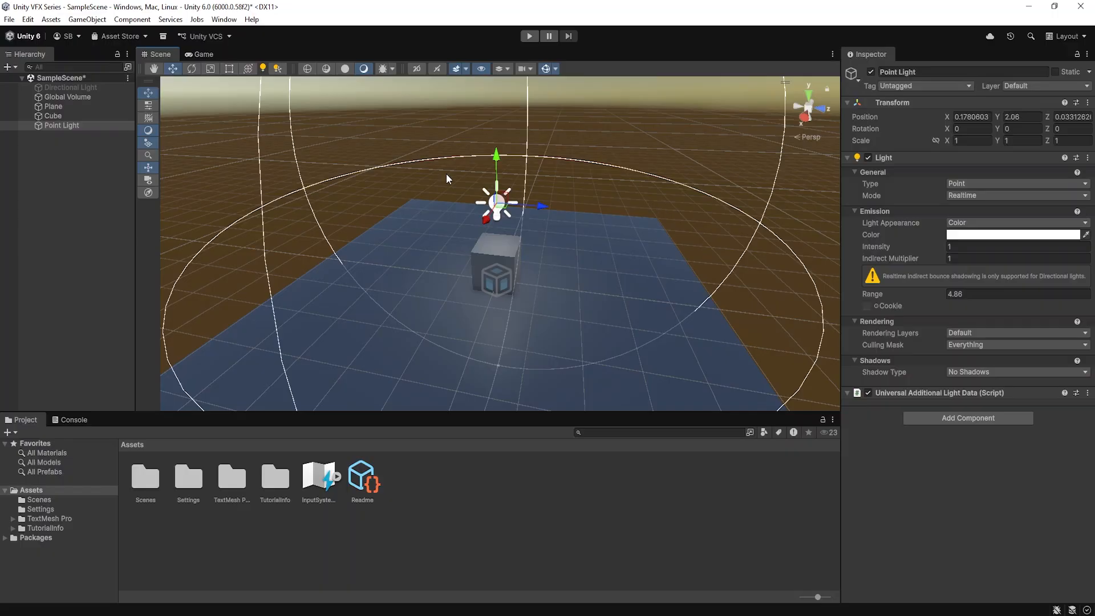
Delete the Point Light and reactivate the Directional Light
click(66, 144)
click(77, 129)
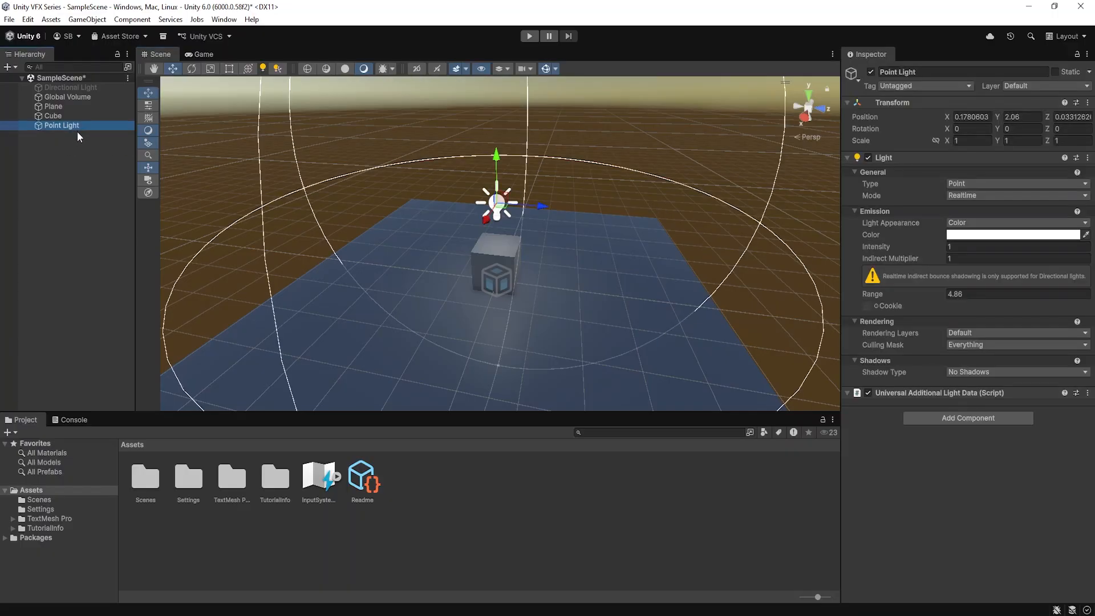
key(Delete)
click(90, 87)
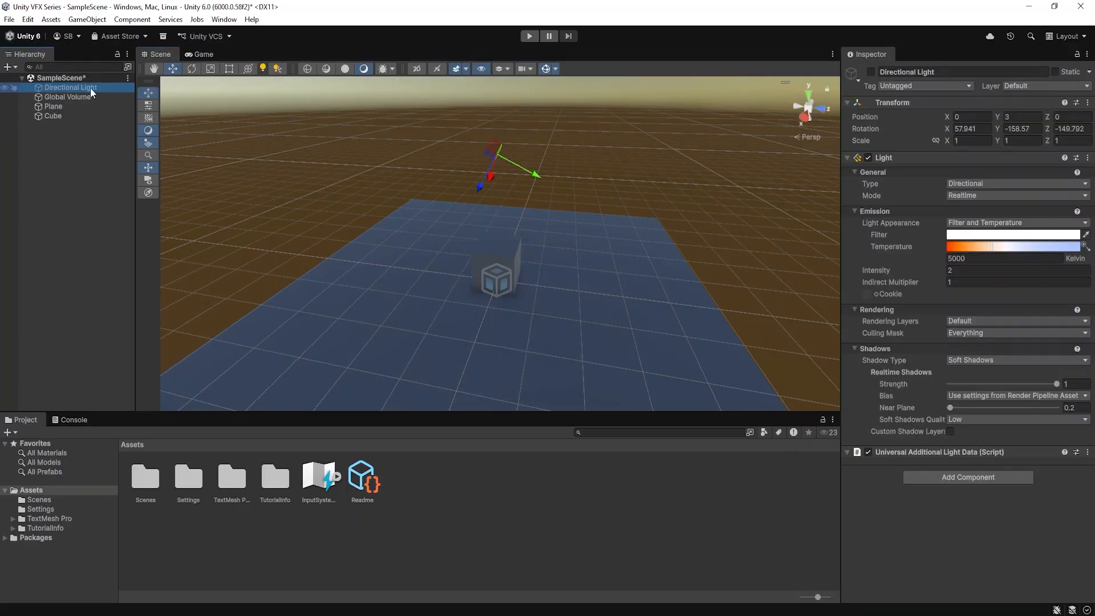
click(870, 72)
alt+drag(651, 185, 627, 183)
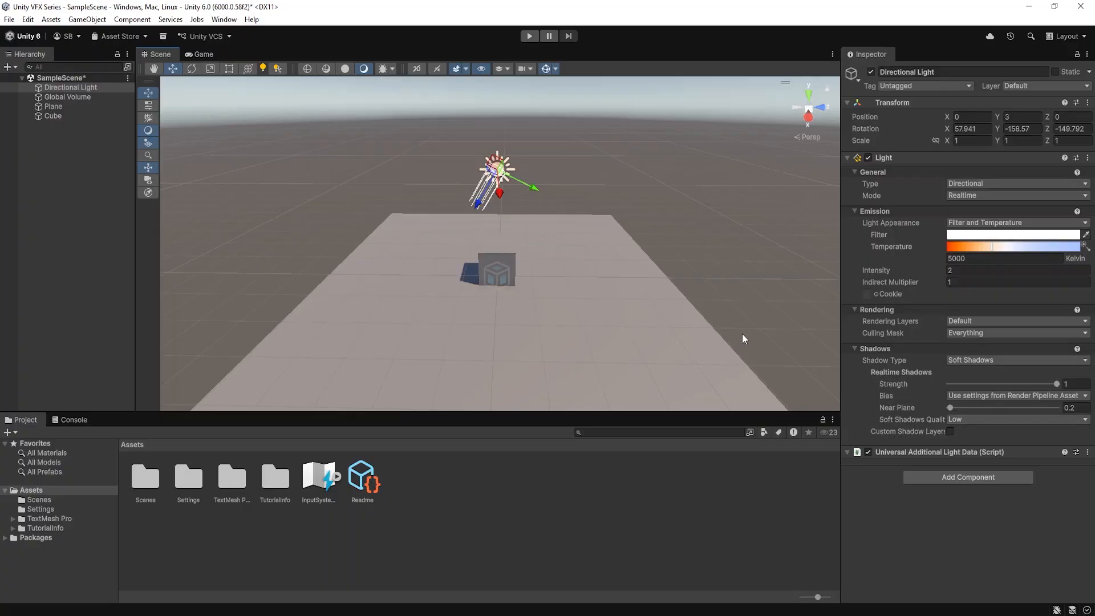
Select the Cube and examine its appearance and its Mesh Renderer material
scroll(534, 270, down, 1)
middle_drag(561, 276, 558, 255)
click(509, 241)
scroll(548, 239, up, 6)
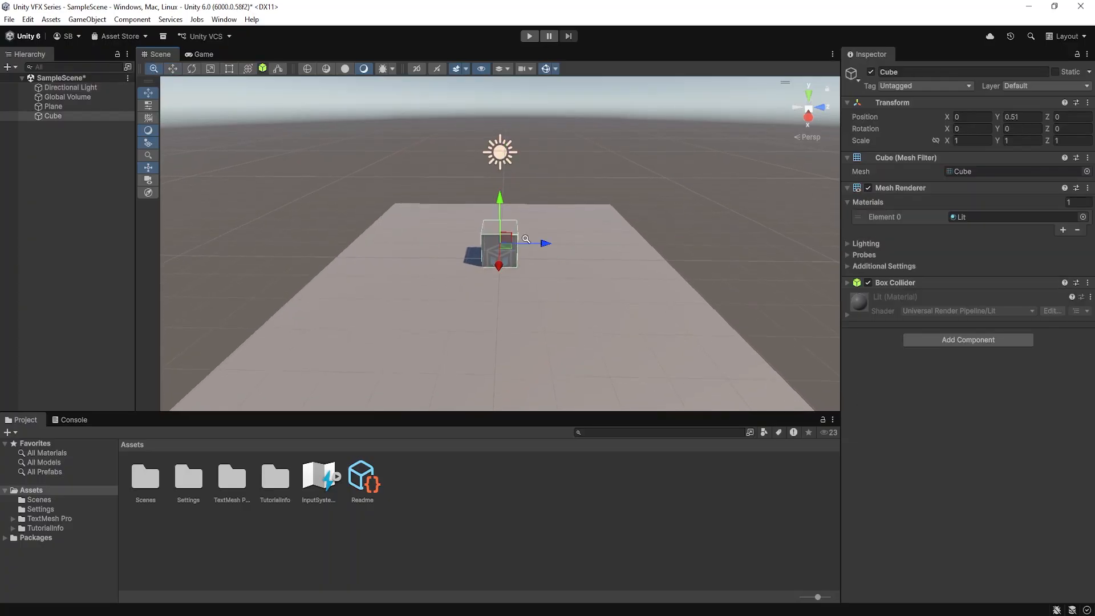
middle_drag(642, 236, 628, 262)
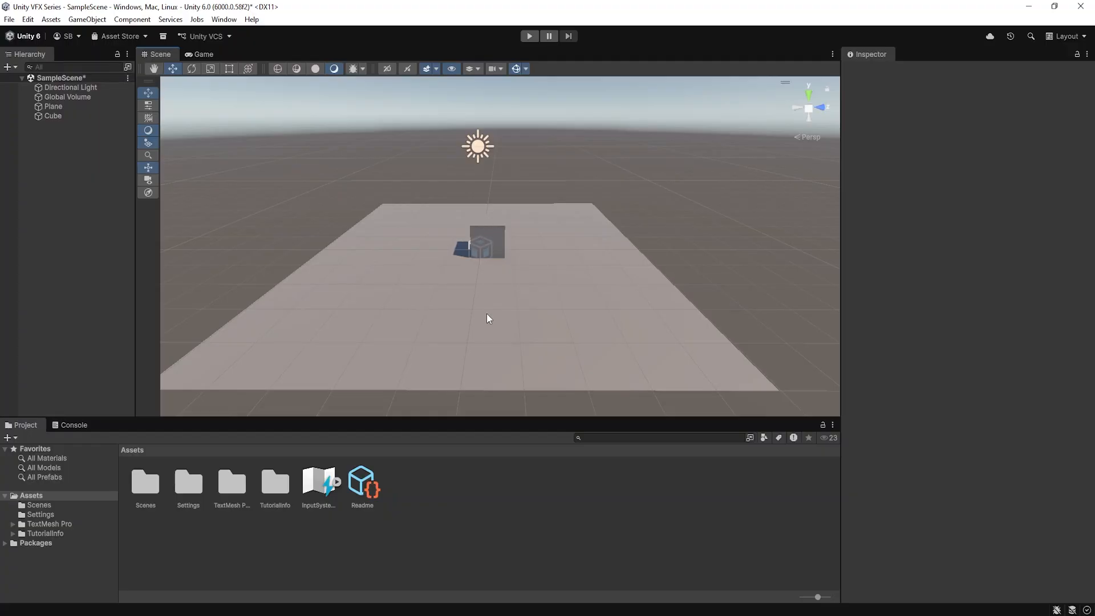
Create a folder named Material in the project's Assets
right_click(412, 483)
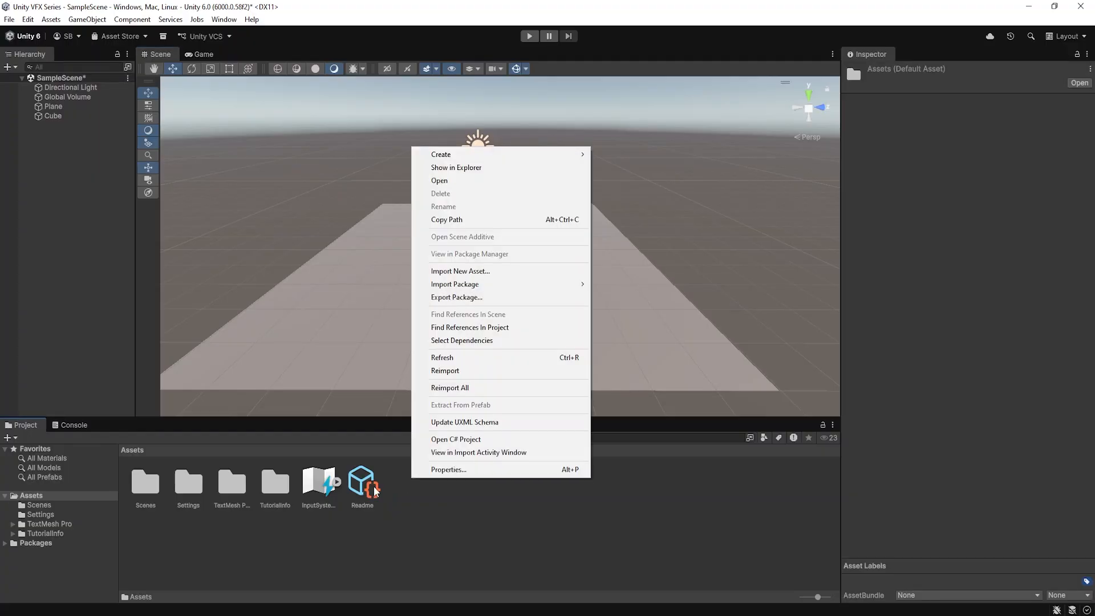
click(540, 519)
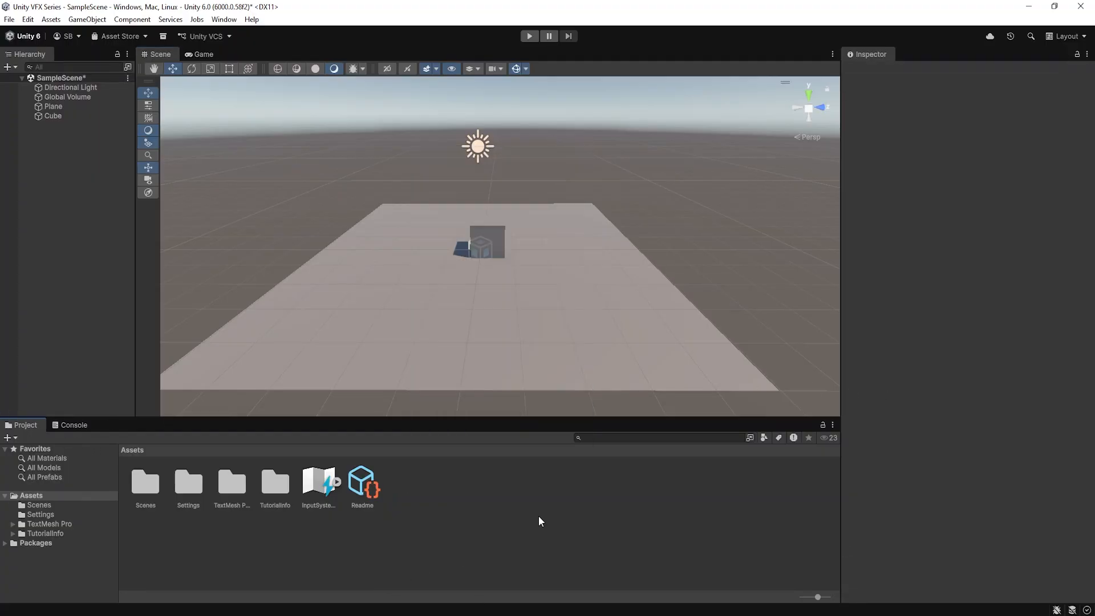
right_click(443, 494)
mouse_move(490, 174)
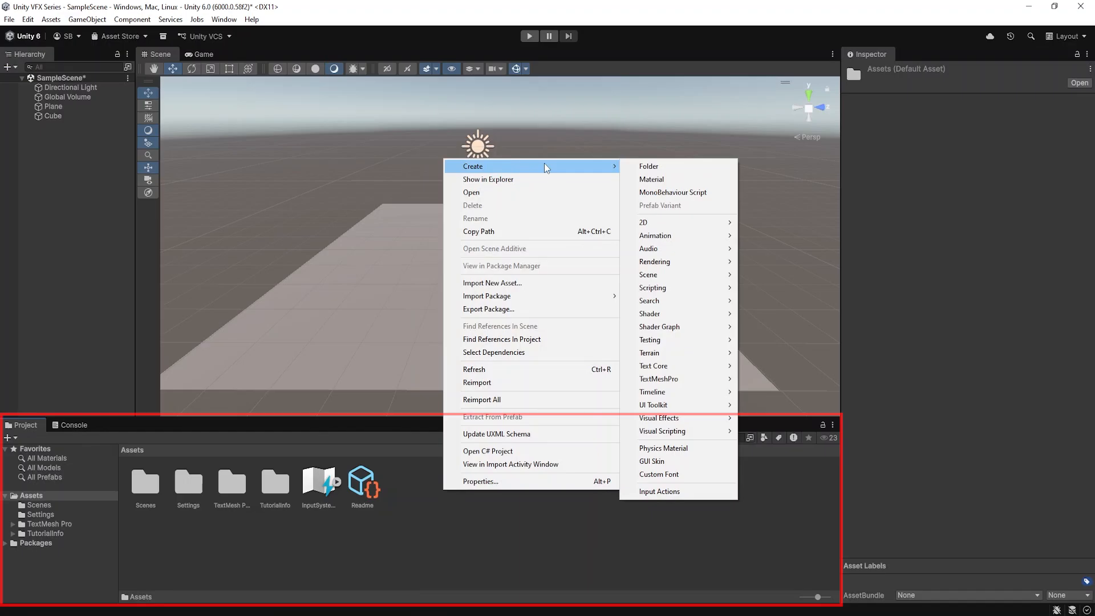
click(651, 166)
text(Materia)
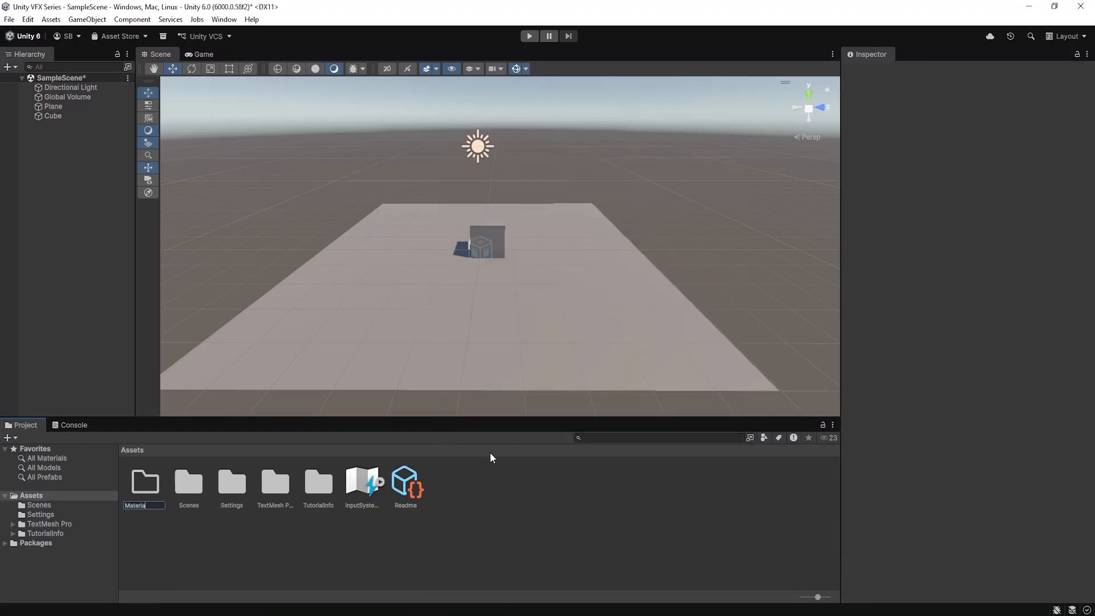
text(l)
key(Return)
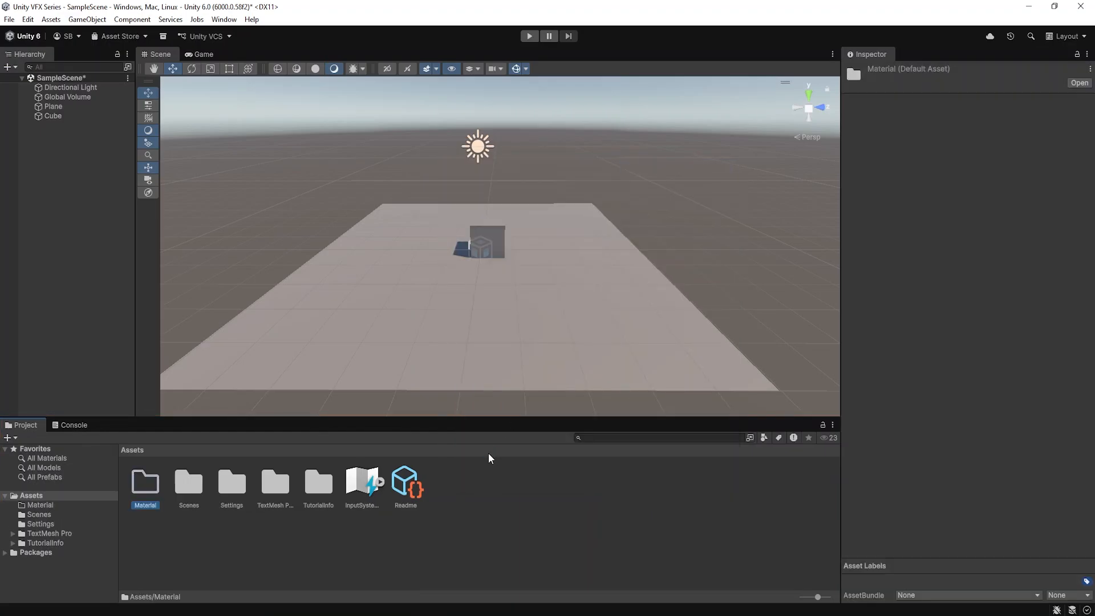
Create a new material inside the Material folder, keeping its default name
double_click(145, 484)
right_click(256, 494)
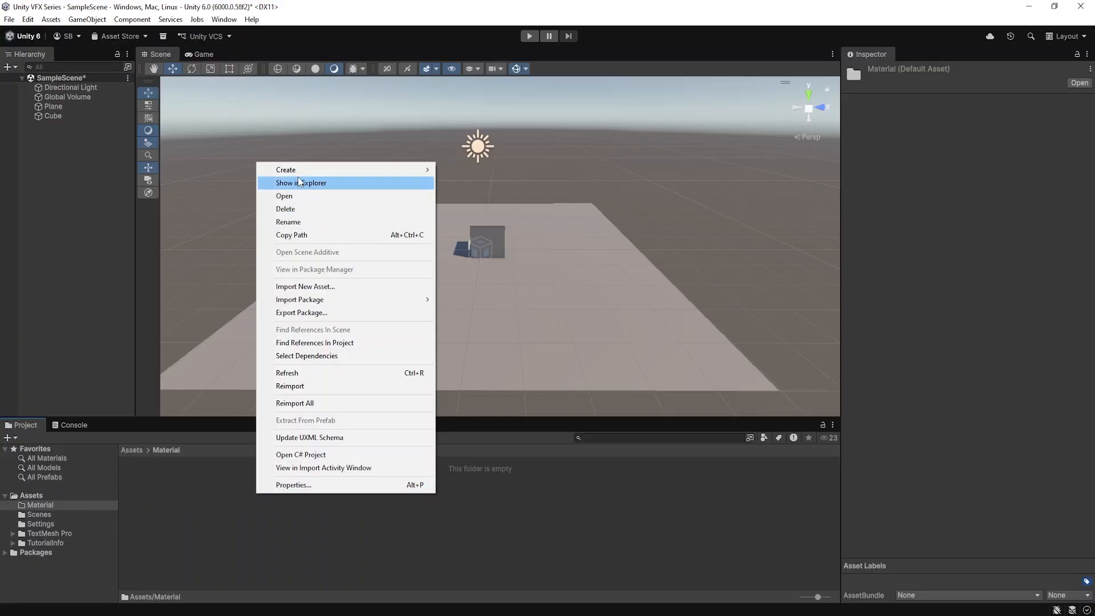
mouse_move(410, 170)
click(464, 182)
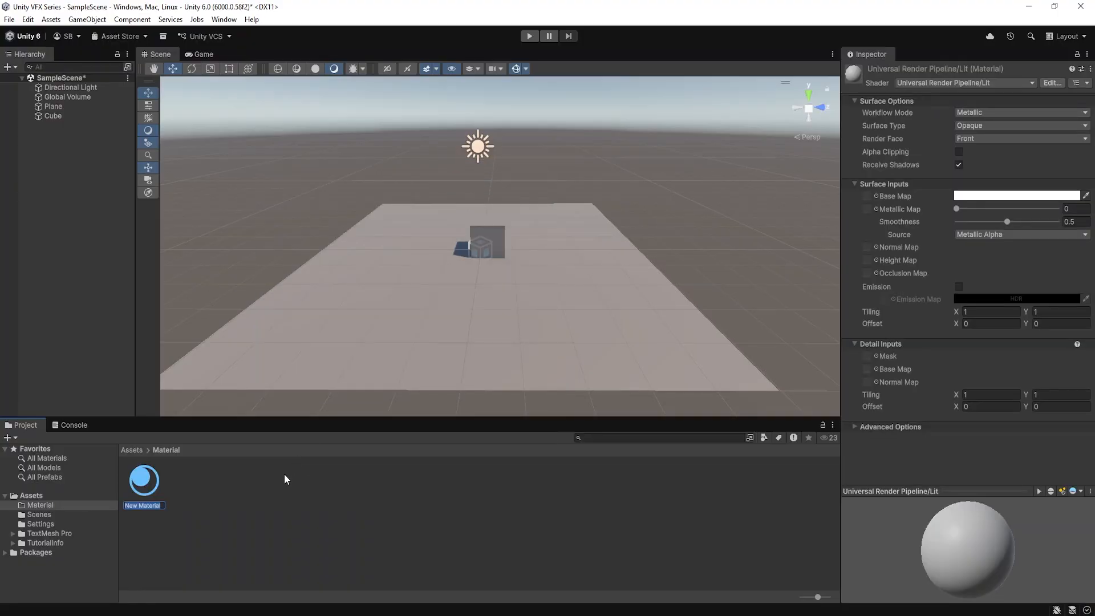
key(Return)
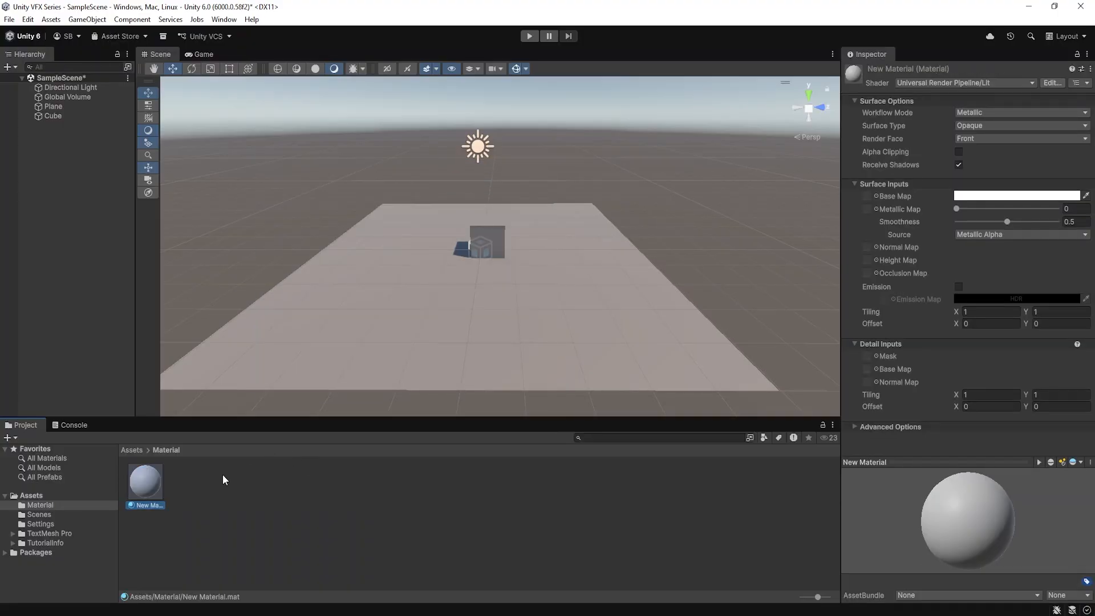
Apply New Material directly to the Cube in the scene view and undo the assignment
scroll(479, 250, up, 1)
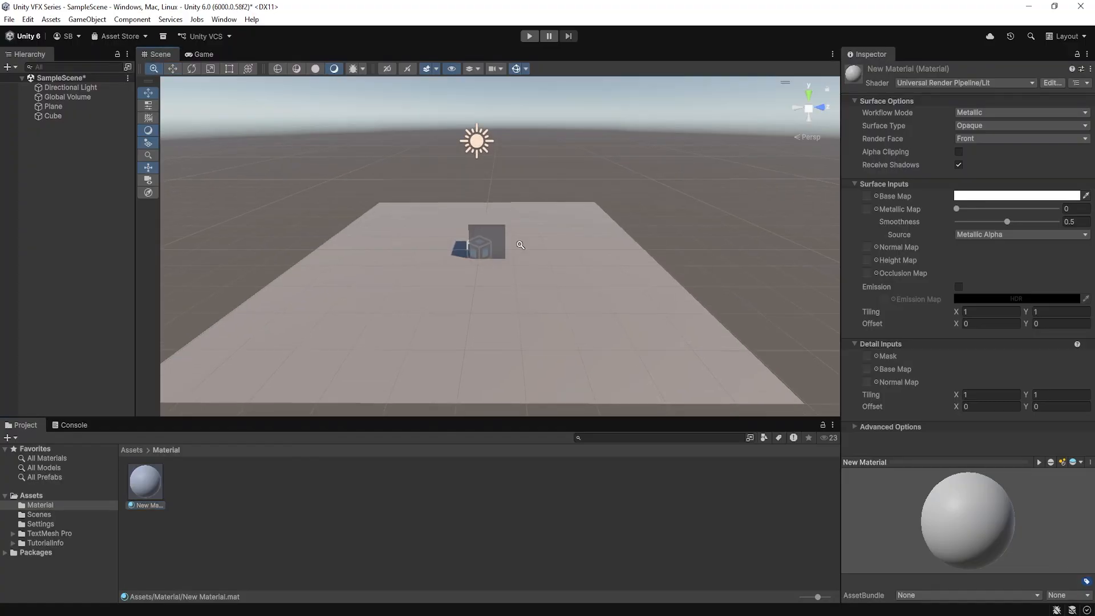
click(487, 227)
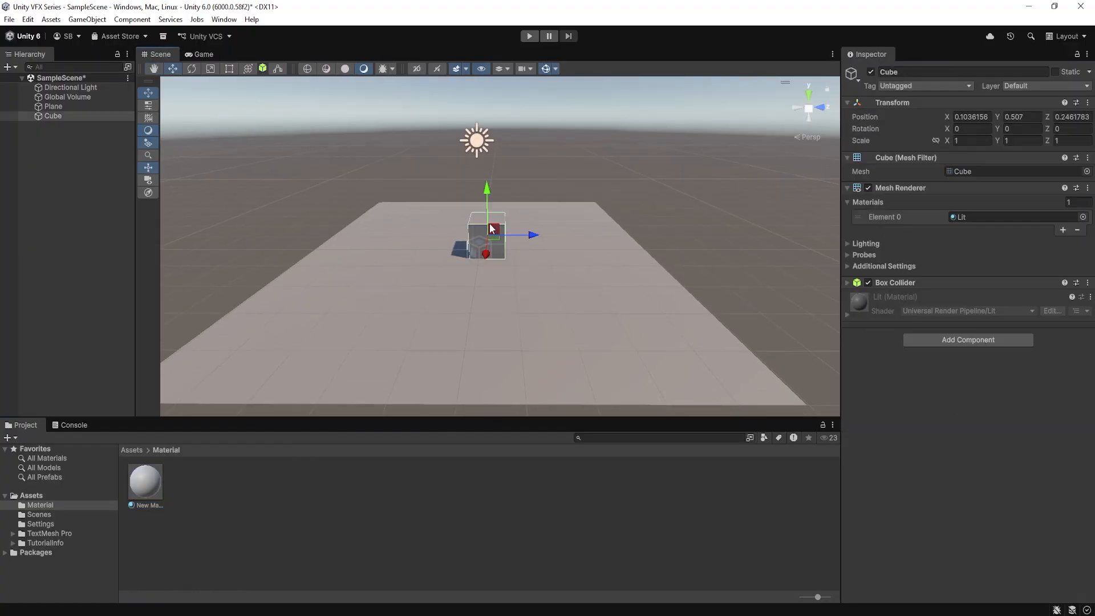
key(f)
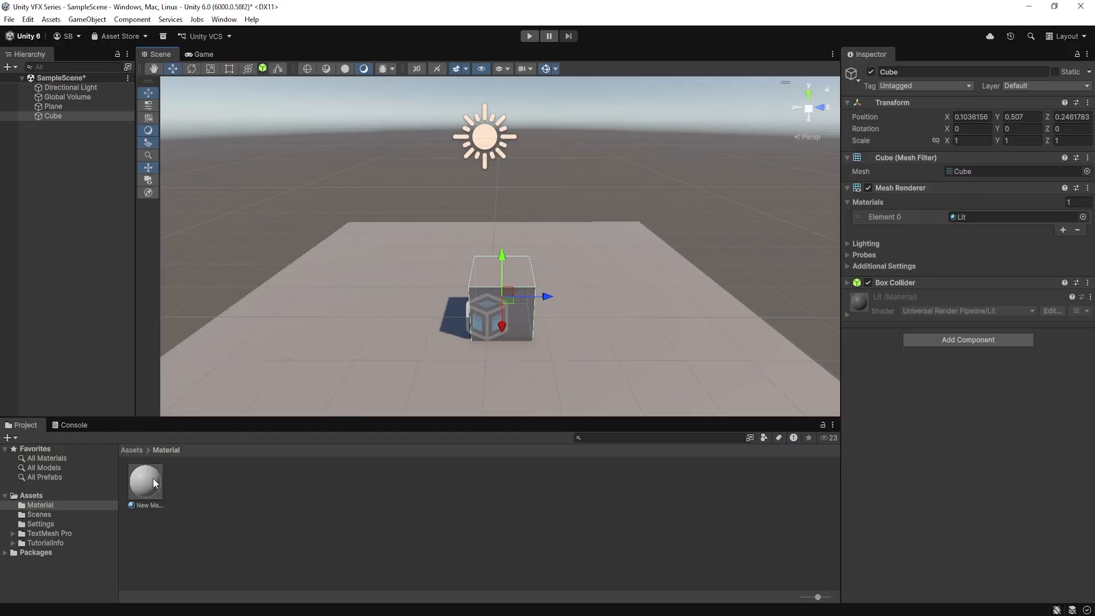
drag(151, 482, 512, 276)
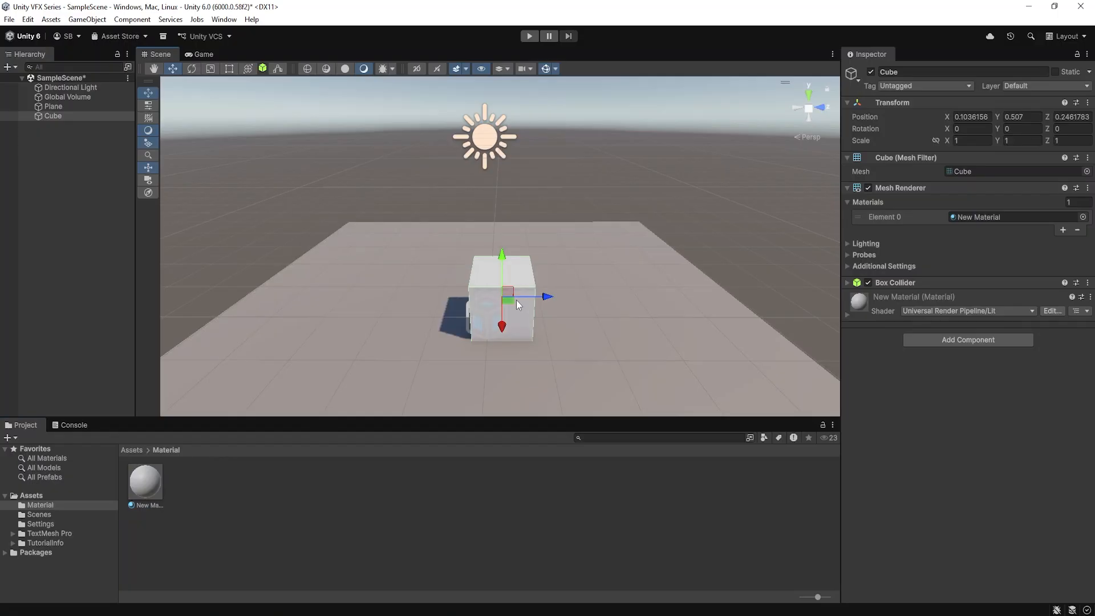
key(ctrl+z)
Apply New Material to the Cube through its hierarchy entry and through its inspector, undoing each assignment
drag(154, 489, 53, 117)
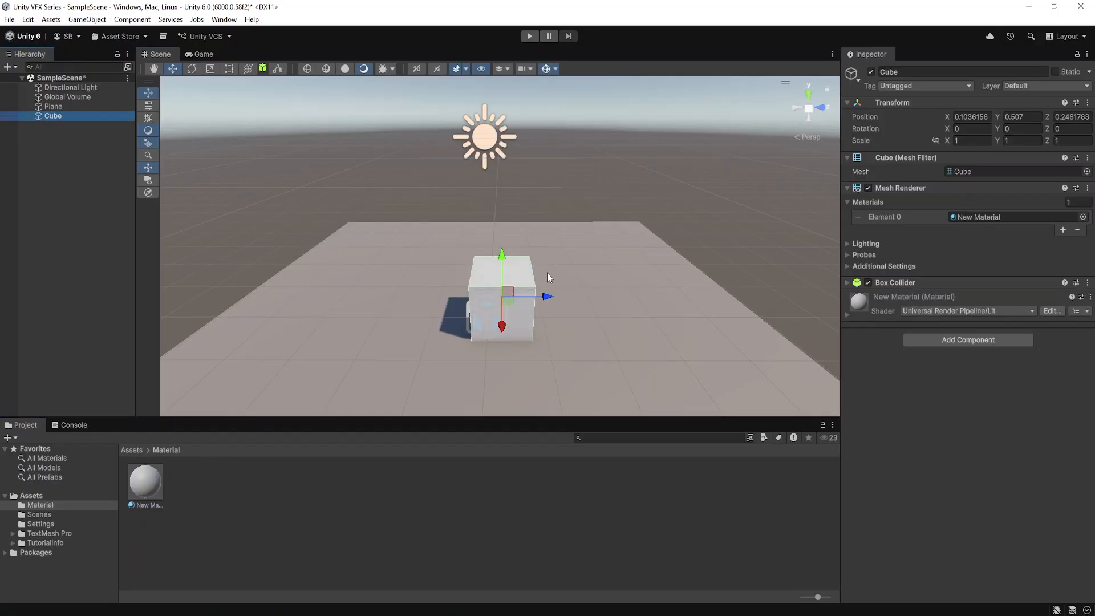
key(ctrl+z)
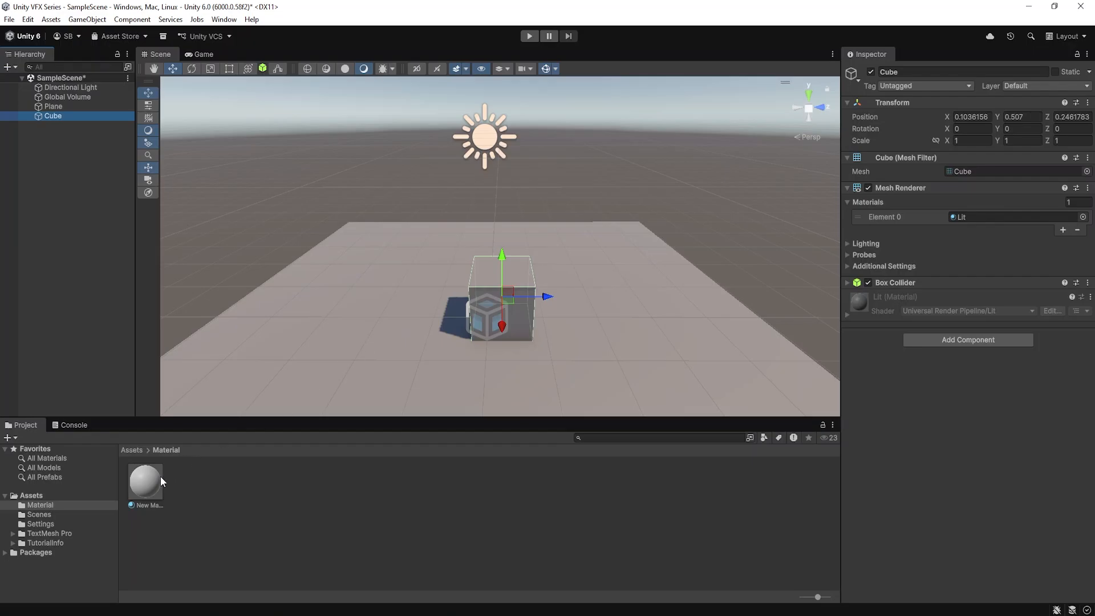
drag(153, 482, 952, 447)
key(ctrl+z)
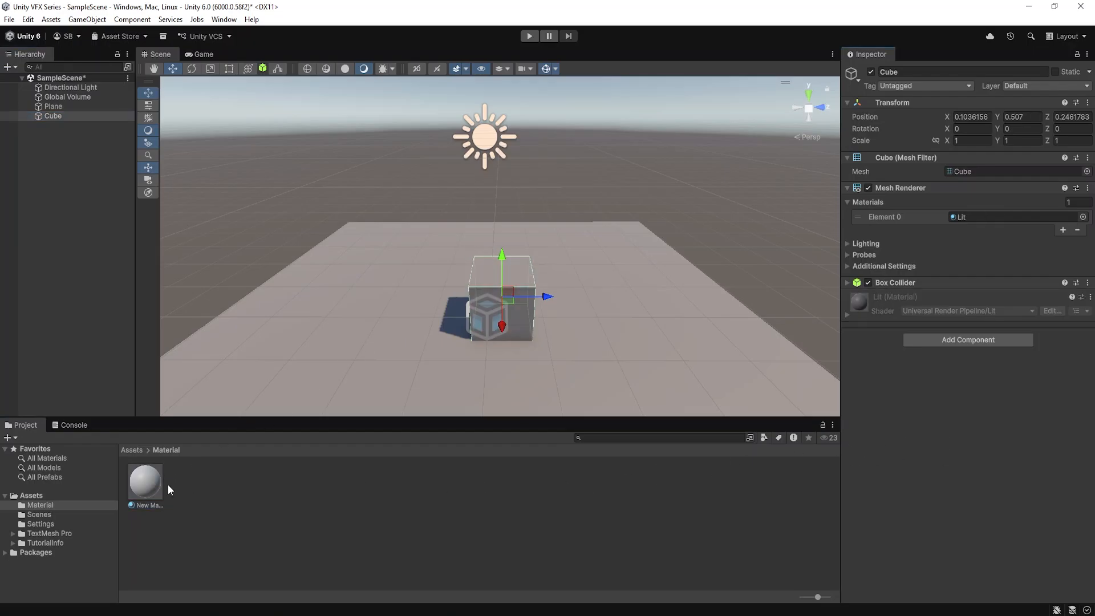
Assign New Material to the Element 0 material slot of the Cube's Mesh Renderer
drag(148, 483, 980, 217)
alt+drag(671, 310, 568, 311)
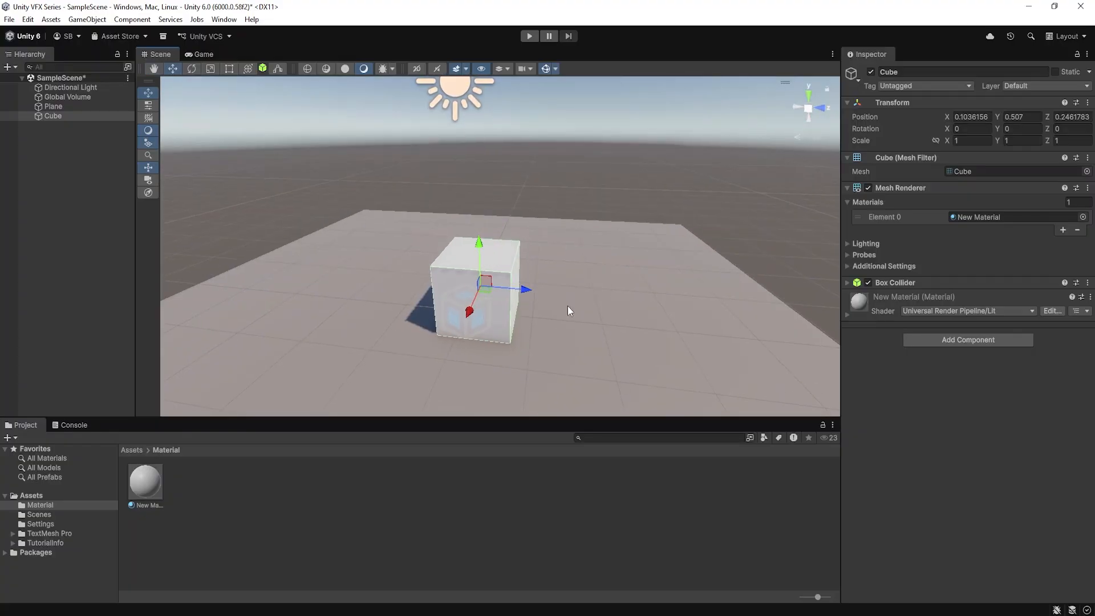
Set the base map color of New Material to red (FF000D)
click(150, 488)
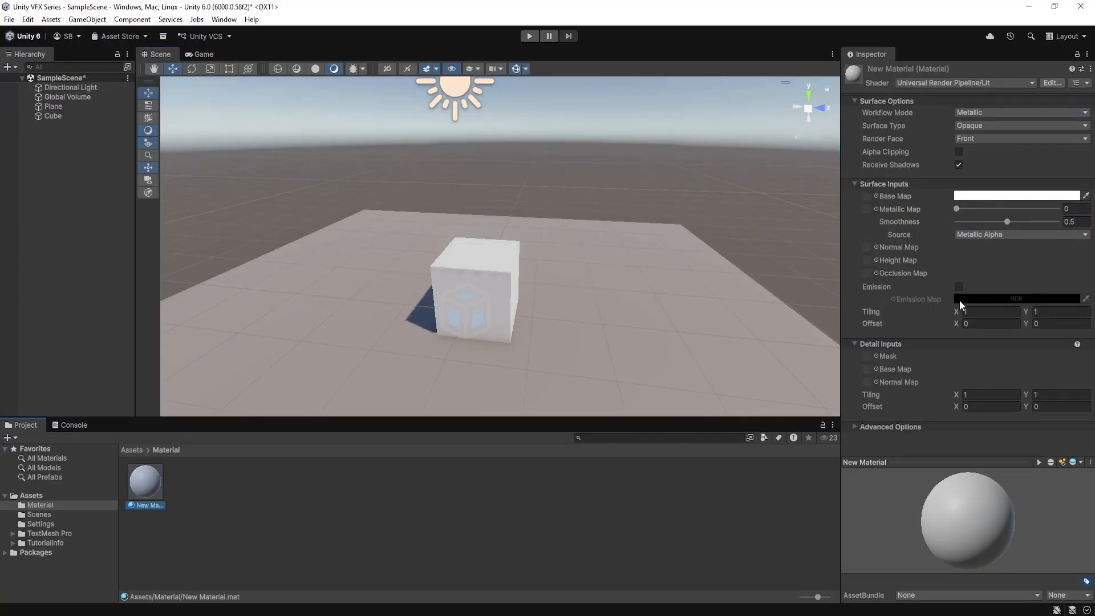
click(982, 197)
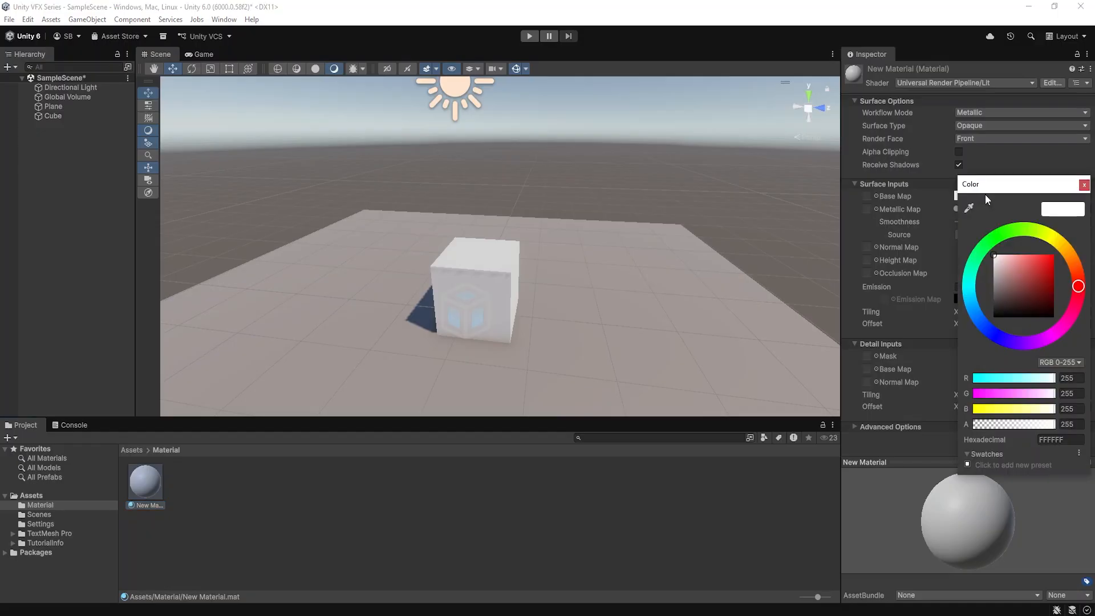
drag(1038, 264, 1091, 295)
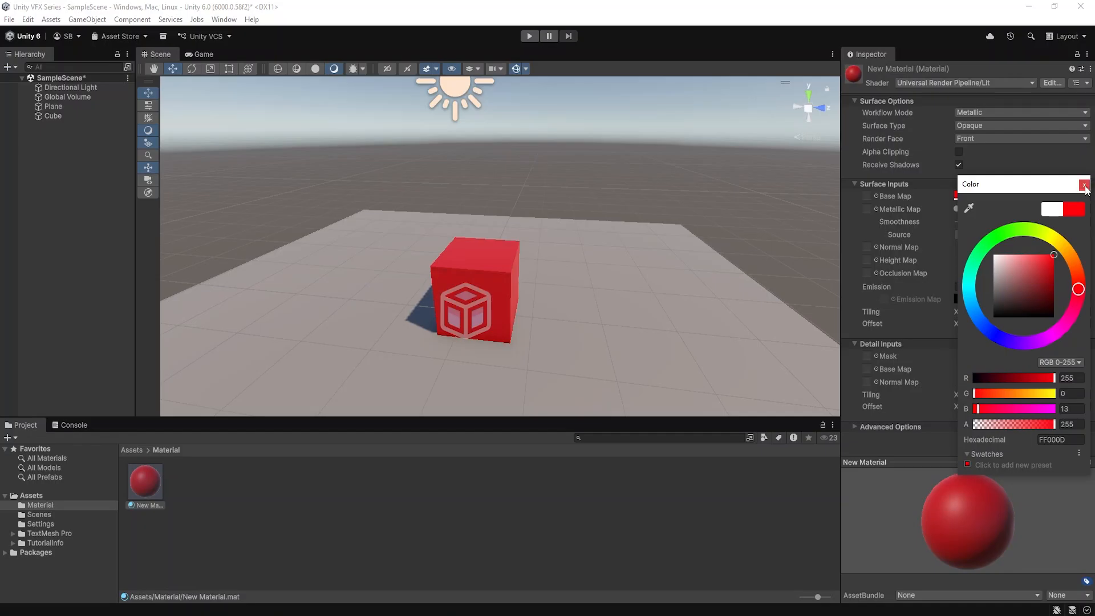
click(1084, 186)
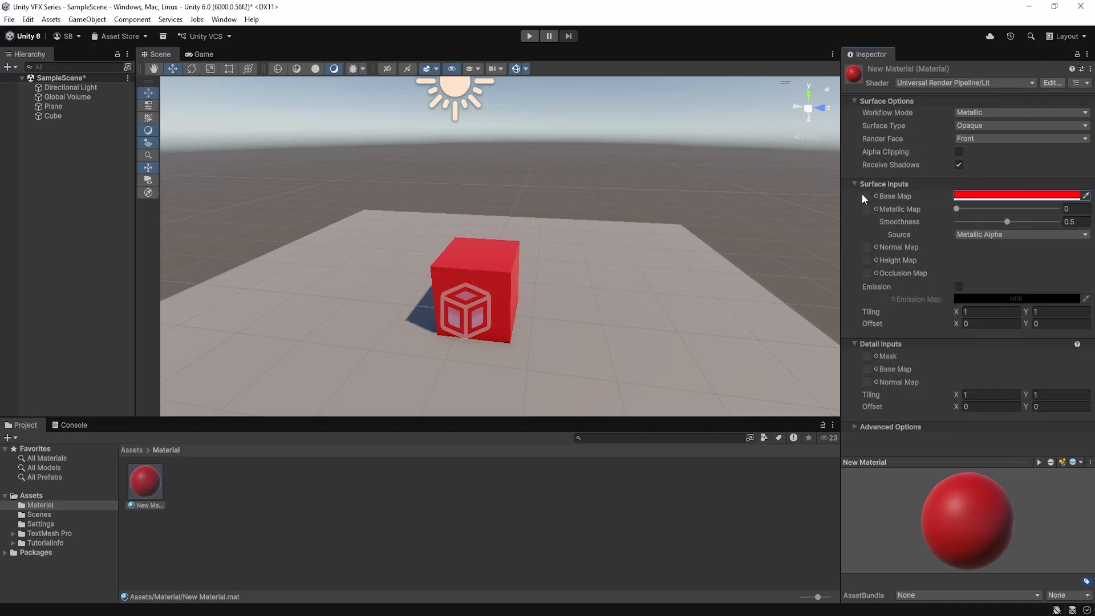
alt+drag(525, 310, 569, 311)
scroll(648, 320, up, 1)
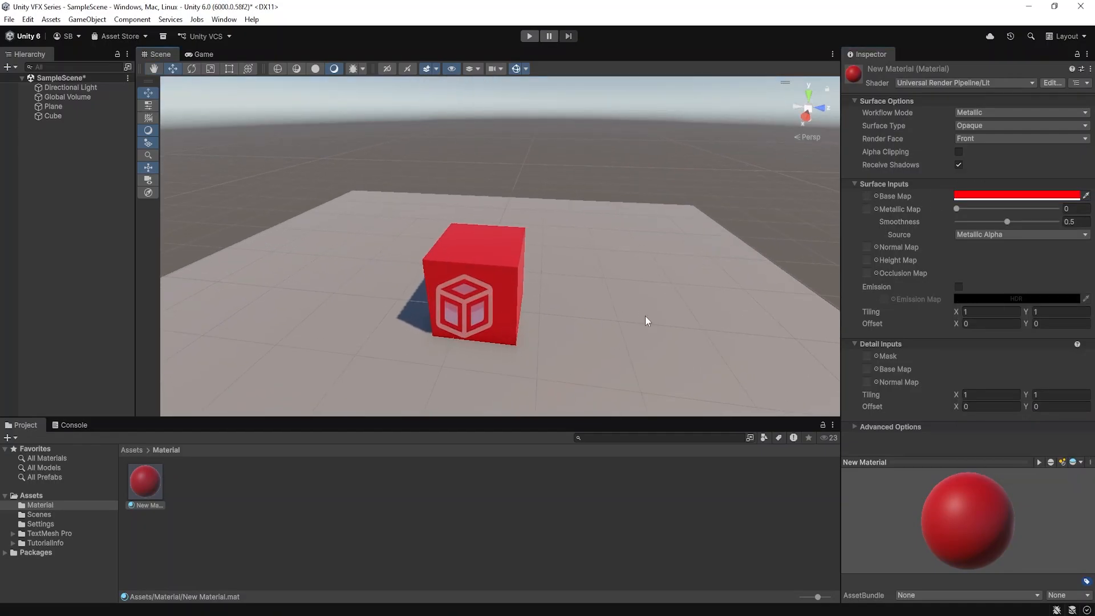
Change the base map color of New Material to black (000000)
click(982, 196)
drag(1014, 292, 969, 317)
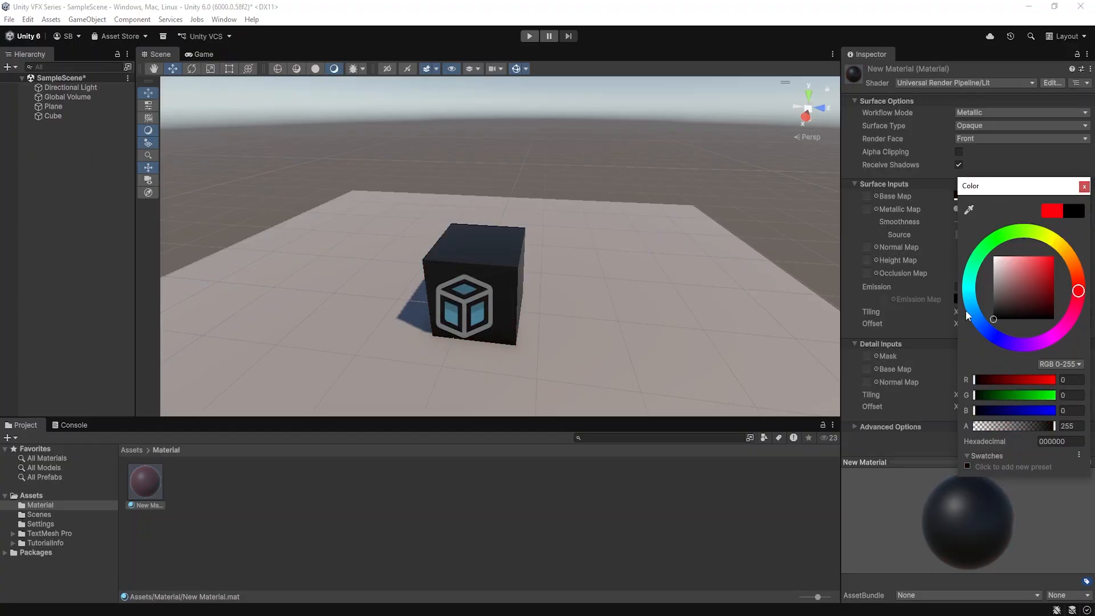
click(1082, 187)
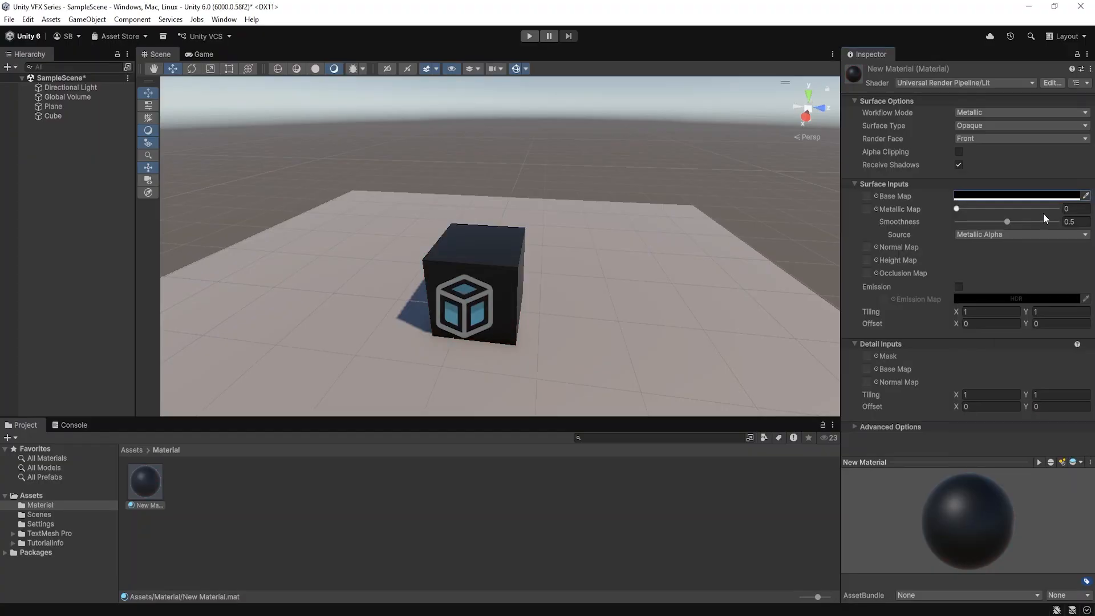
Enable emission on New Material and set its emission color to pure red (RGB 255, 0, 0)
click(959, 287)
click(971, 300)
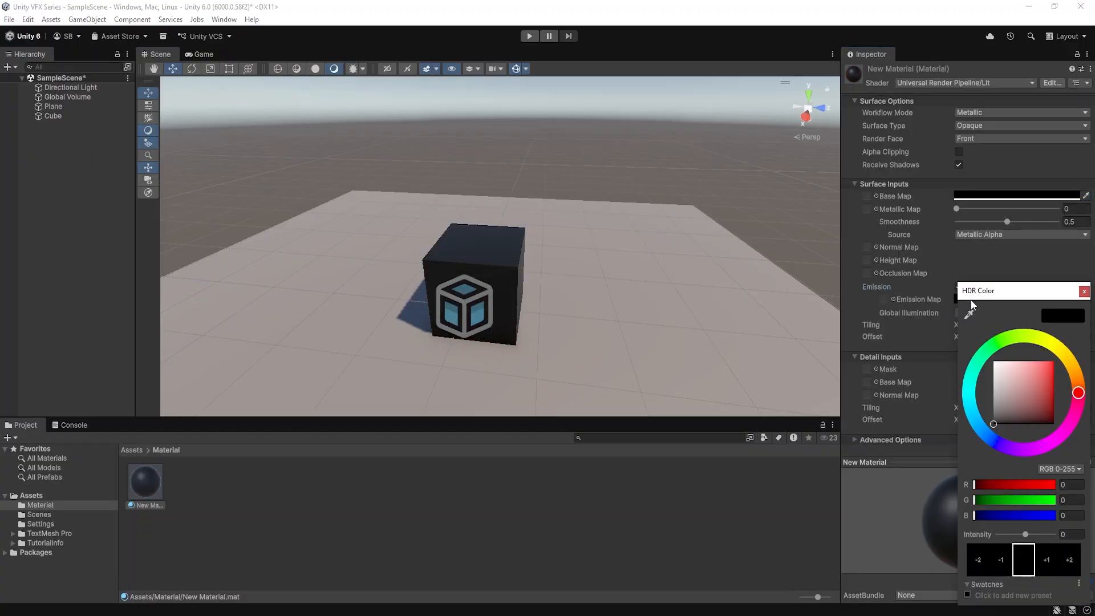
drag(1020, 365, 1091, 348)
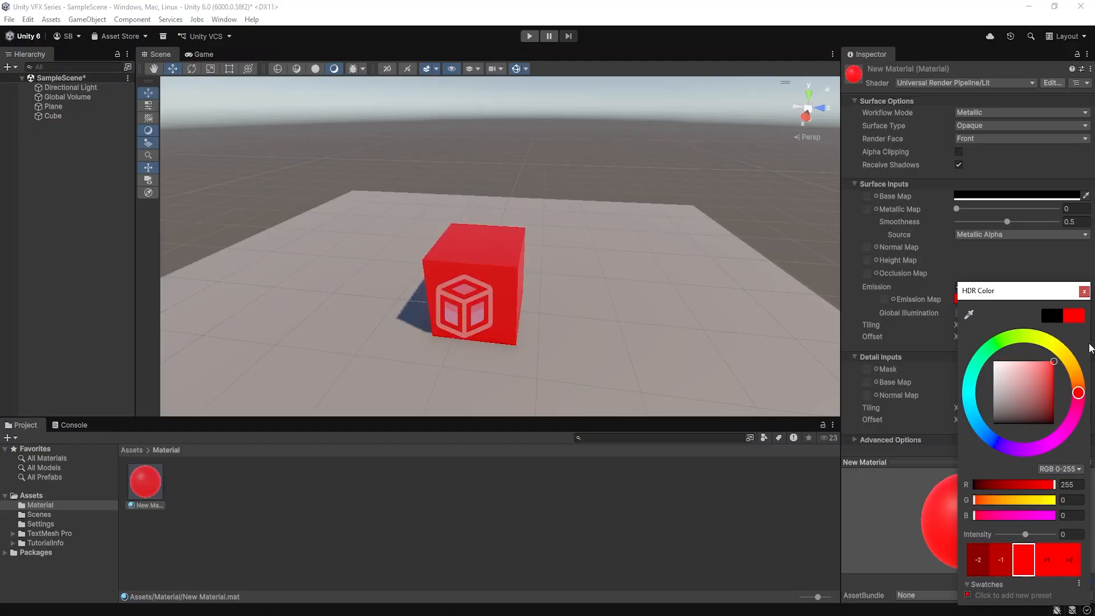
click(1083, 292)
alt+drag(515, 267, 529, 248)
scroll(467, 250, up, 2)
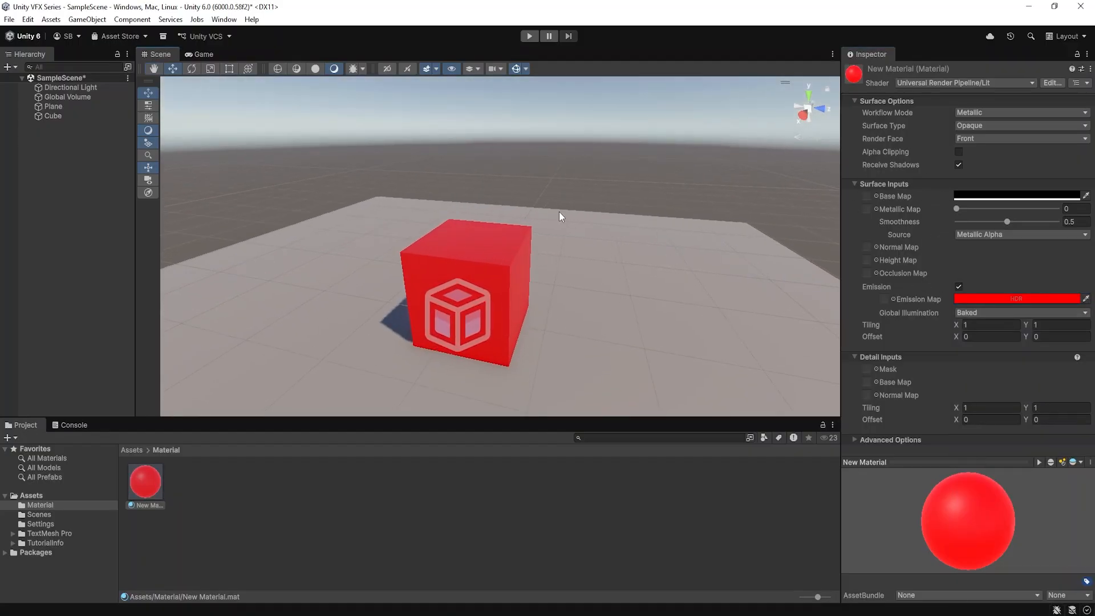
alt+drag(465, 225, 491, 237)
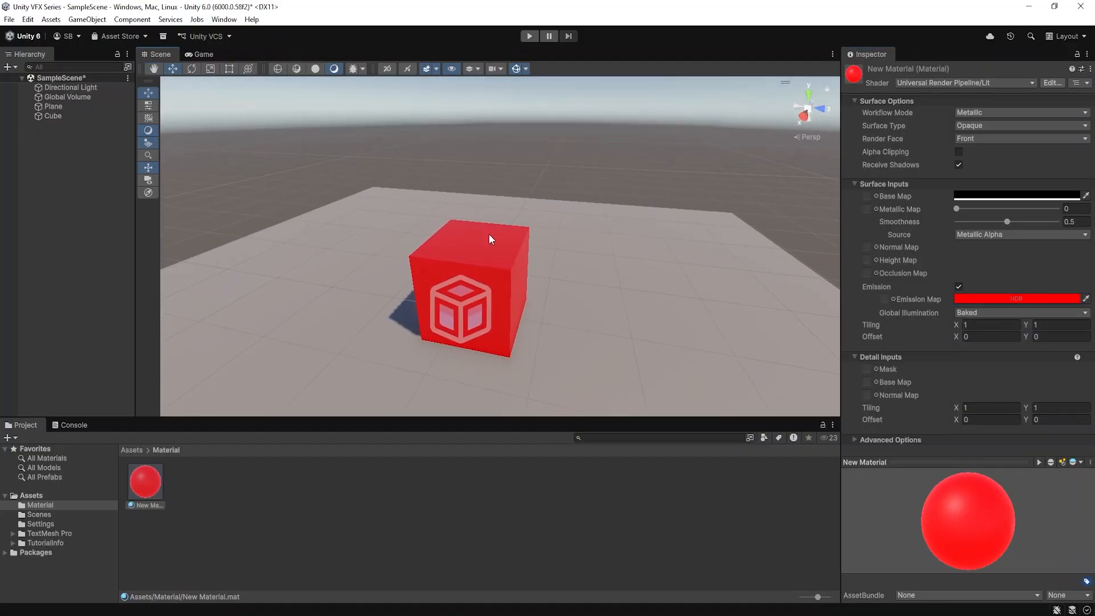
Raise the HDR intensity of New Material's emission color to 10
click(966, 300)
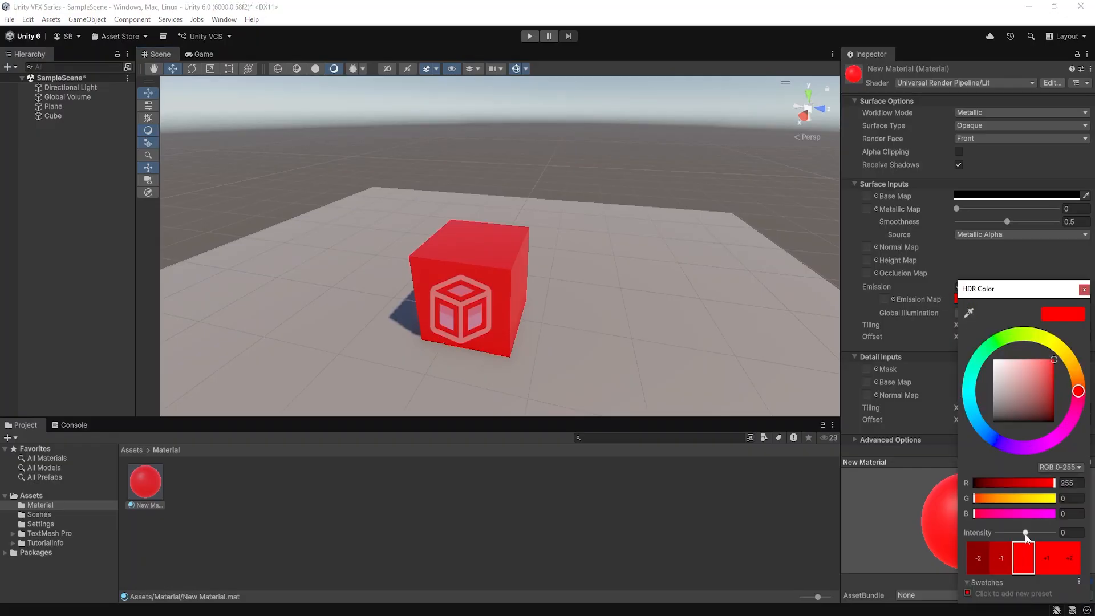
drag(1026, 534, 1062, 537)
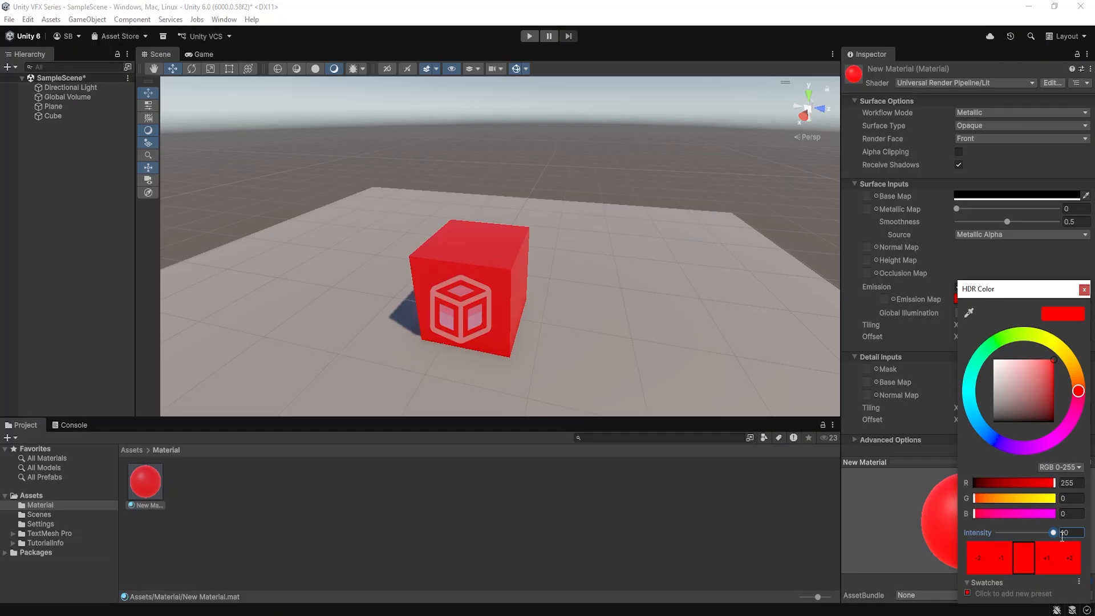
click(1084, 289)
mouse_move(587, 271)
alt+mouse_down()
mouse_move(535, 251)
mouse_move(493, 216)
mouse_move(541, 265)
mouse_move(594, 286)
alt+mouse_up()
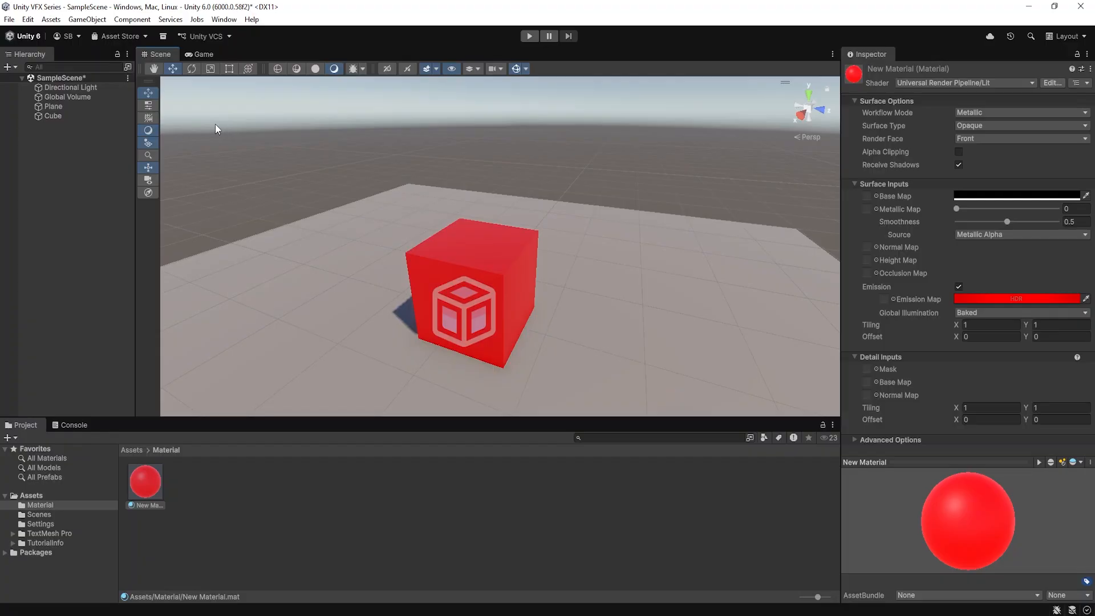
Expand the Tonemapping and Bloom overrides of the Global Volume and set the Tonemapping mode to ACES
click(71, 97)
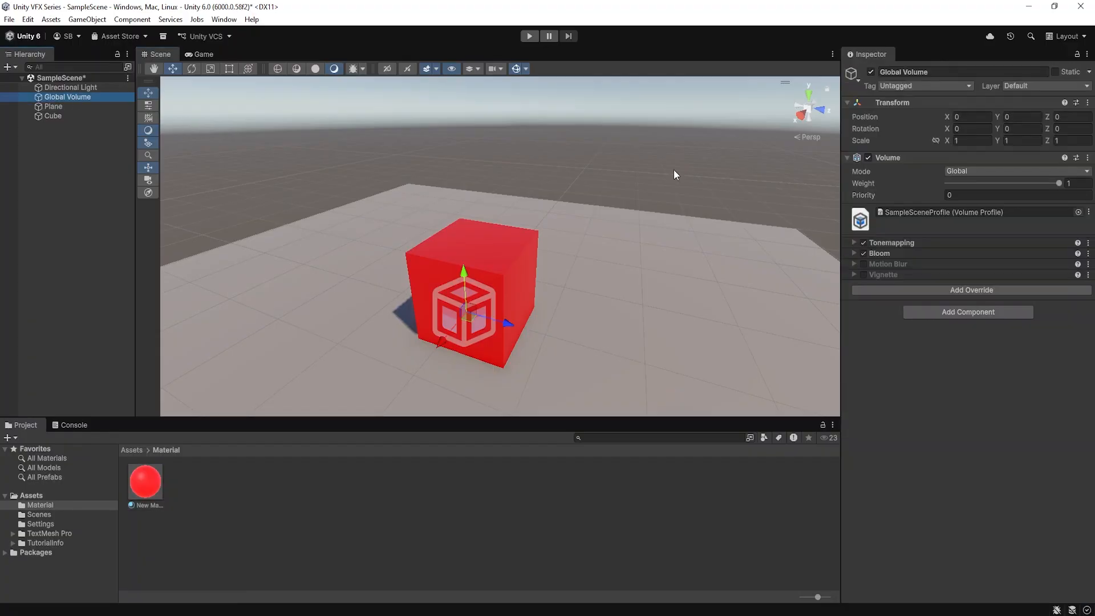
click(854, 240)
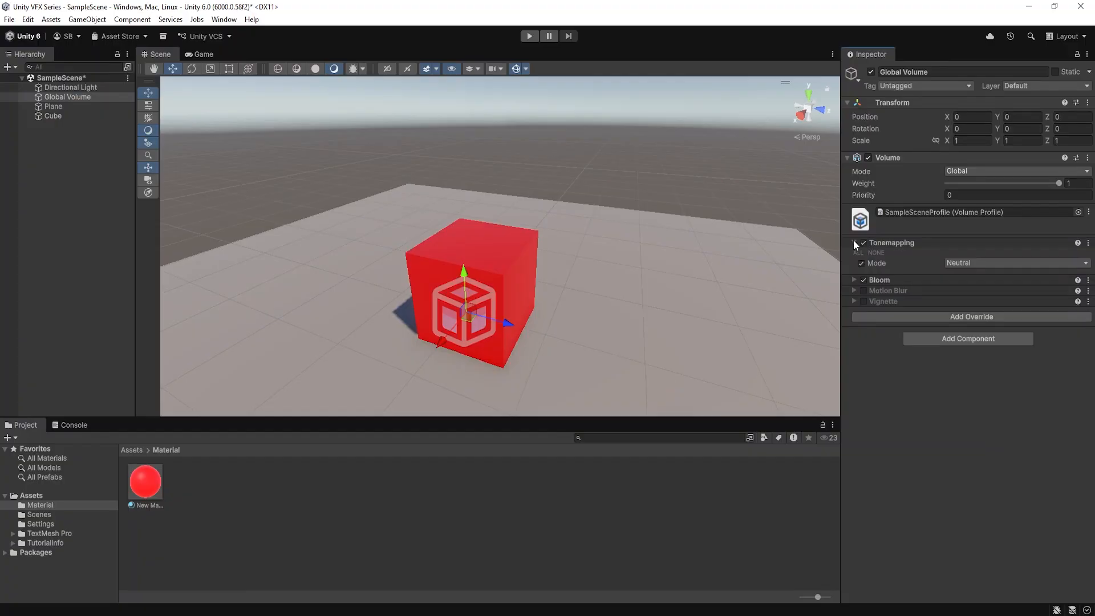
click(854, 280)
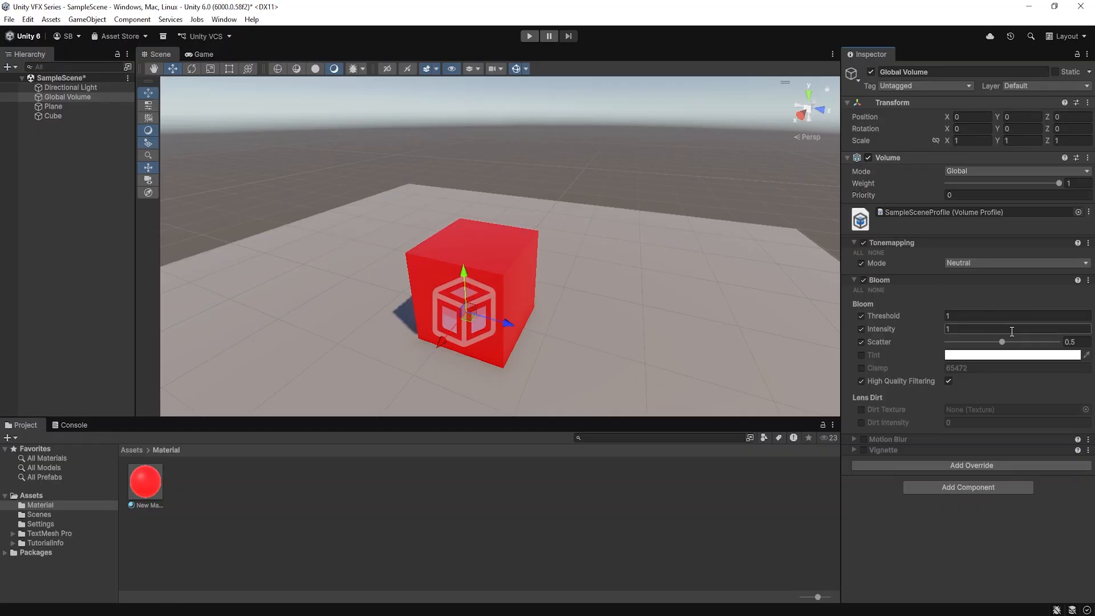
click(966, 263)
click(971, 301)
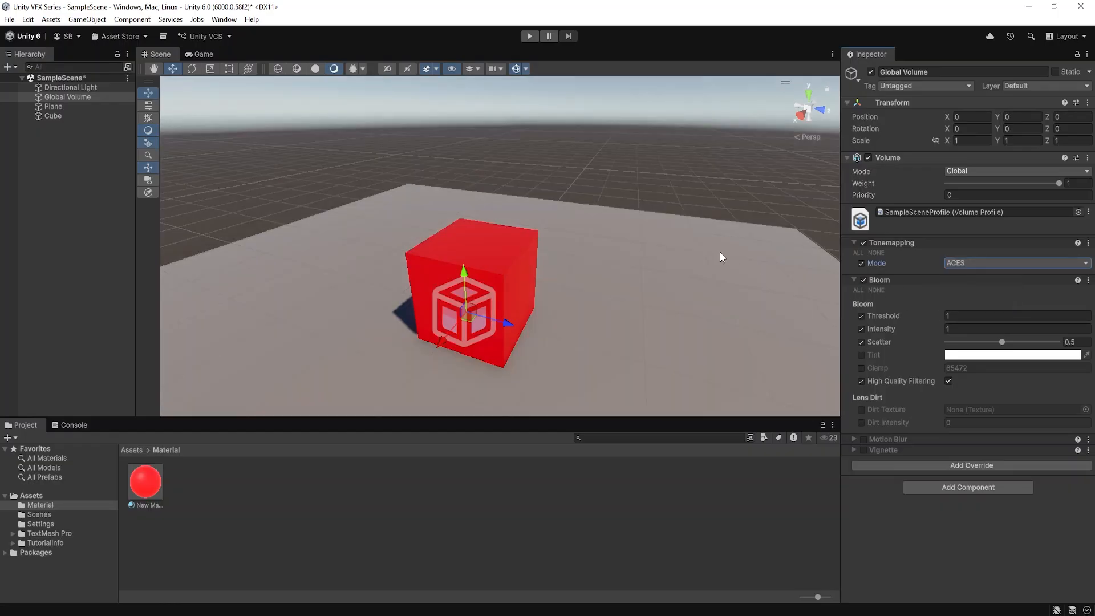
scroll(593, 232, down, 2)
scroll(593, 233, down, 1)
alt+drag(593, 232, 591, 225)
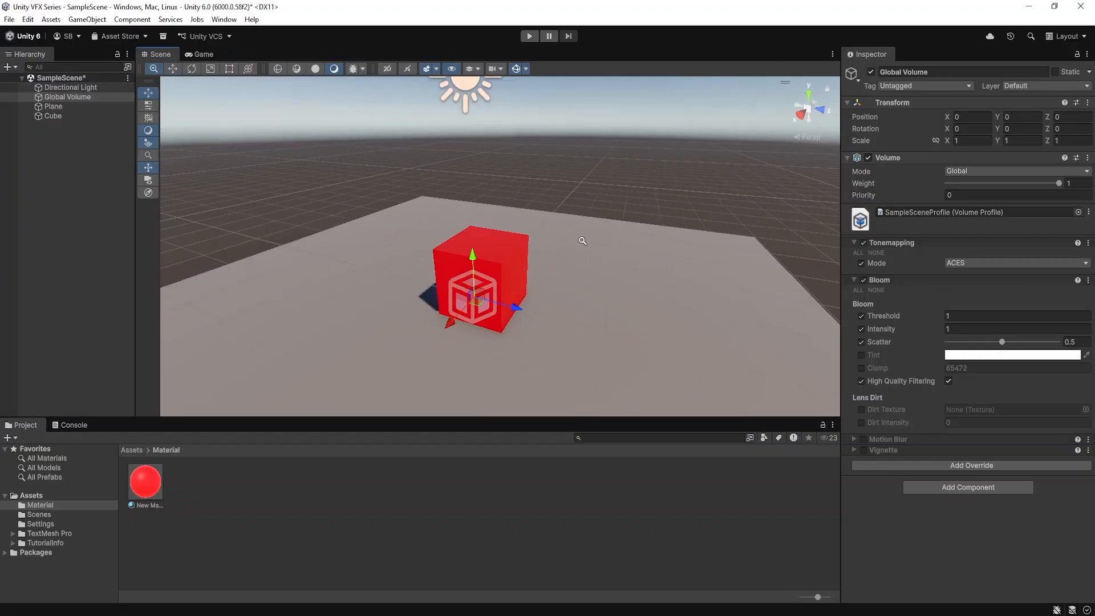
scroll(581, 239, up, 1)
middle_drag(550, 248, 627, 225)
scroll(633, 225, up, 6)
alt+drag(627, 225, 618, 239)
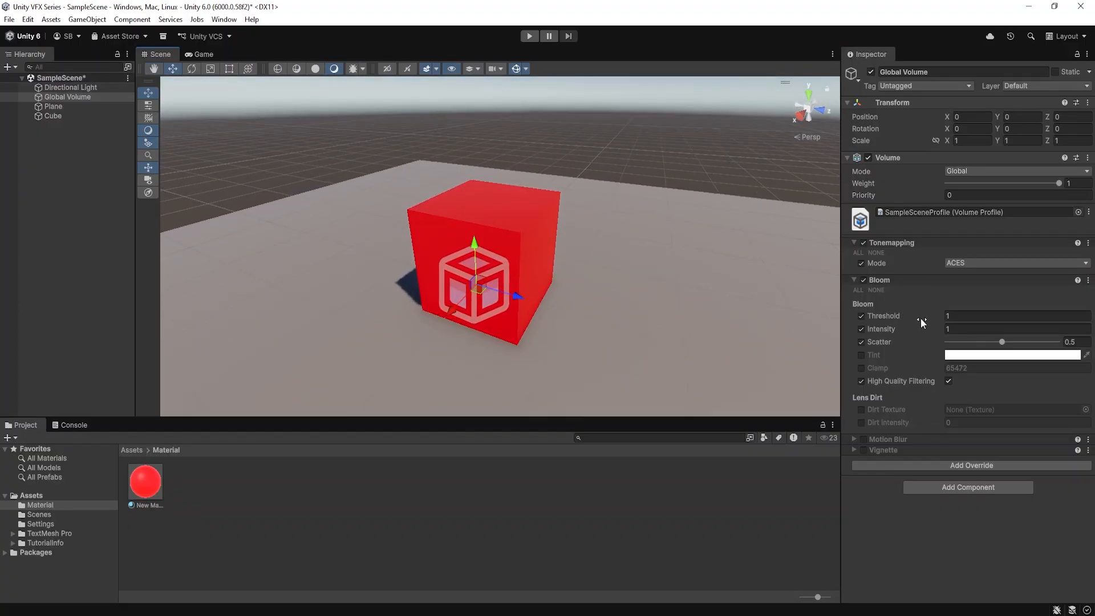
Try out the Global Volume's Bloom threshold, reset it to 1, and raise the Bloom intensity to 100.31
drag(903, 316, 616, 344)
click(973, 317)
text(1)
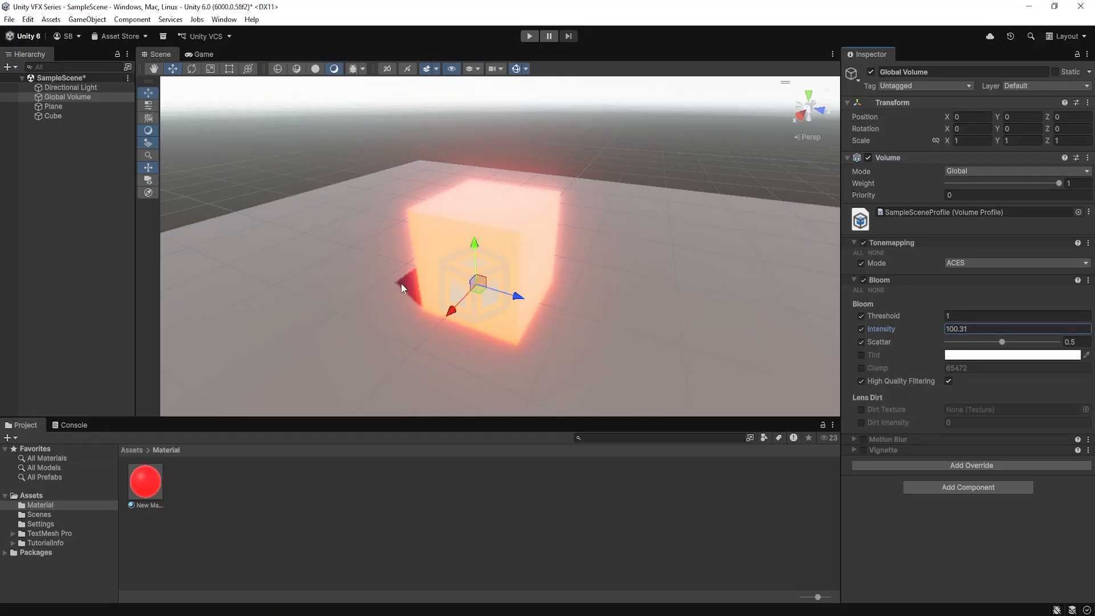
alt+drag(537, 249, 604, 297)
alt+right_drag(605, 297, 527, 285)
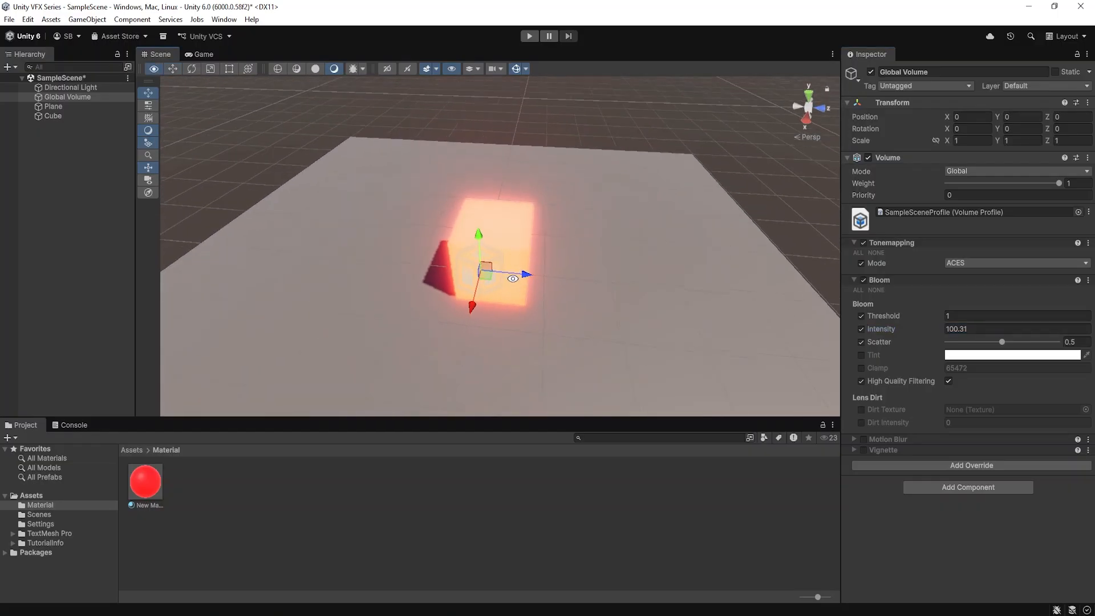
alt+drag(528, 285, 502, 241)
alt+right_drag(501, 241, 536, 247)
alt+drag(536, 247, 514, 240)
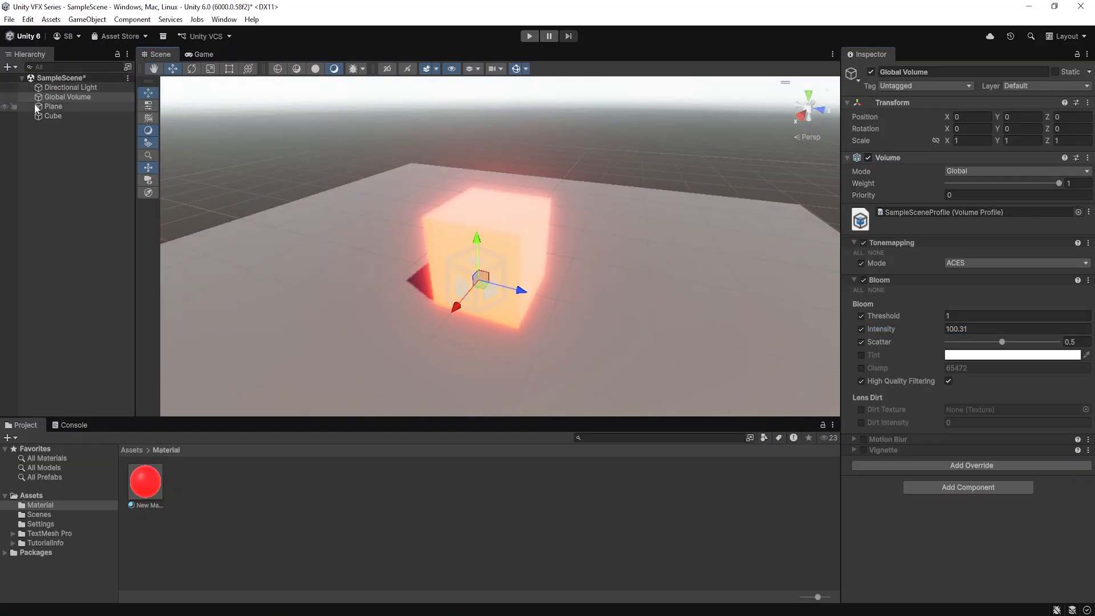
Disable the Directional Light temporarily to view the glowing cube in the dark, and re-enable it
click(70, 87)
click(870, 71)
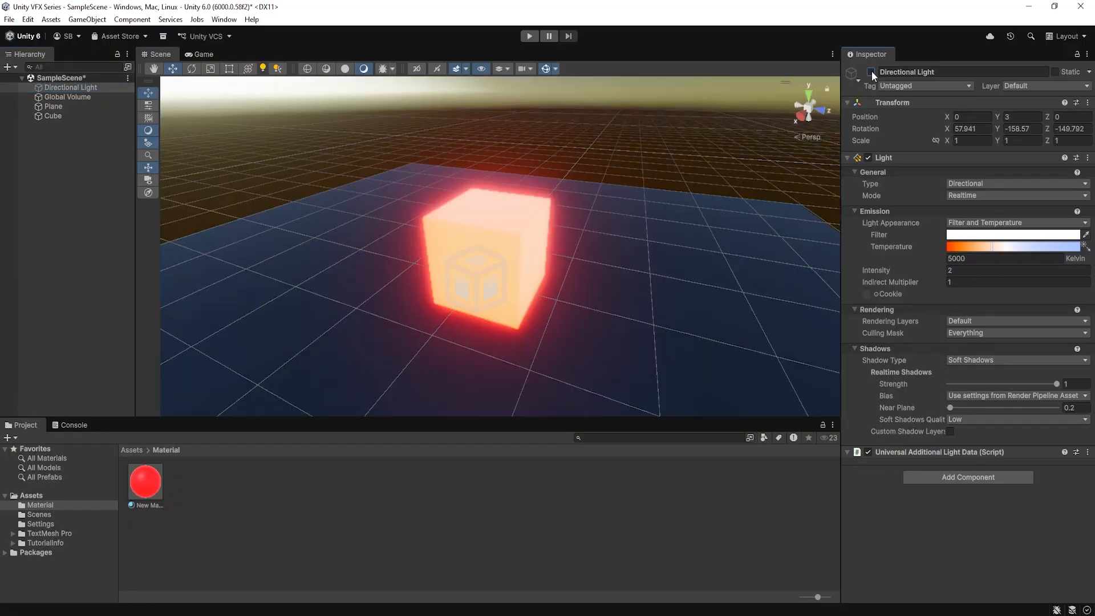
alt+drag(551, 194, 589, 245)
click(871, 72)
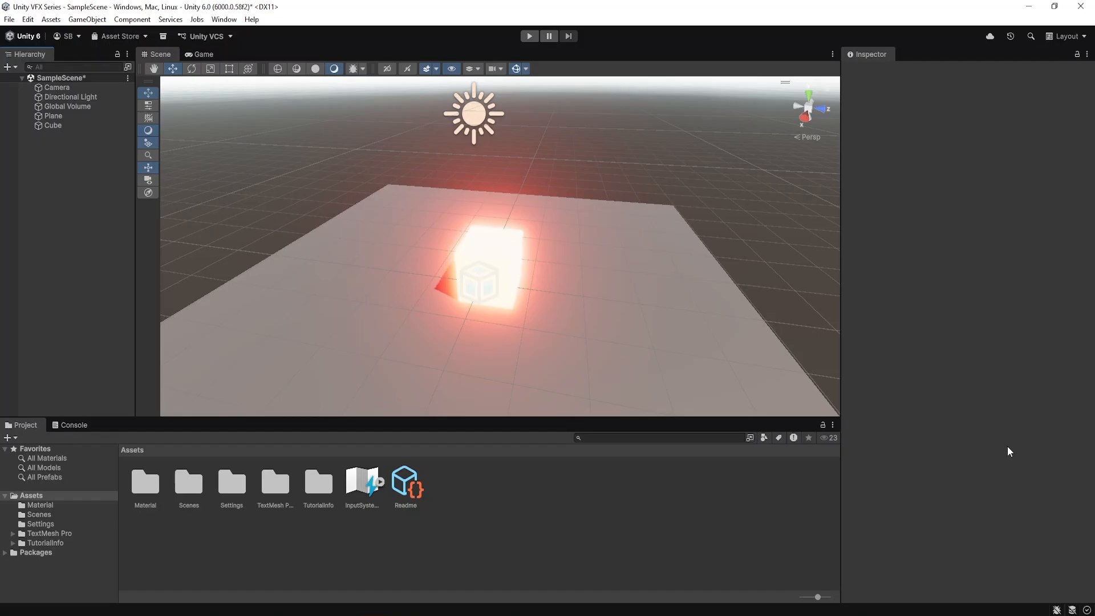
Create a new folder named Script in the project's Assets
right_click(491, 501)
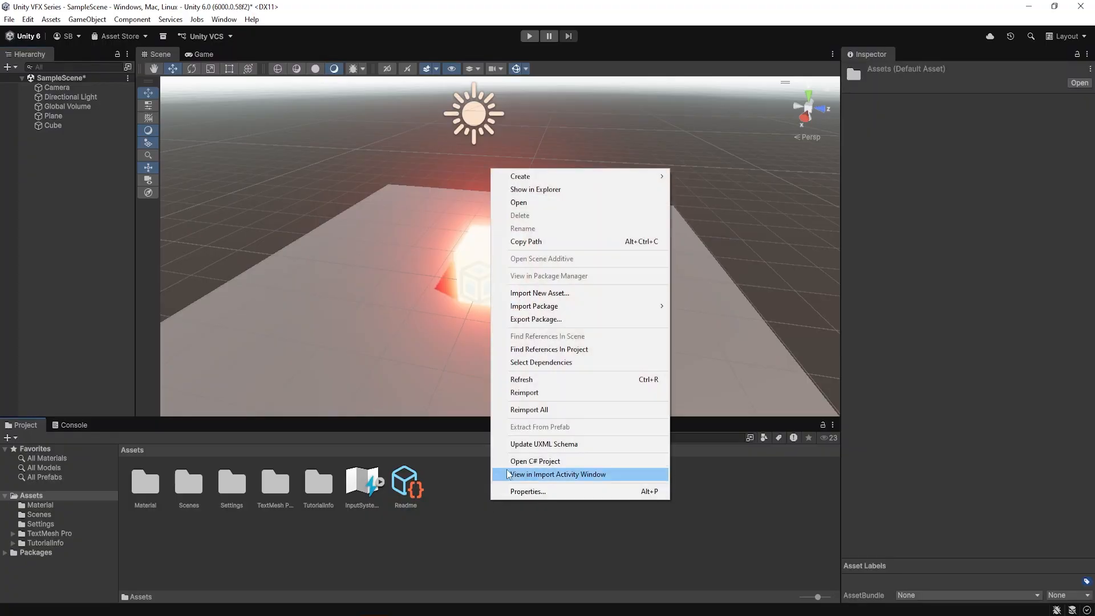
mouse_move(538, 176)
click(778, 177)
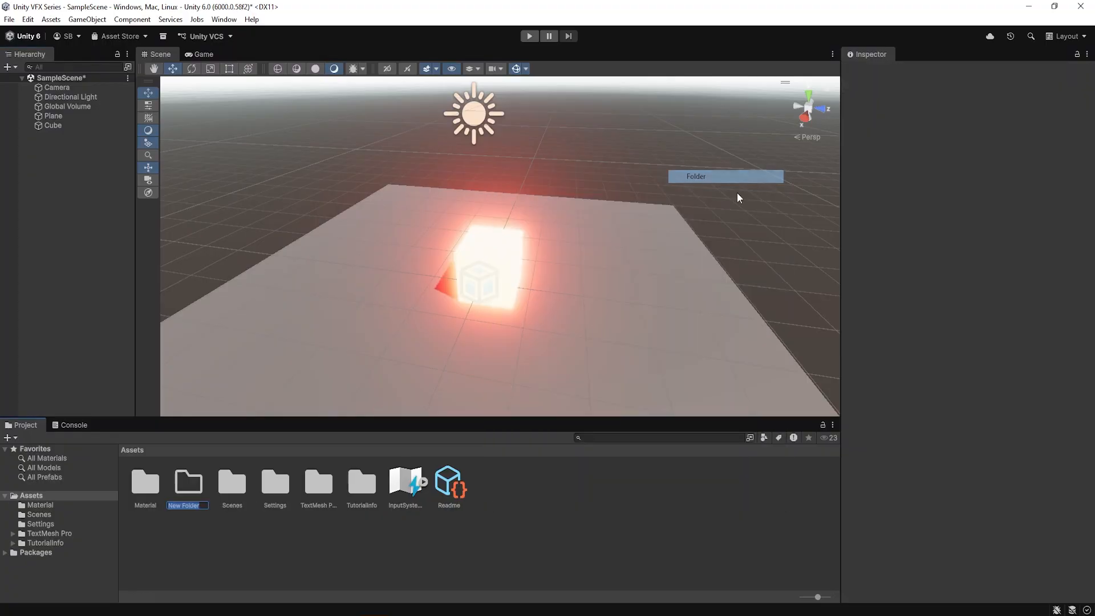
text(Script)
key(Return)
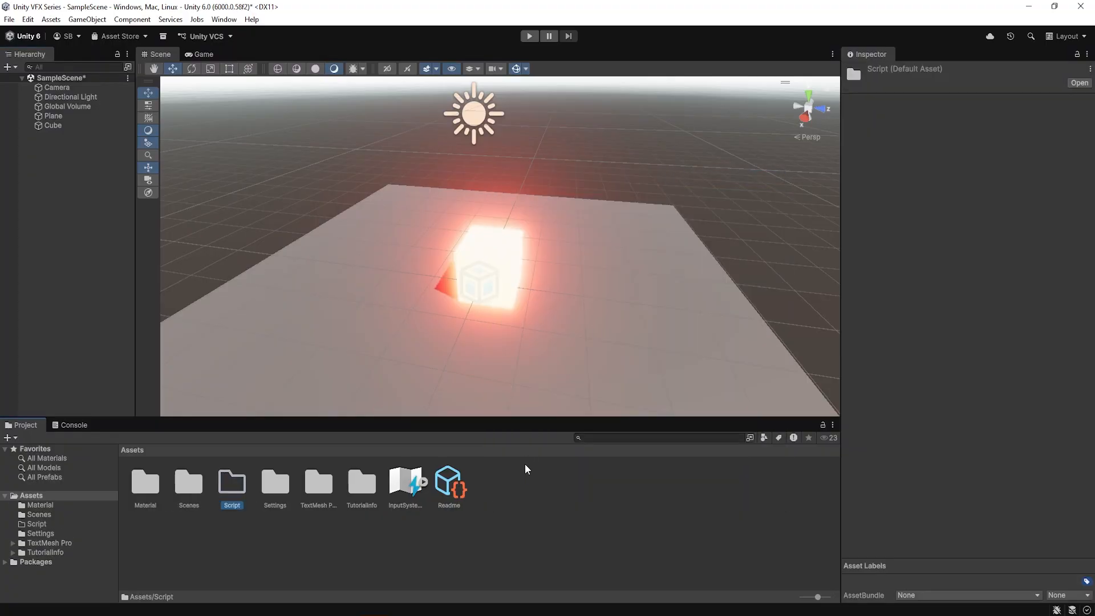
Create a MonoBehaviour script named Test inside the Script folder
double_click(232, 485)
right_click(246, 486)
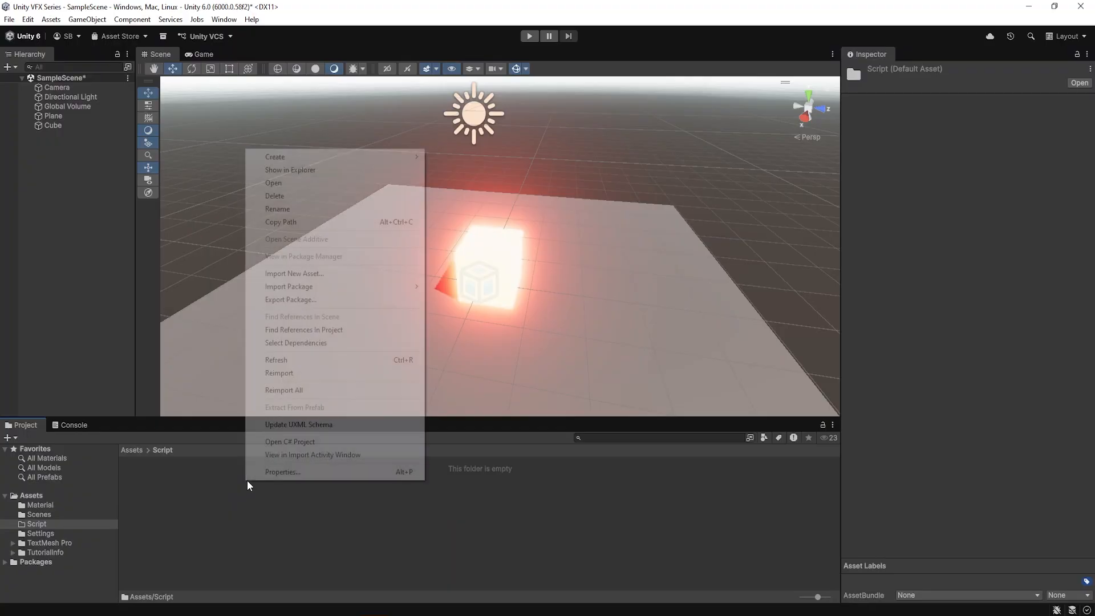
mouse_move(313, 159)
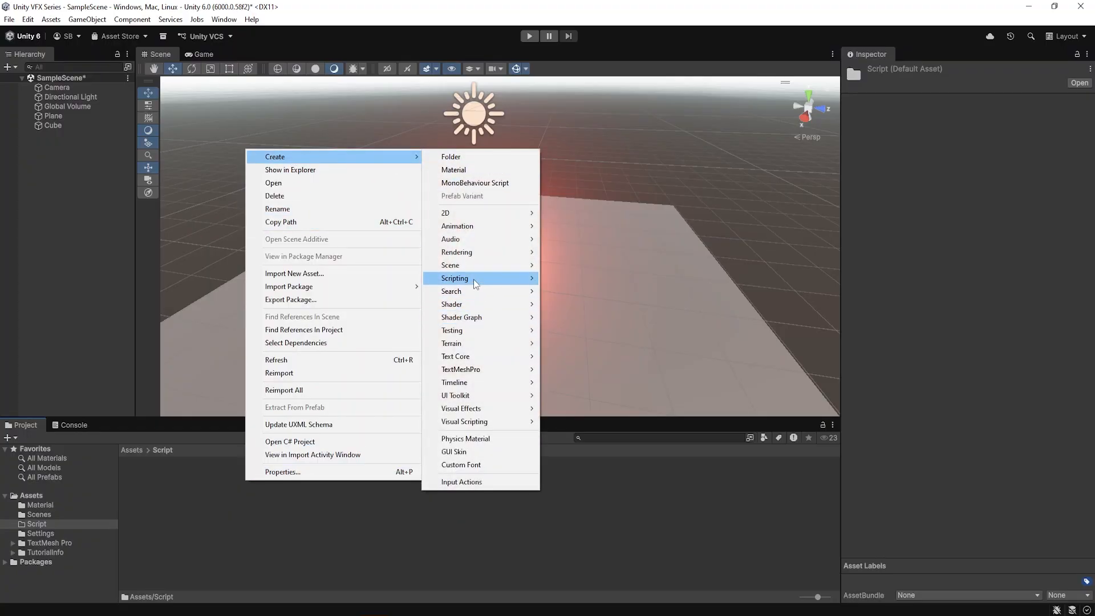
mouse_move(475, 280)
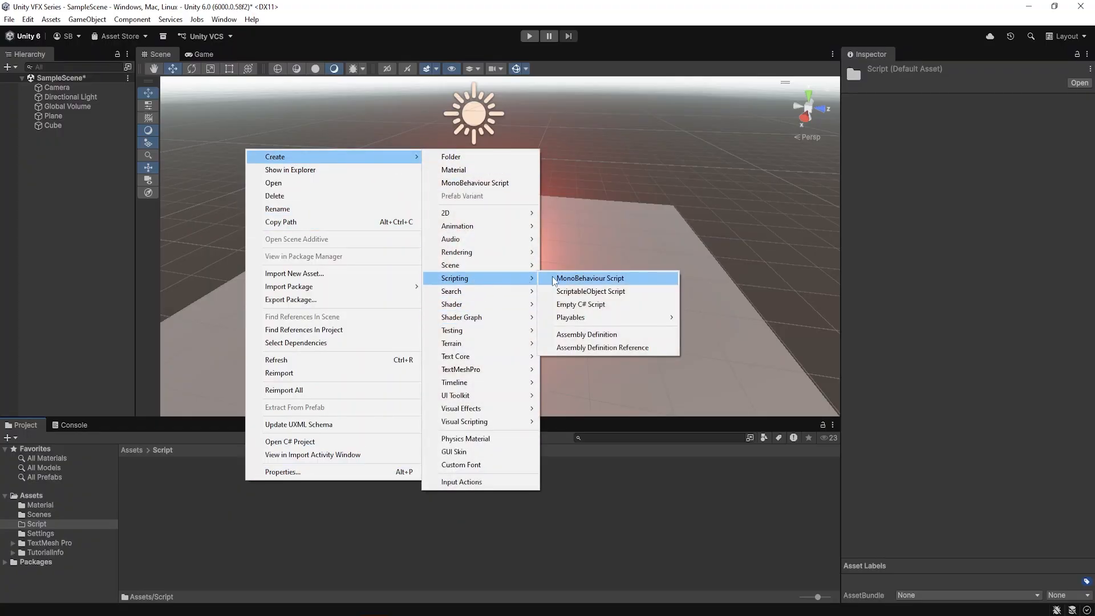
click(606, 284)
text(Te)
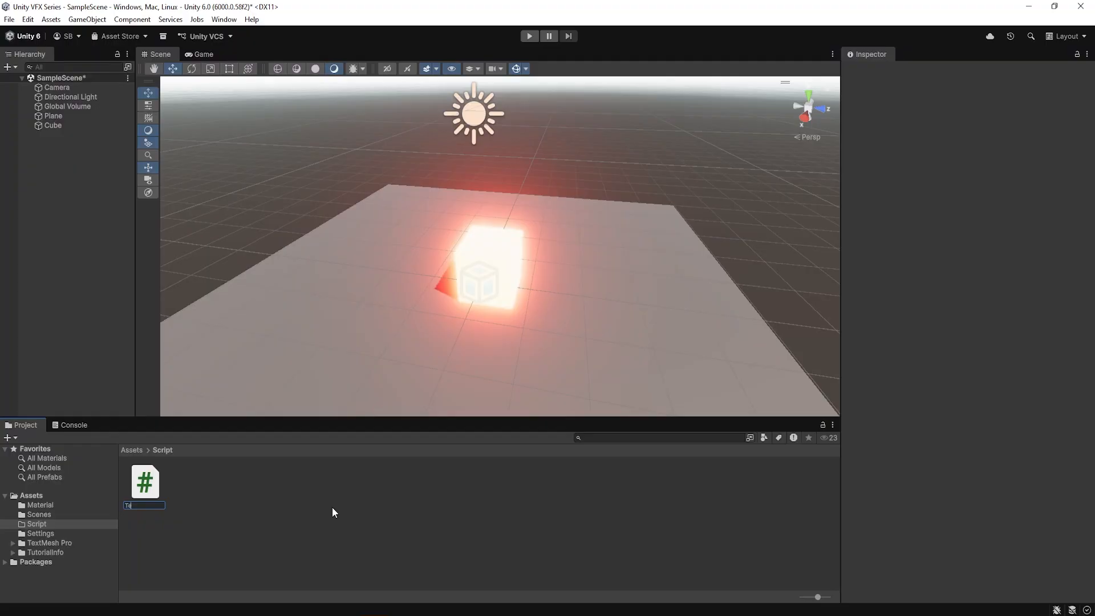
text(st)
key(Return)
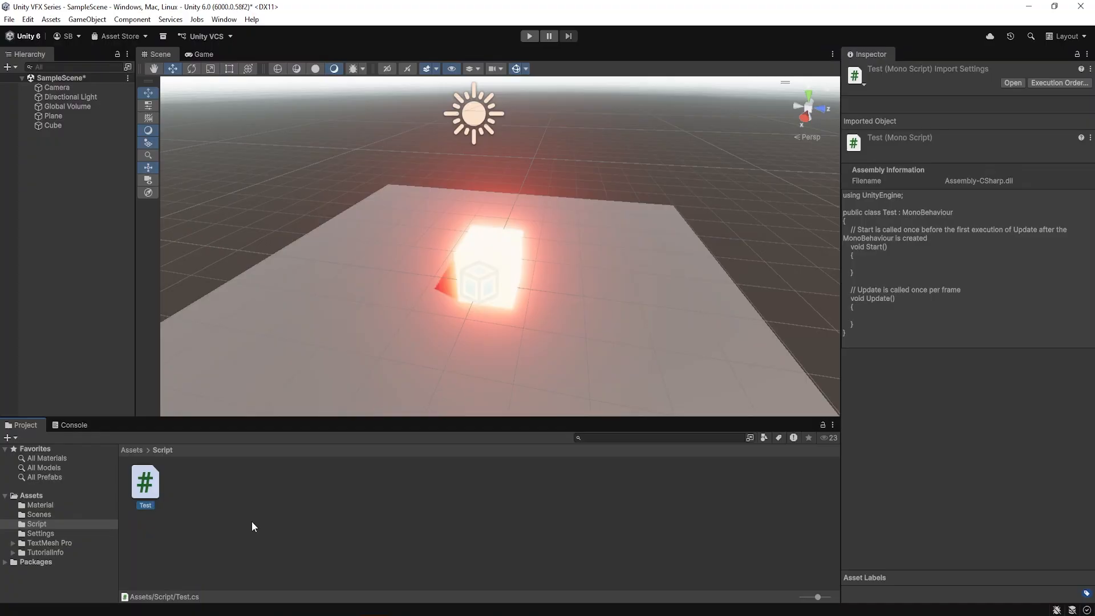
Attach the Test script to the Cube and show the Cube's components
drag(158, 492, 57, 125)
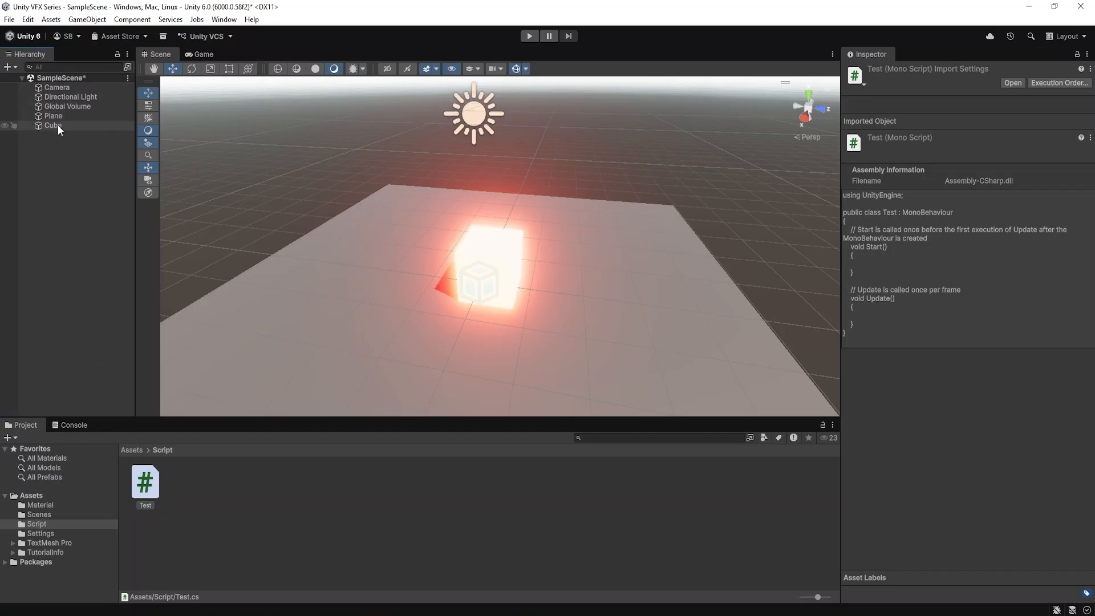
click(57, 125)
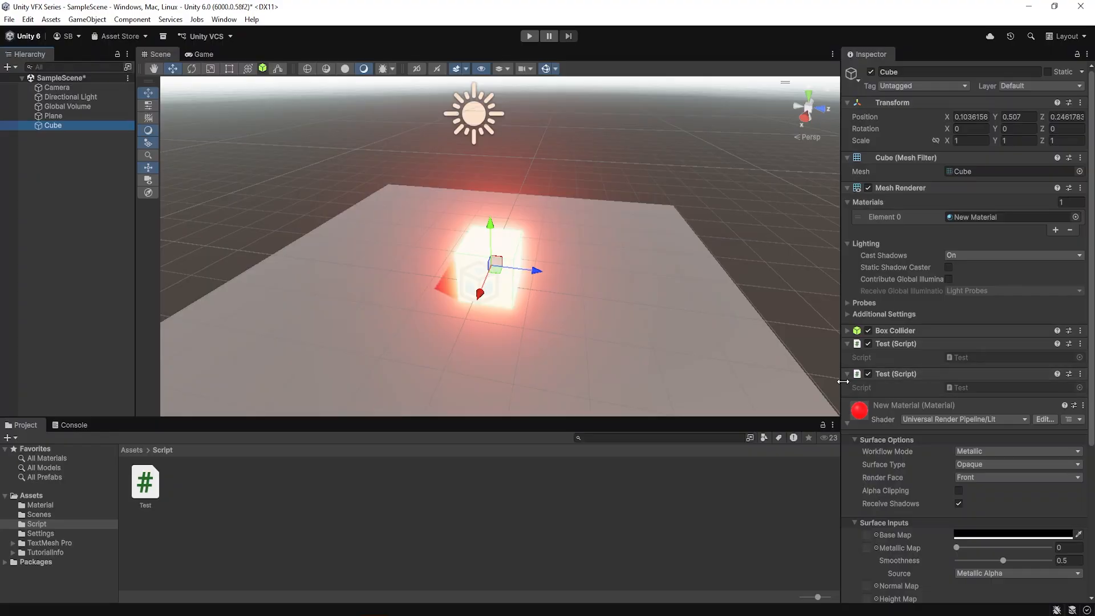
Remove the duplicate Test script component from the Cube
click(848, 422)
click(1088, 373)
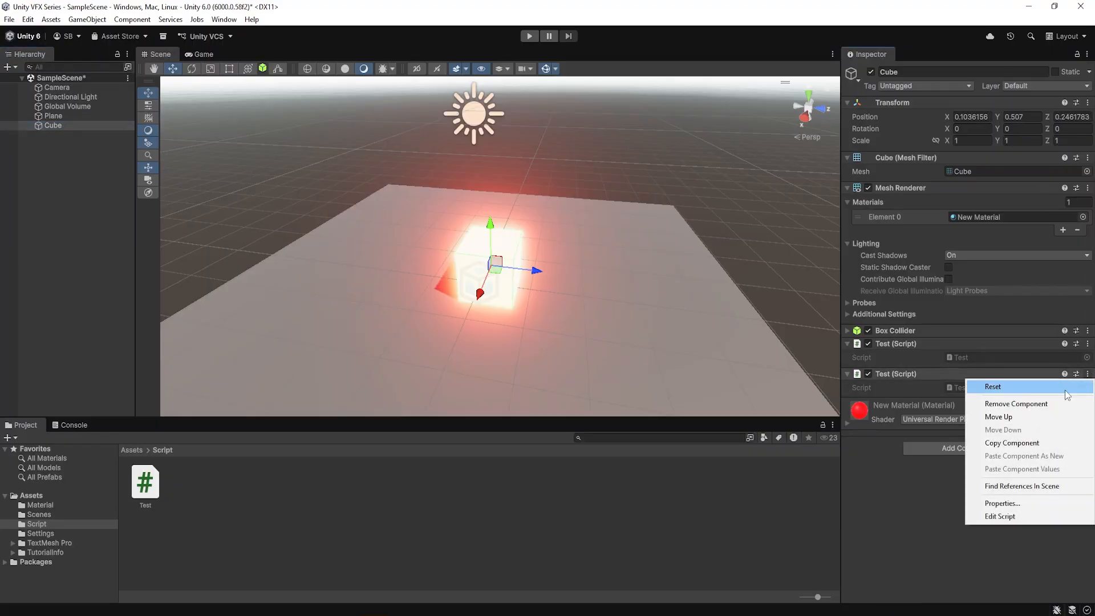
click(1033, 405)
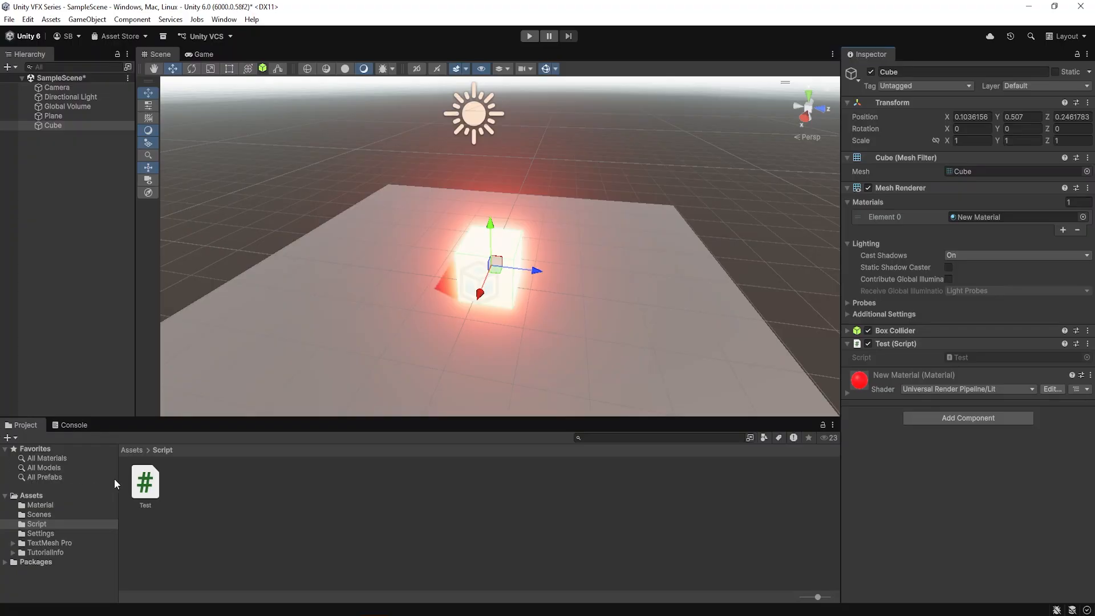
Open the Test script for editing in Visual Studio Code
click(145, 484)
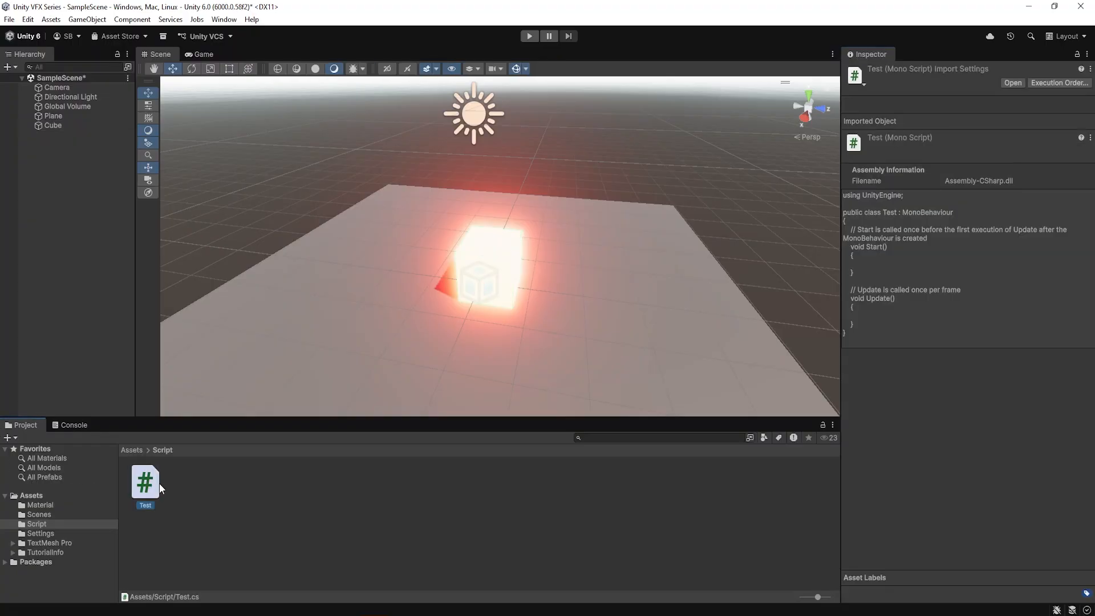
double_click(159, 484)
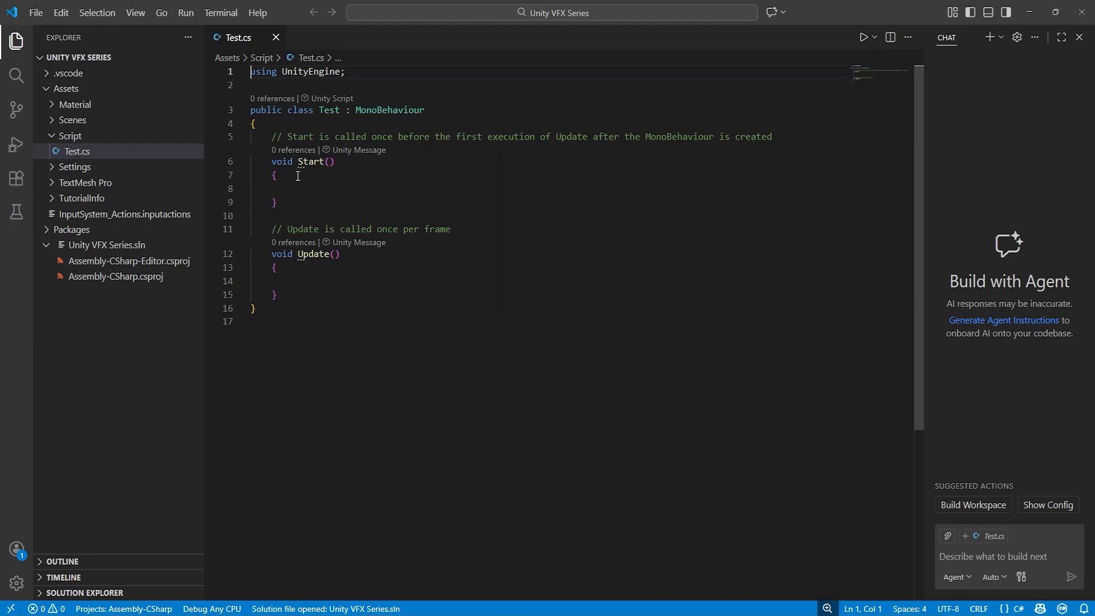
Examine the empty Start and Update methods of the Test class
drag(267, 163, 279, 204)
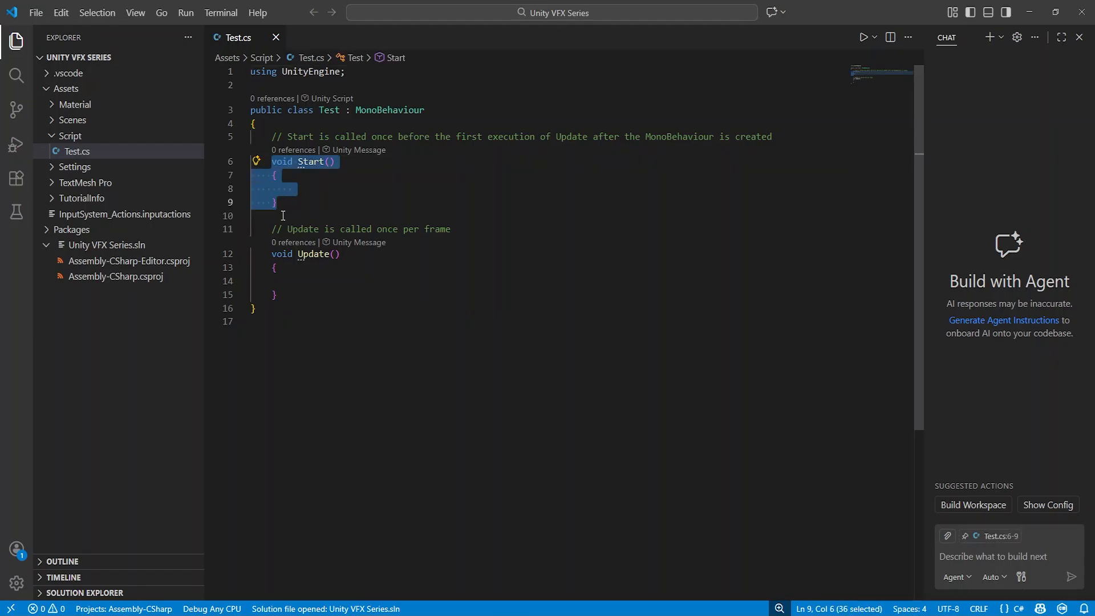
drag(270, 256, 301, 296)
click(381, 305)
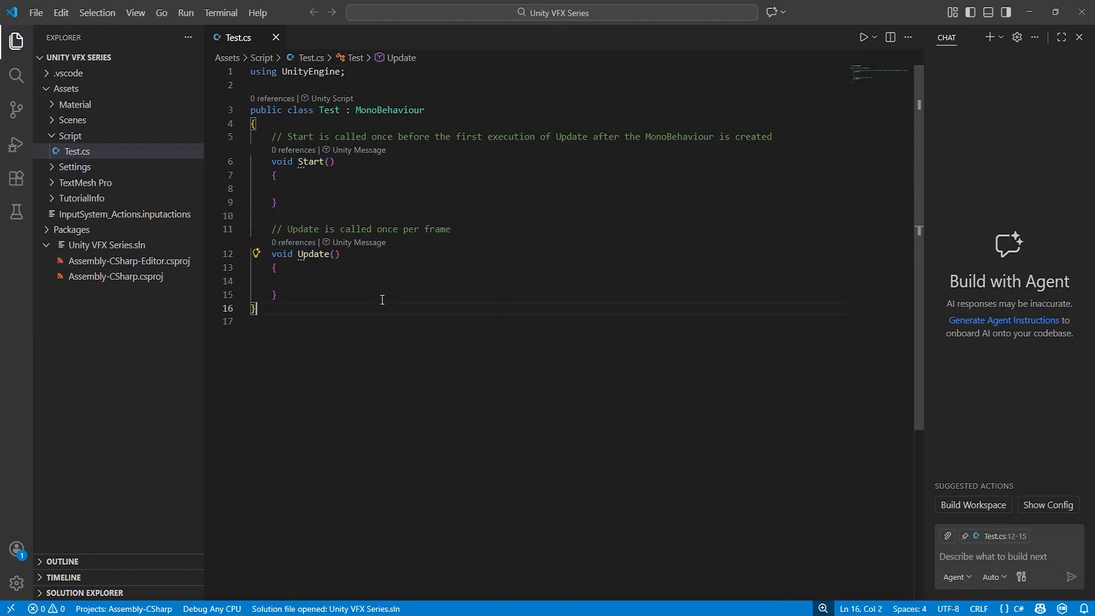
drag(272, 168, 280, 204)
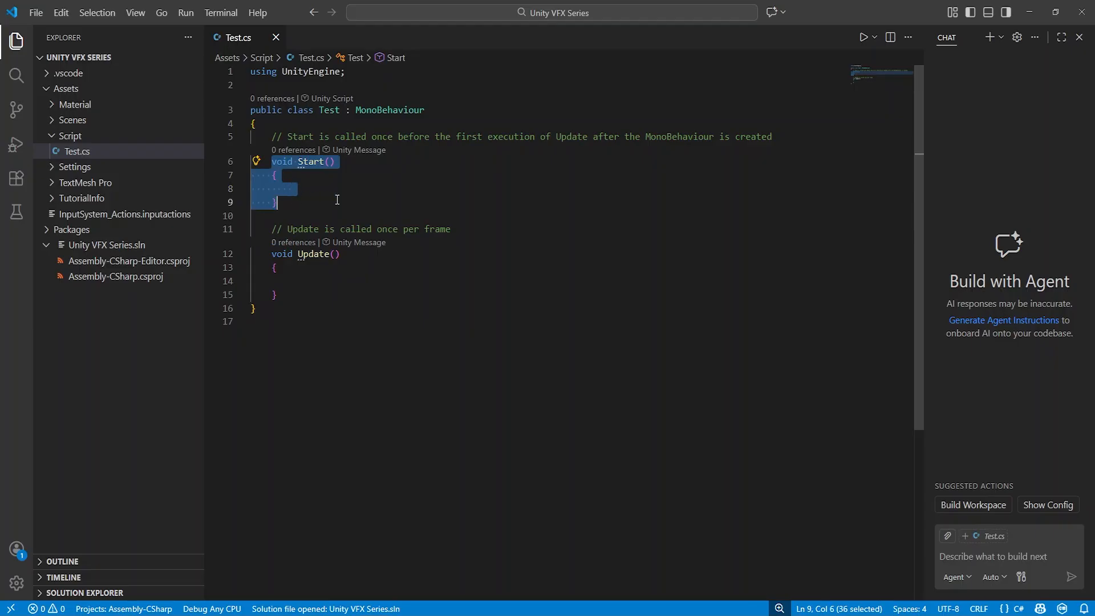
click(294, 190)
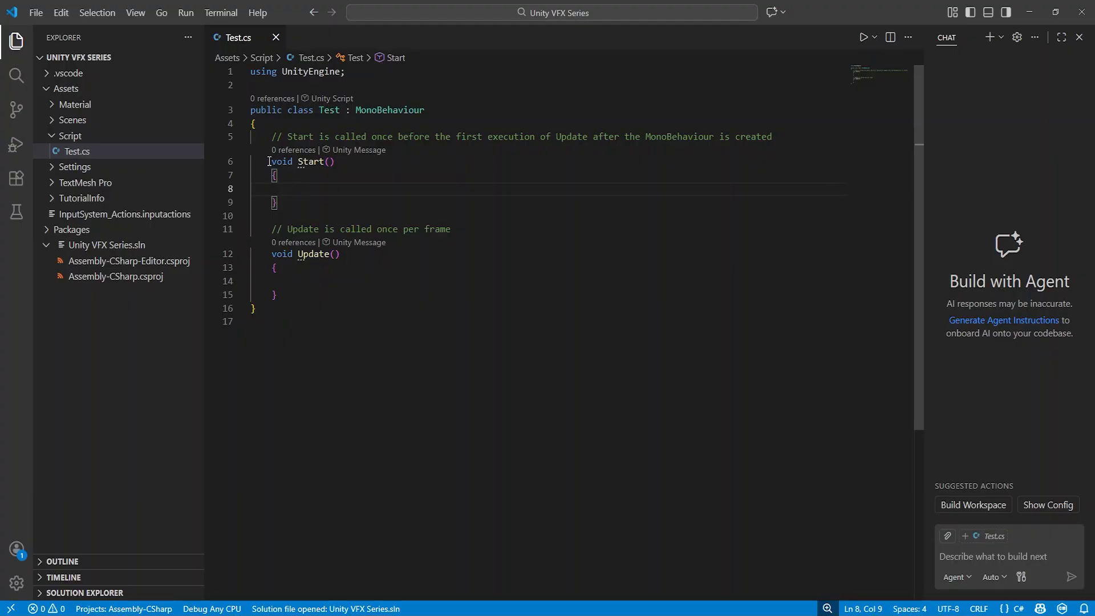
drag(269, 162, 277, 204)
click(278, 203)
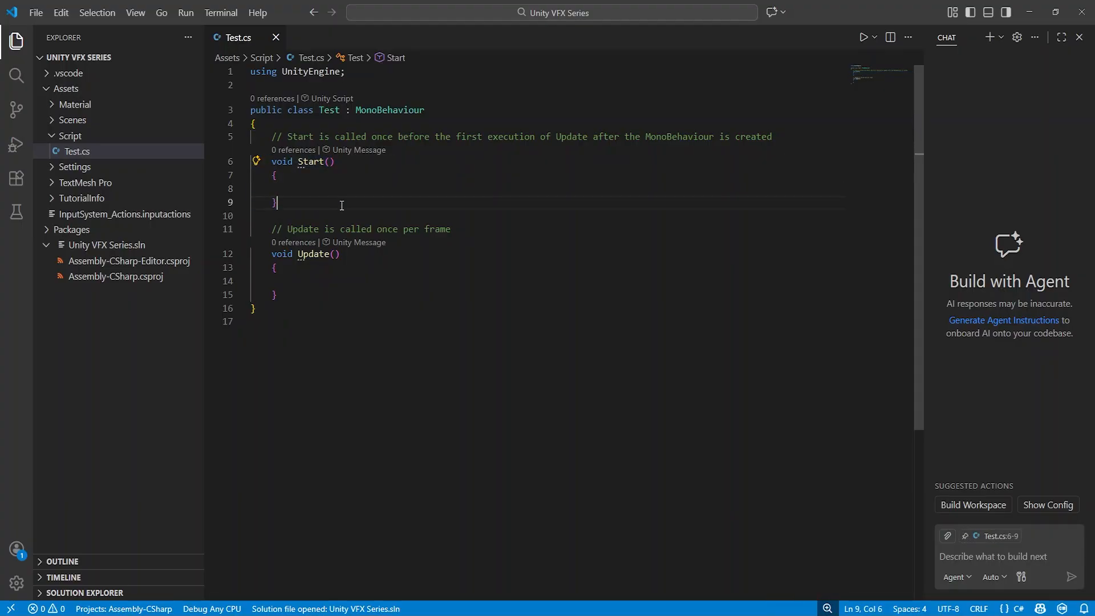
double_click(297, 255)
key(End)
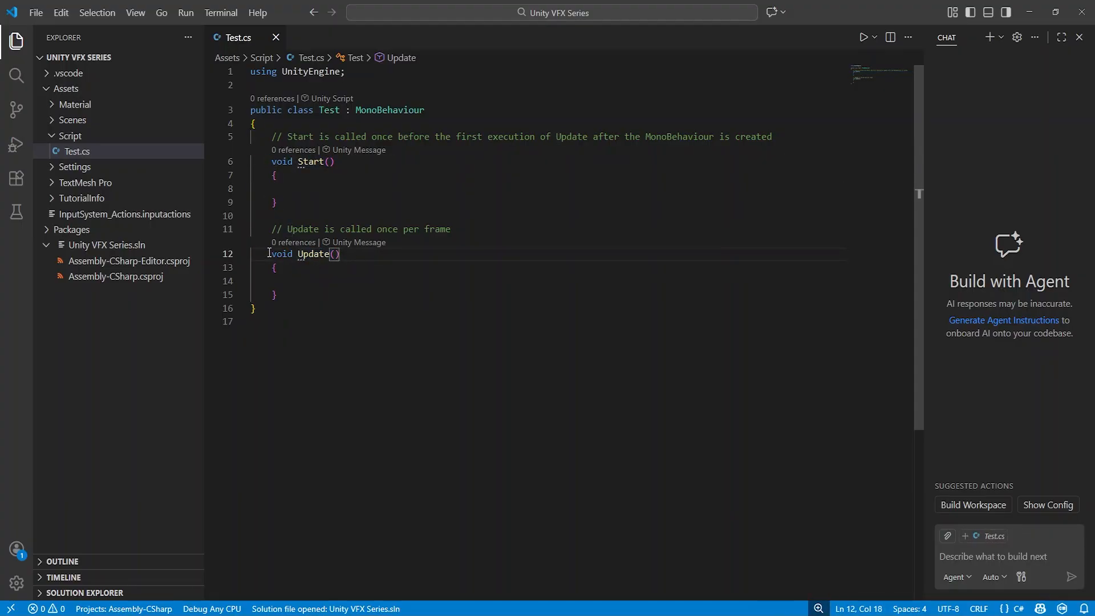
drag(270, 253, 346, 302)
click(330, 294)
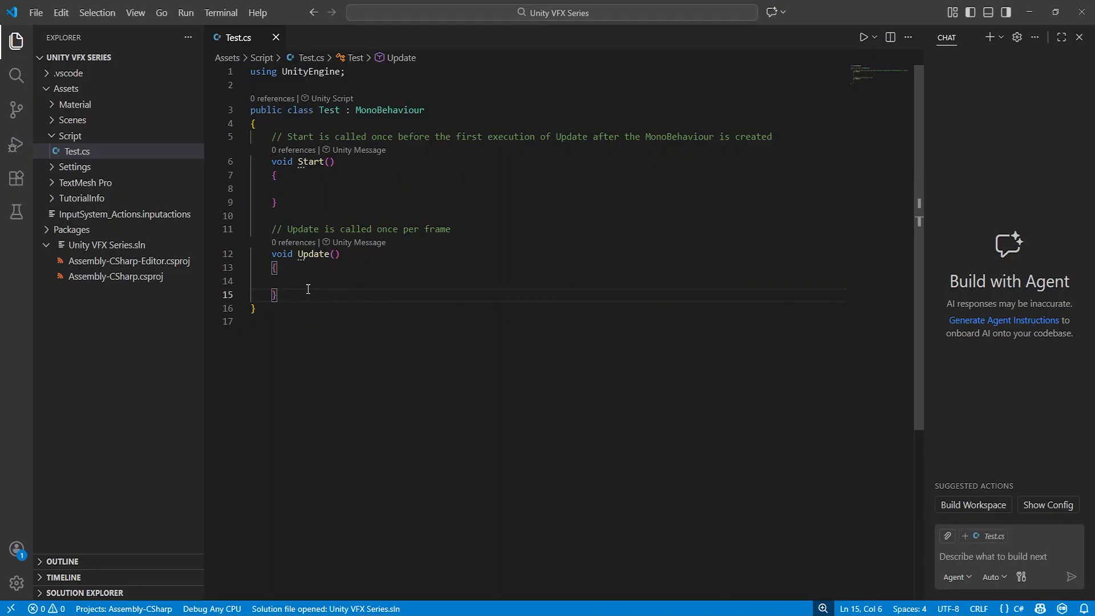
Begin a transform.Rotate() call on the empty line inside the Update method
click(319, 281)
text(tran)
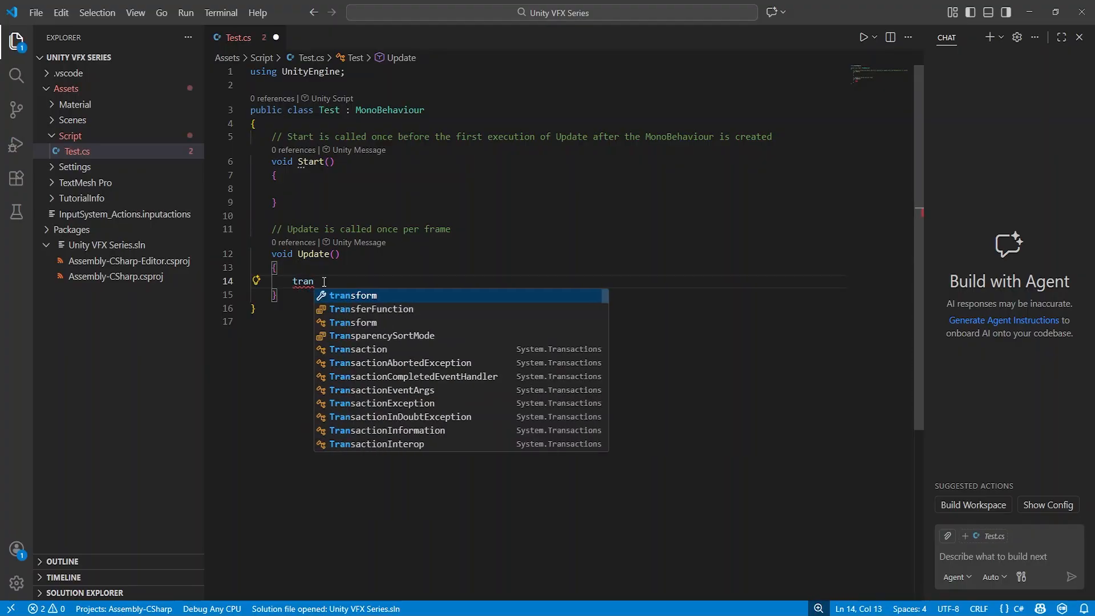
key(Tab)
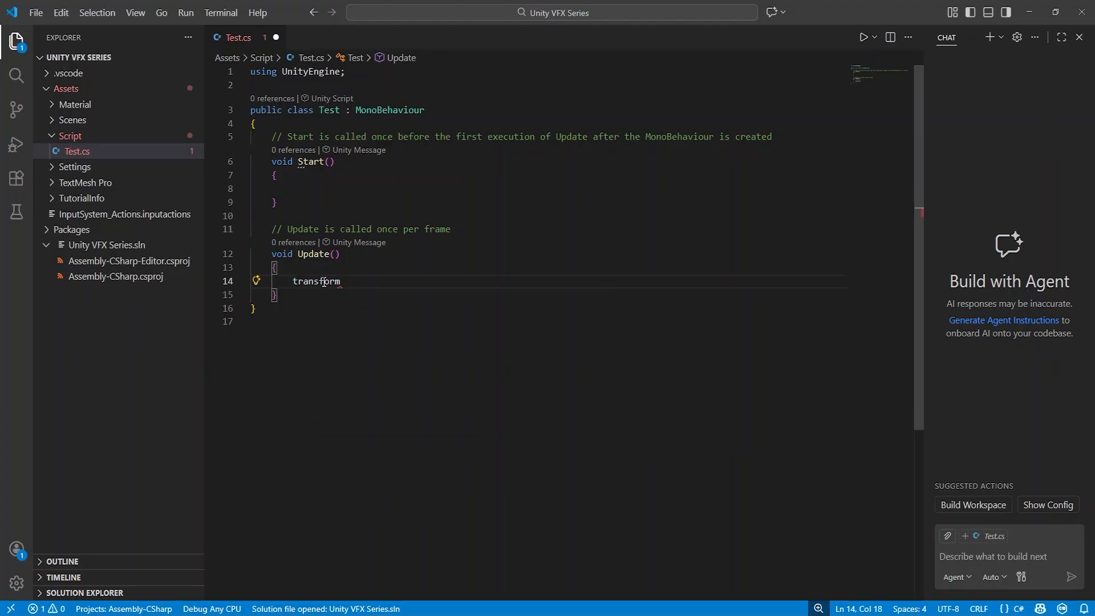
text(.Rotate)
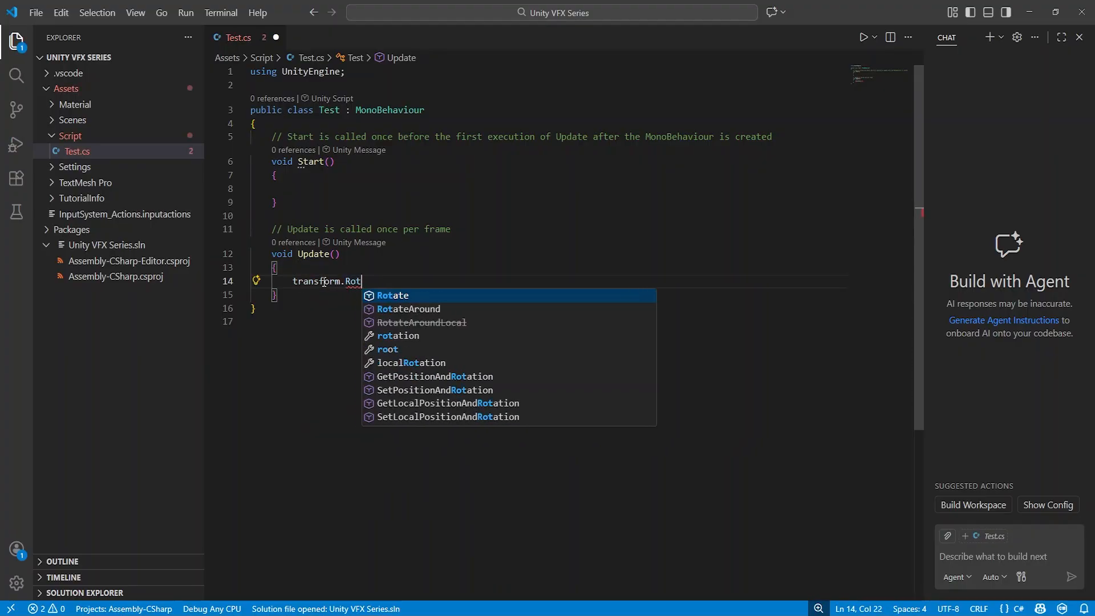
key(Tab)
text(()
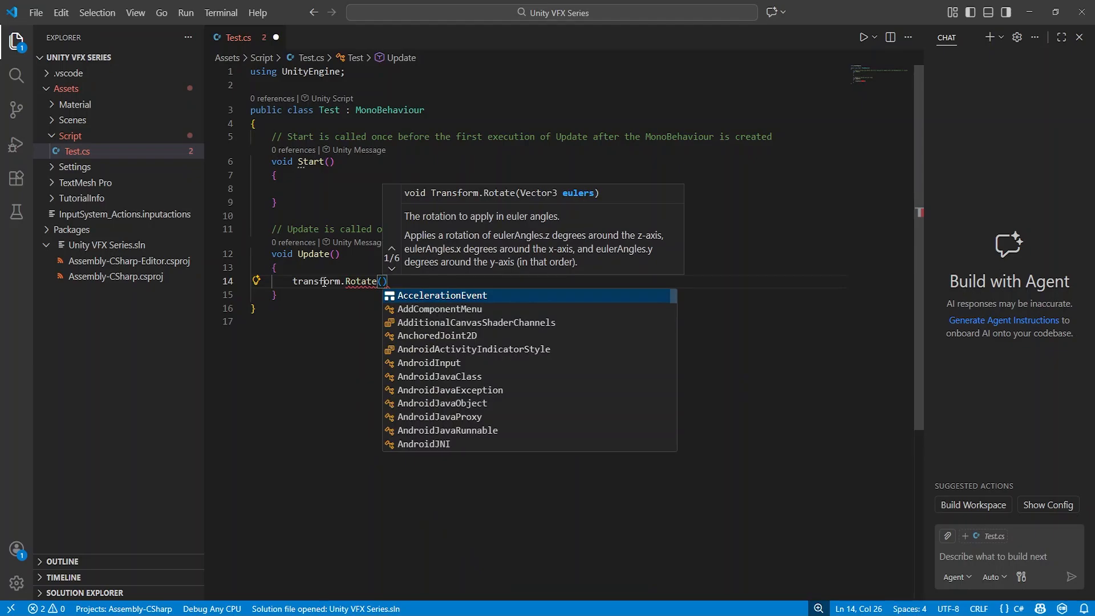
text(0f)
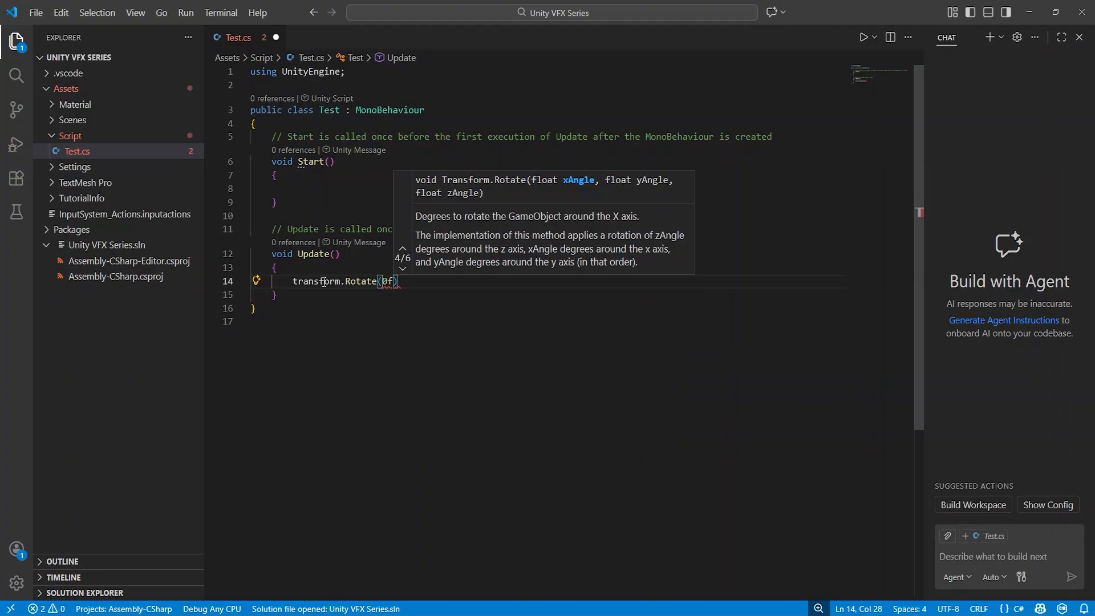
text(,)
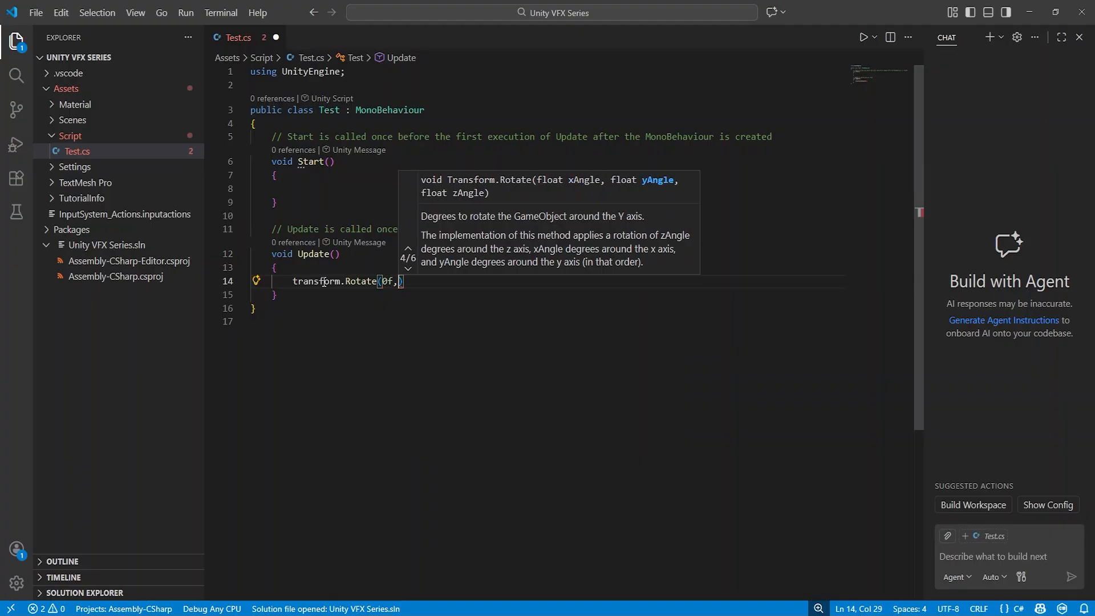
text(50f )
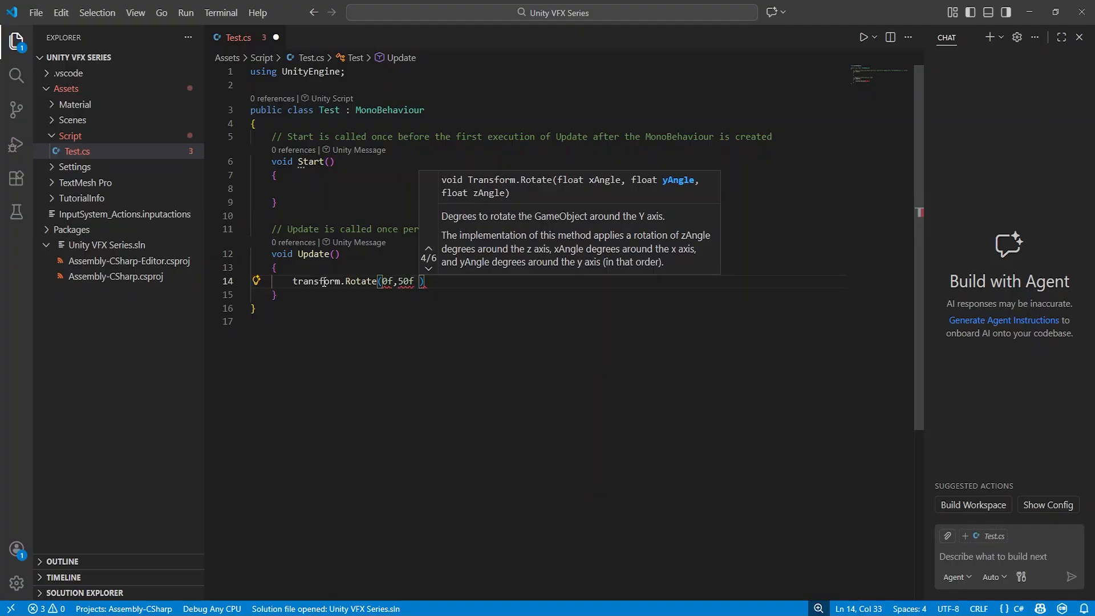
text(* time)
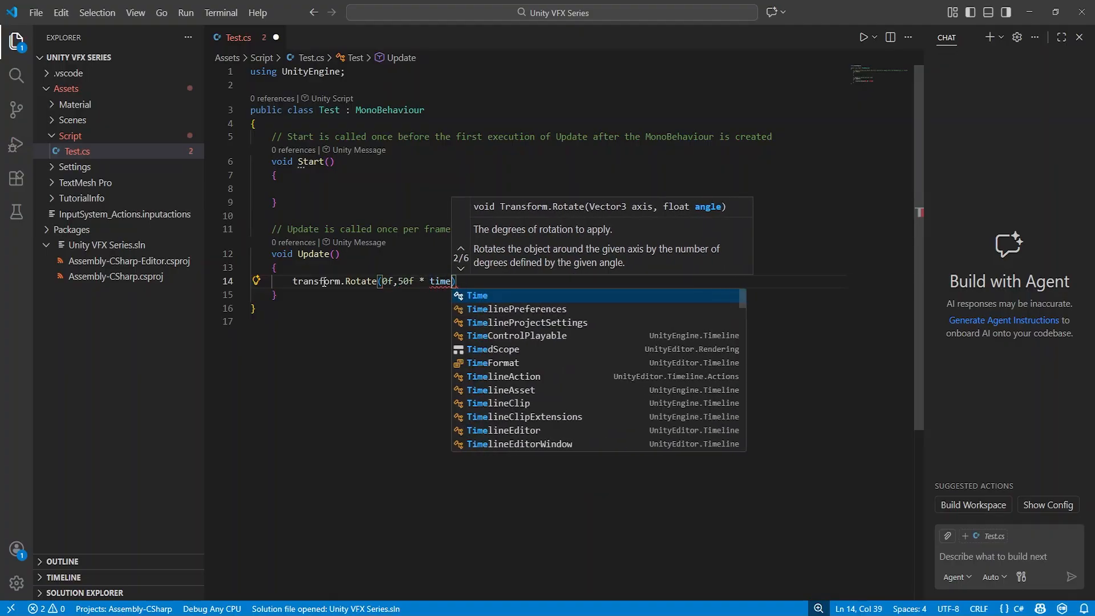
text(.del)
Complete the Rotate call with the arguments 0f, 50f * Time.deltaTime and 0f, end the statement with a semicolon, and save the script
key(Tab)
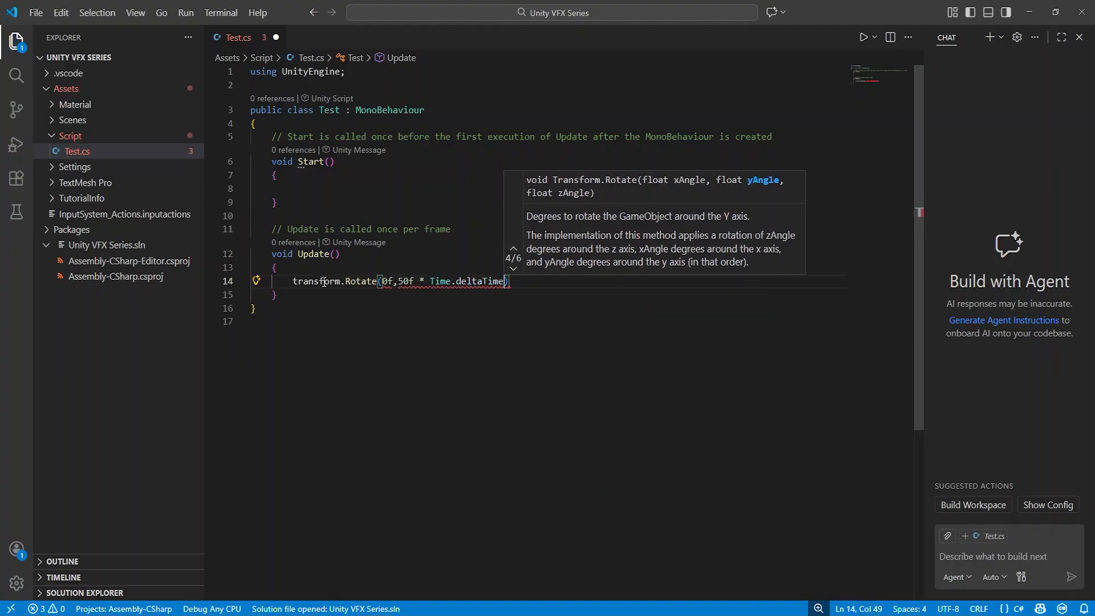
text(, 0f)
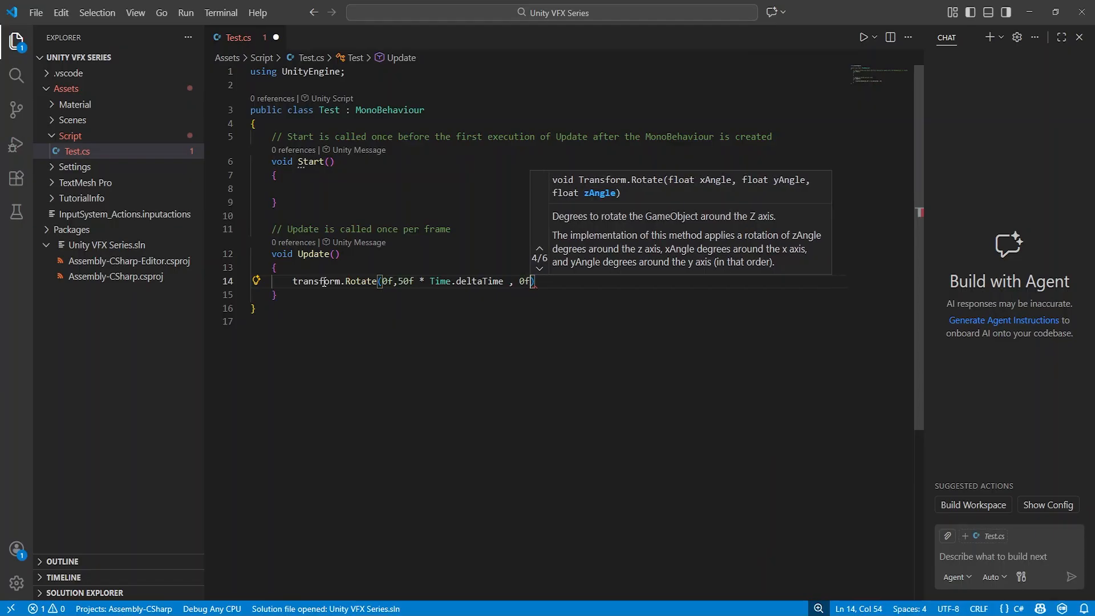
text();)
click(513, 351)
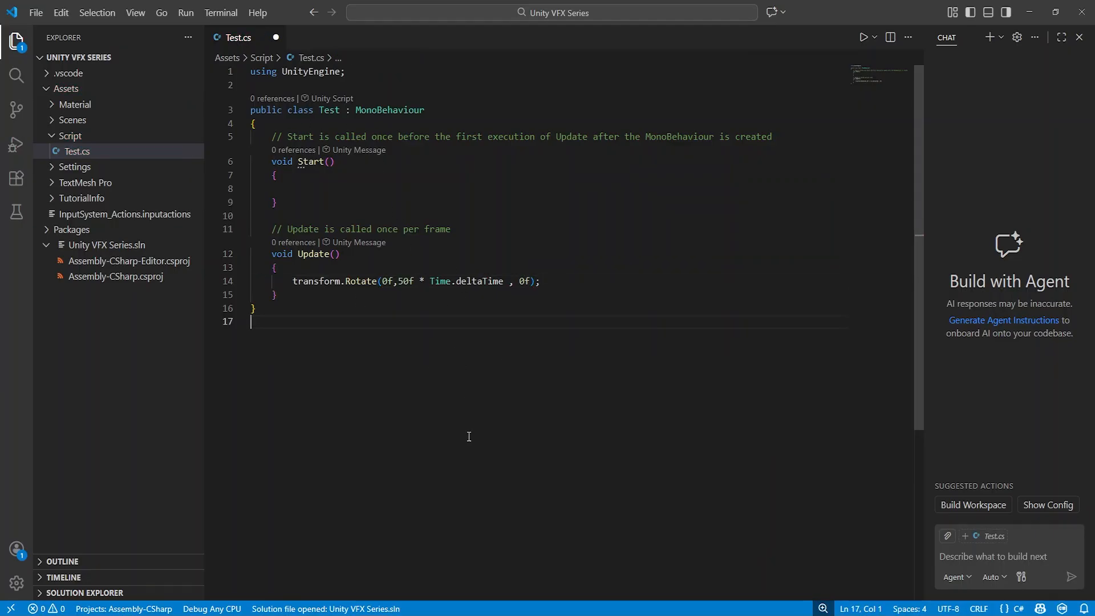
key(ctrl+s)
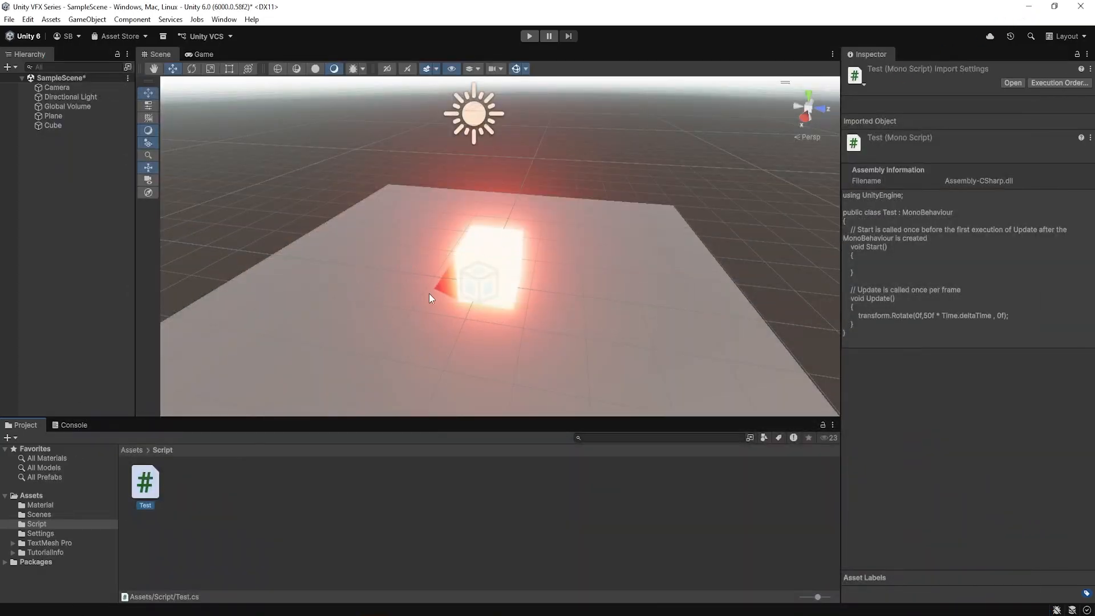
Switch back to Unity and run the scene in Play mode to watch the Cube
mouse_move(612, 287)
alt+mouse_down()
mouse_move(506, 301)
mouse_move(584, 293)
mouse_move(738, 315)
mouse_move(573, 255)
mouse_move(618, 268)
alt+mouse_up()
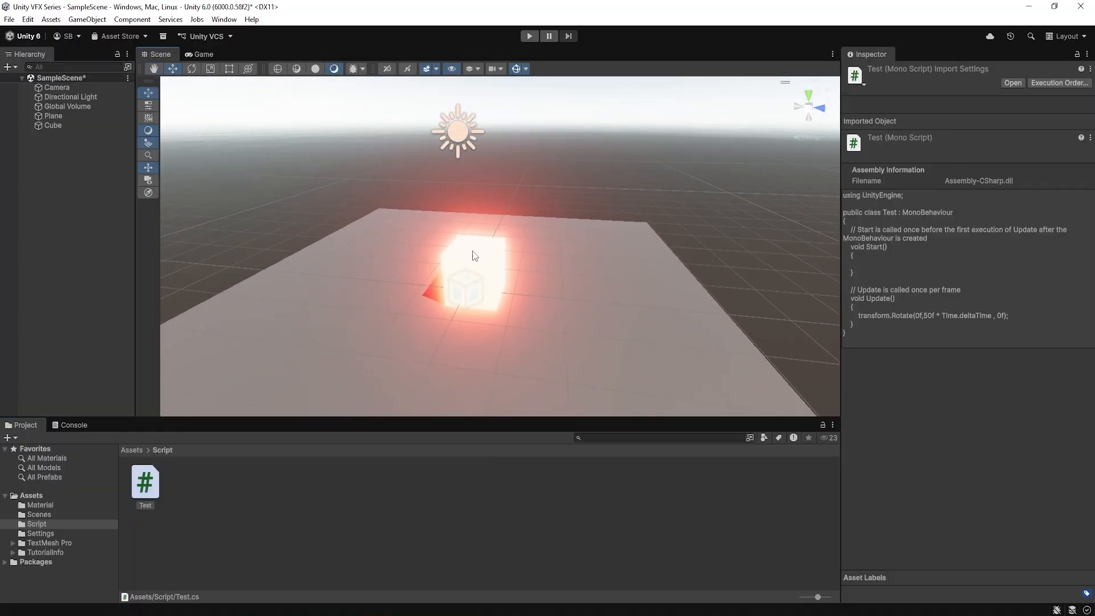
click(530, 36)
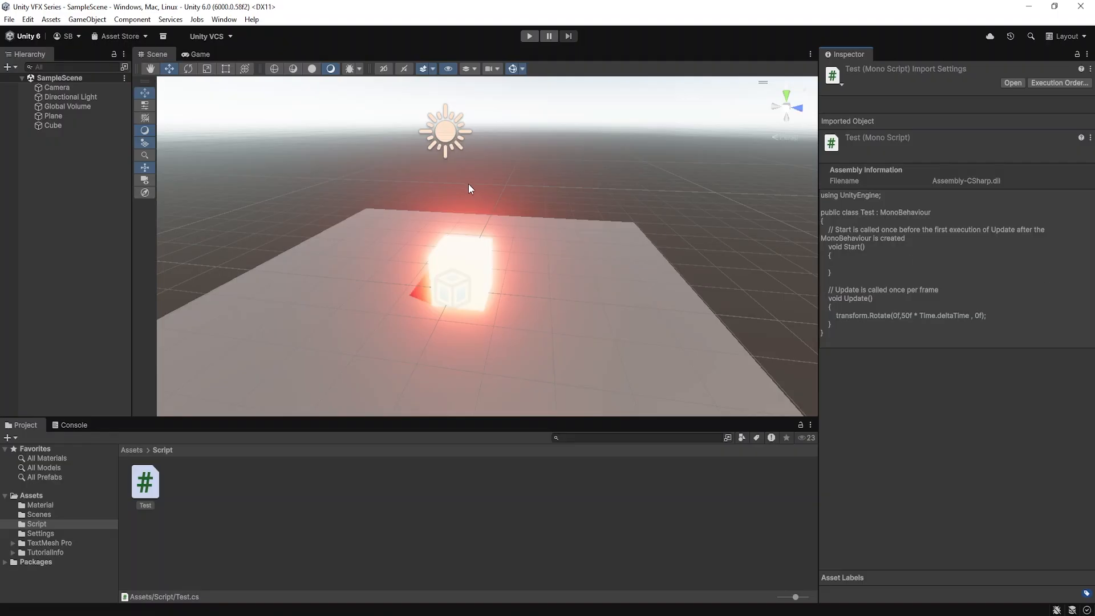
click(529, 36)
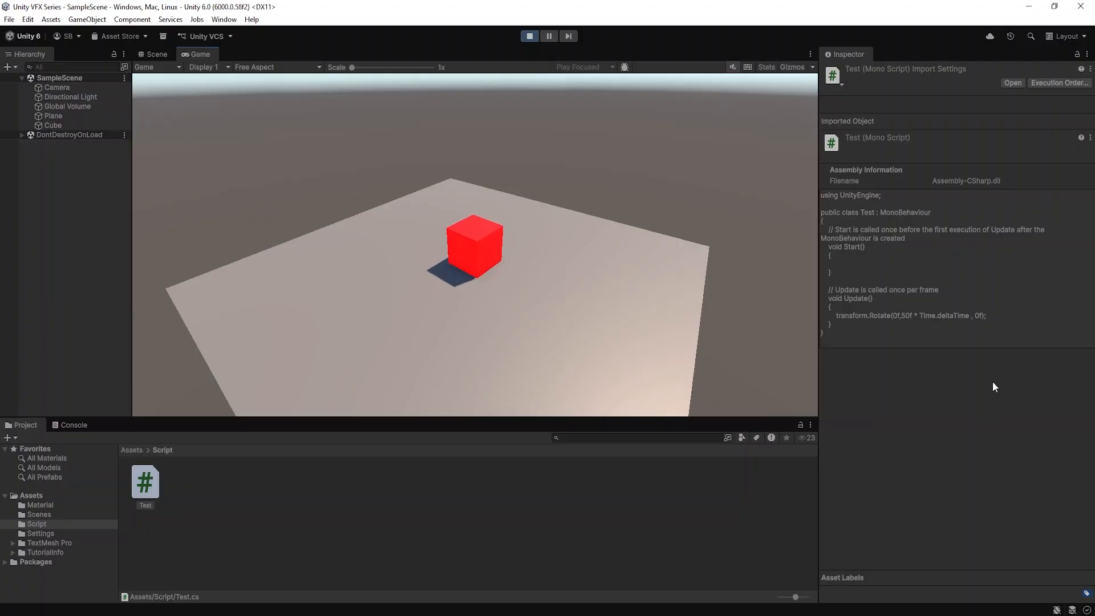
Move the Cube along X to about 6.16 while the scene is playing, and exit Play mode
click(59, 125)
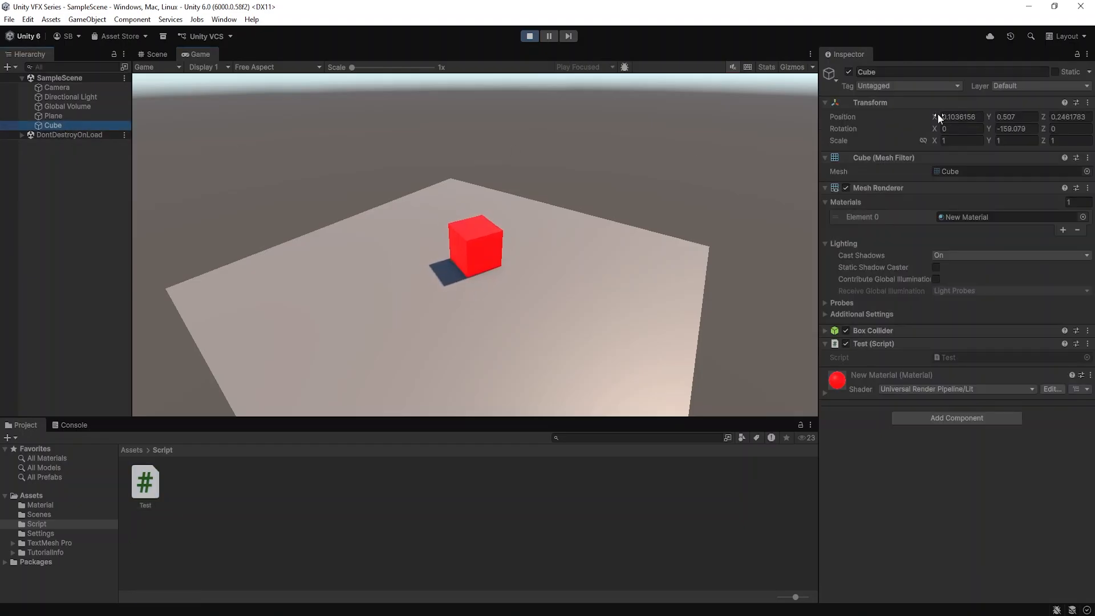
drag(936, 114, 995, 117)
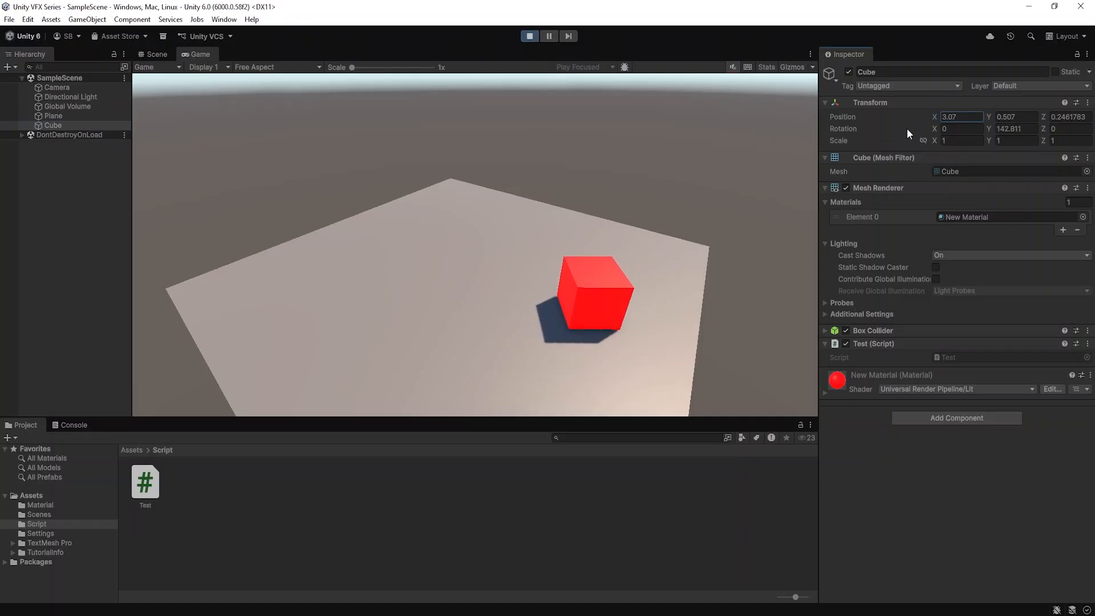
drag(936, 115, 997, 124)
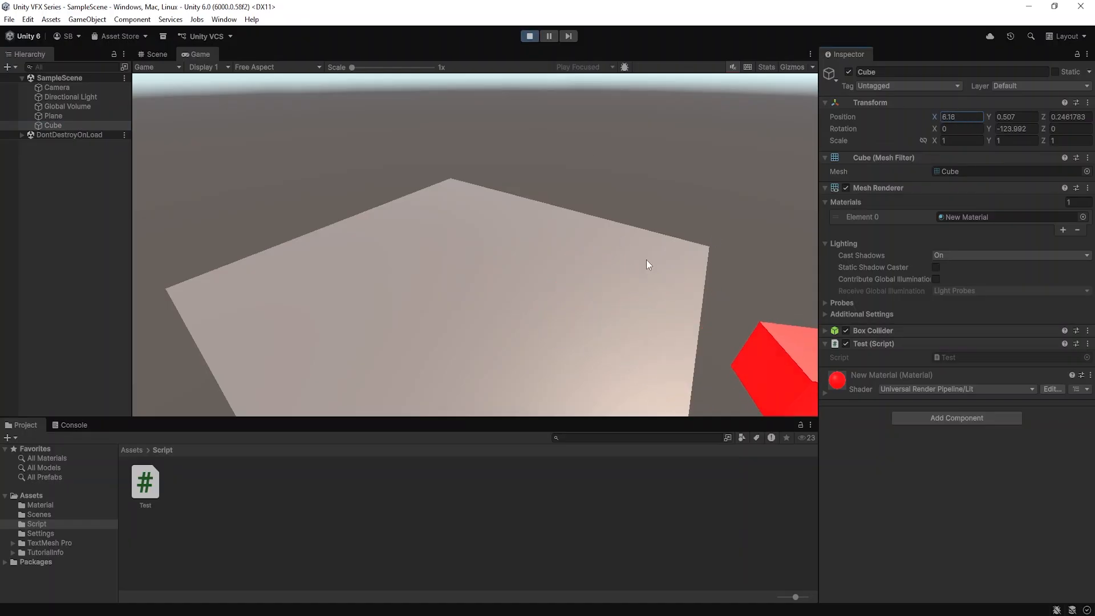
click(597, 249)
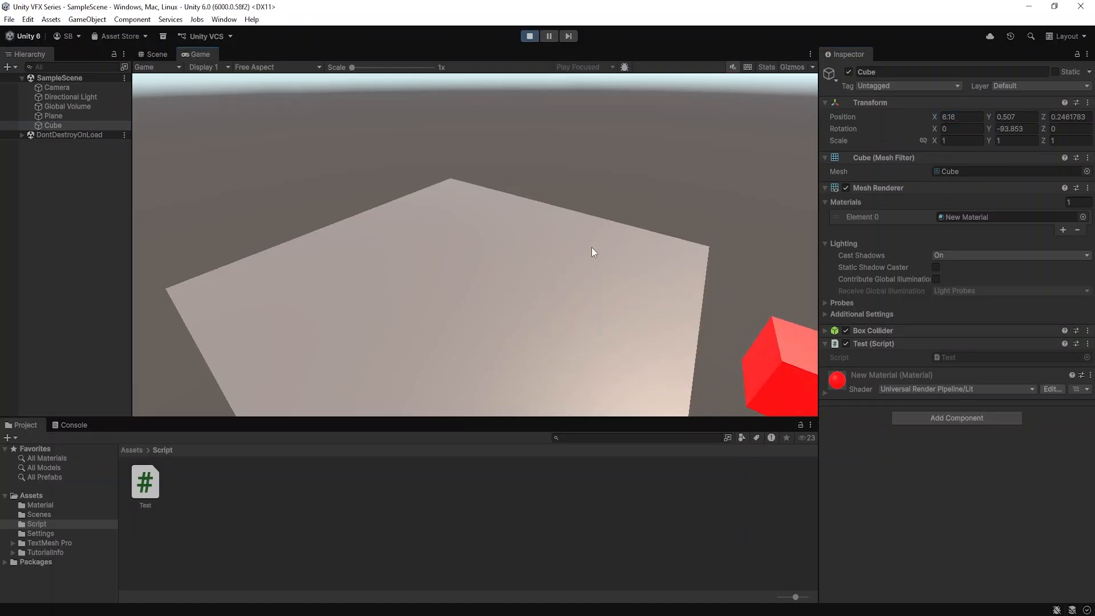
click(527, 36)
Run the scene again, raise the Cube to a Y position of about 2.67 during play, and exit Play mode
scroll(566, 299, down, 8)
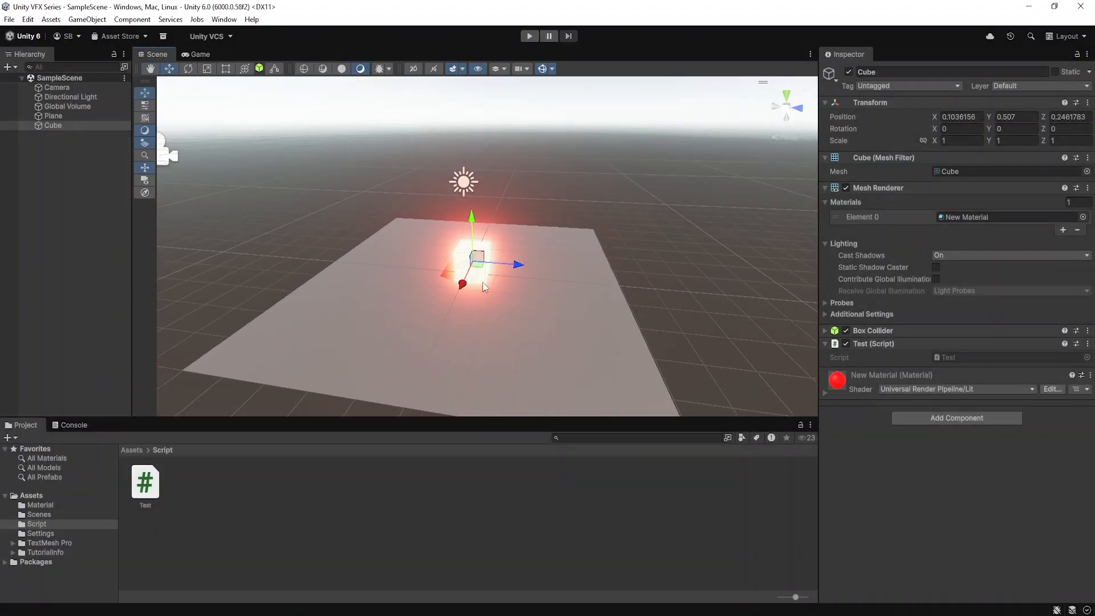
alt+drag(499, 292, 492, 317)
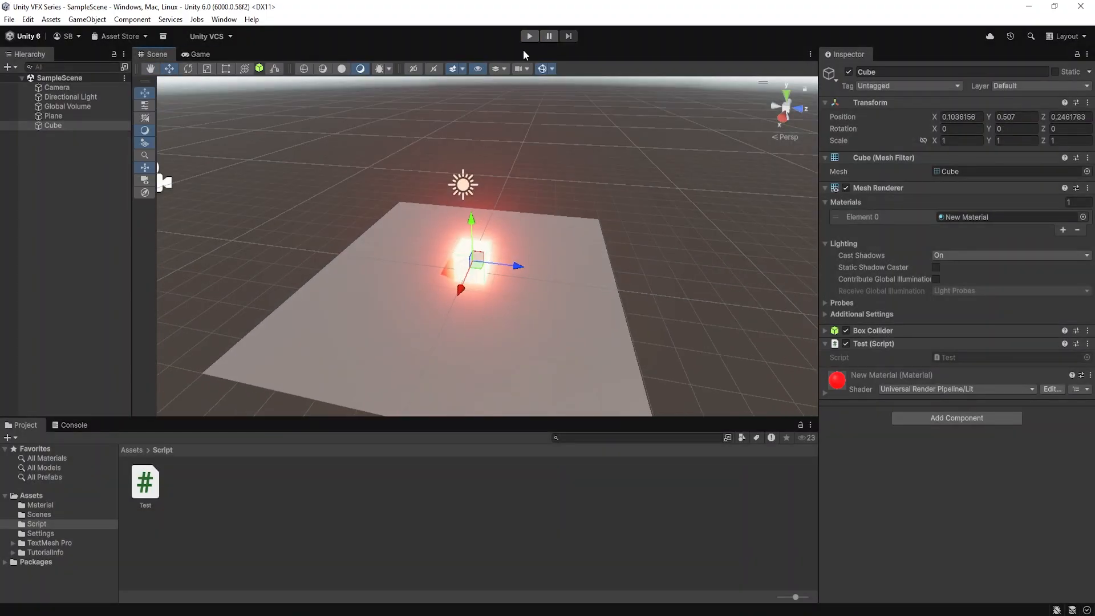
click(529, 37)
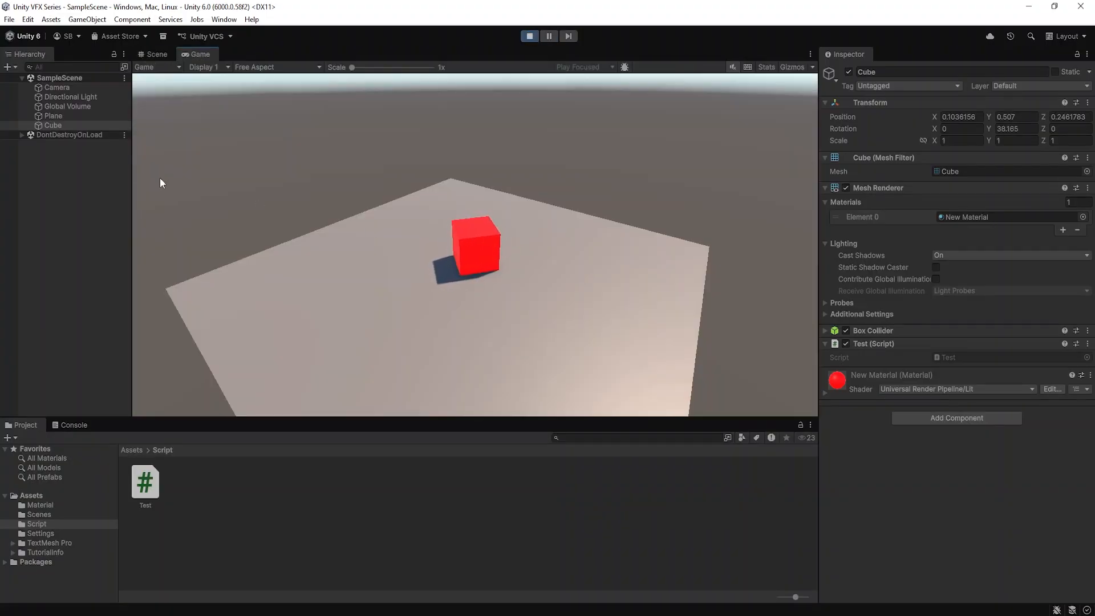
click(58, 125)
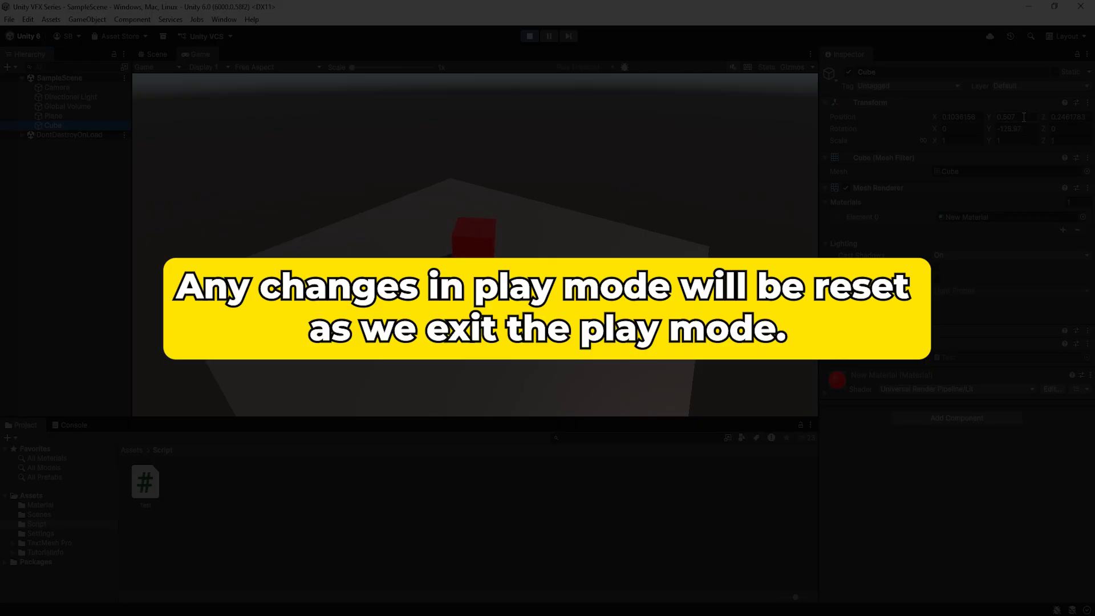
drag(986, 113, 1030, 111)
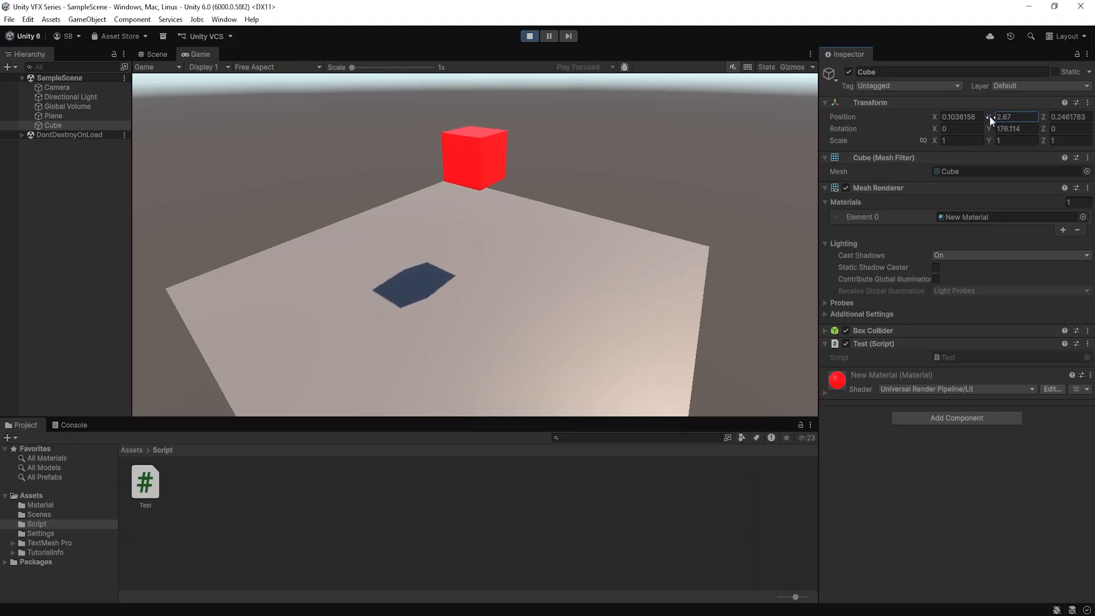
click(529, 36)
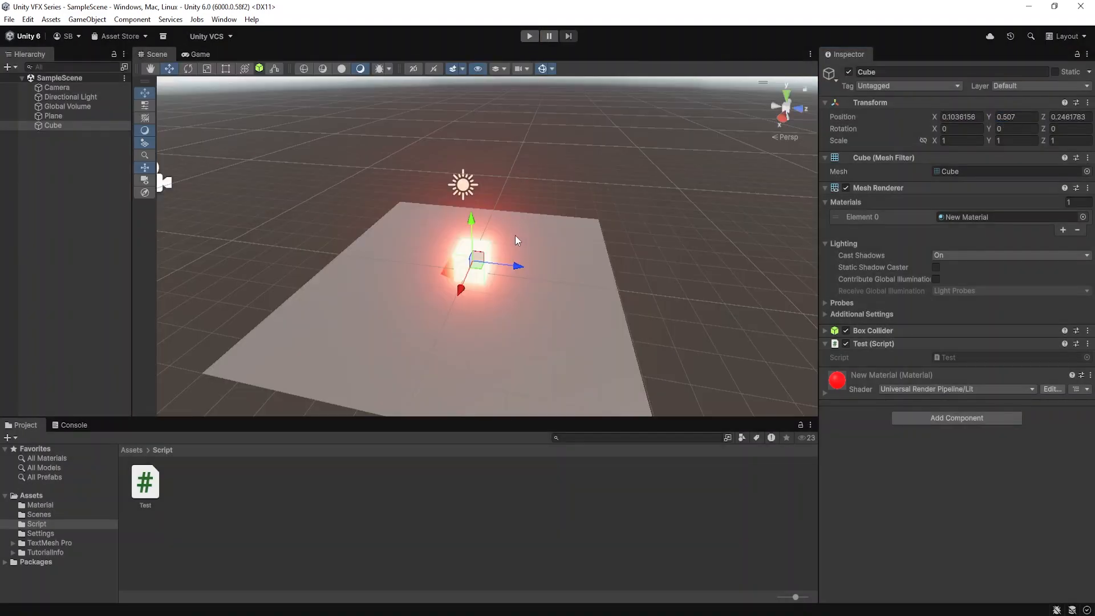
Raise the Cube to a Y position of 4.49 in edit mode and deselect it
drag(992, 117, 1069, 119)
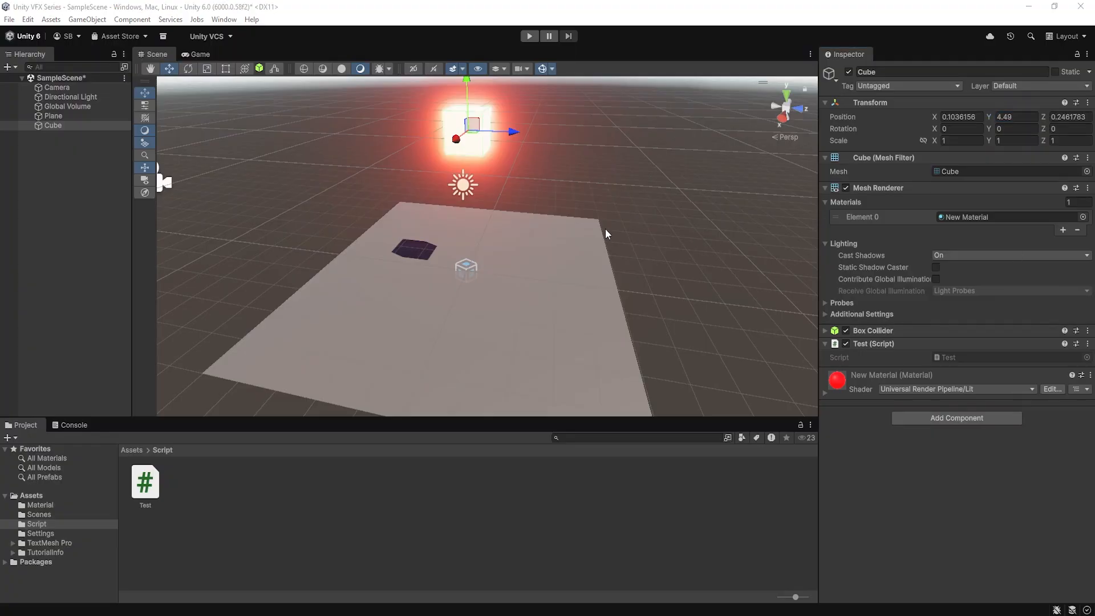
click(606, 231)
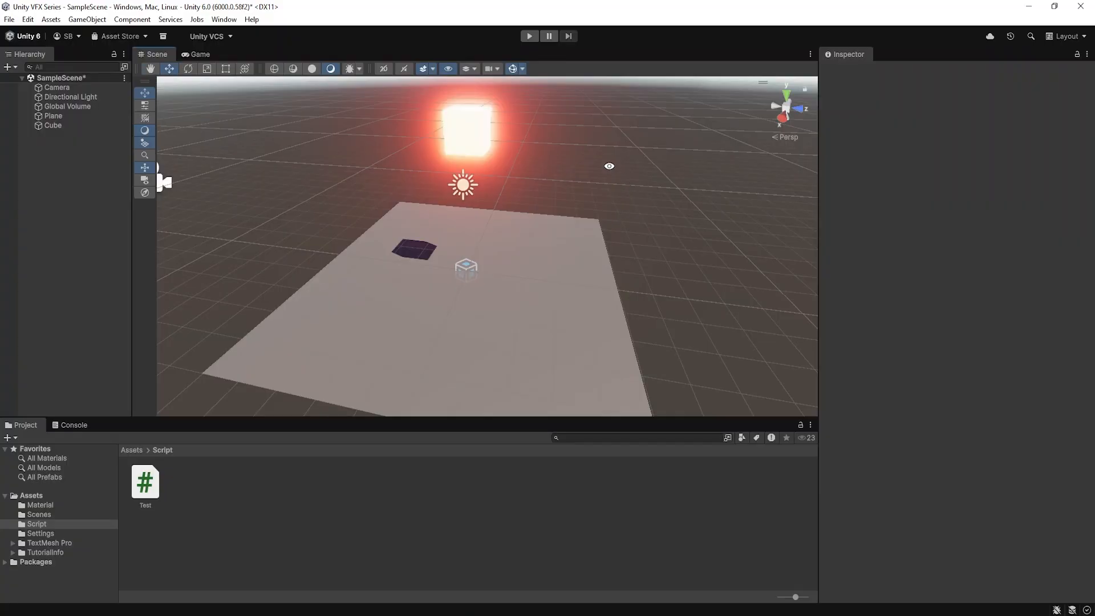
alt+drag(609, 166, 596, 167)
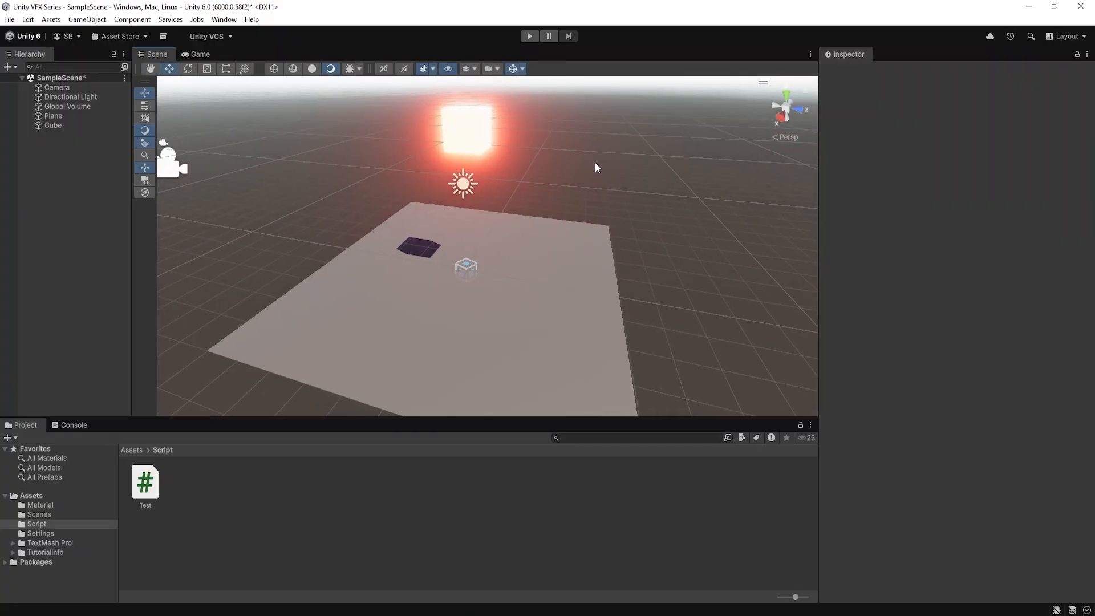